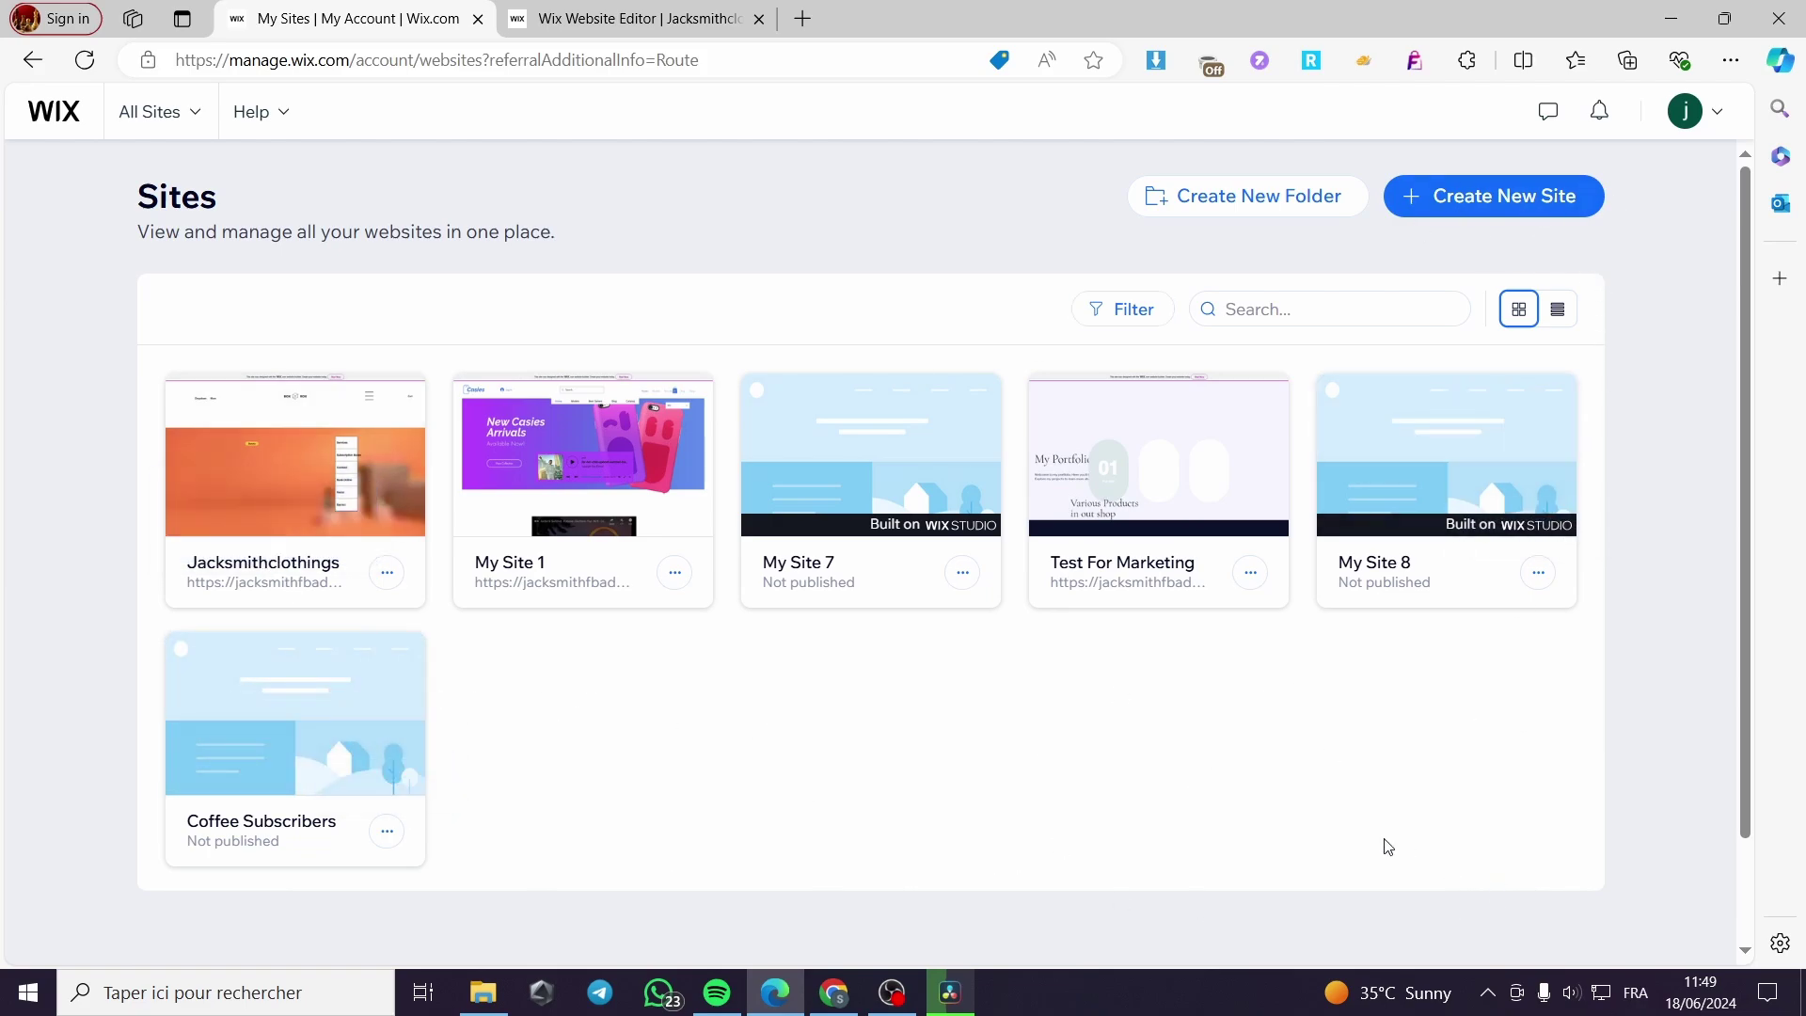
Step: Open the Jacksmithclothings site's dashboard from its card on the Sites page
{"action": "scroll", "coordinate": [1170, 794], "scroll_direction": "down", "scroll_amount": 1}
{"action": "scroll", "coordinate": [1060, 798], "scroll_direction": "up", "scroll_amount": 1}
{"action": "left_click_drag", "start_coordinate": [212, 208], "coordinate": [137, 200]}
{"action": "left_click", "coordinate": [414, 221]}
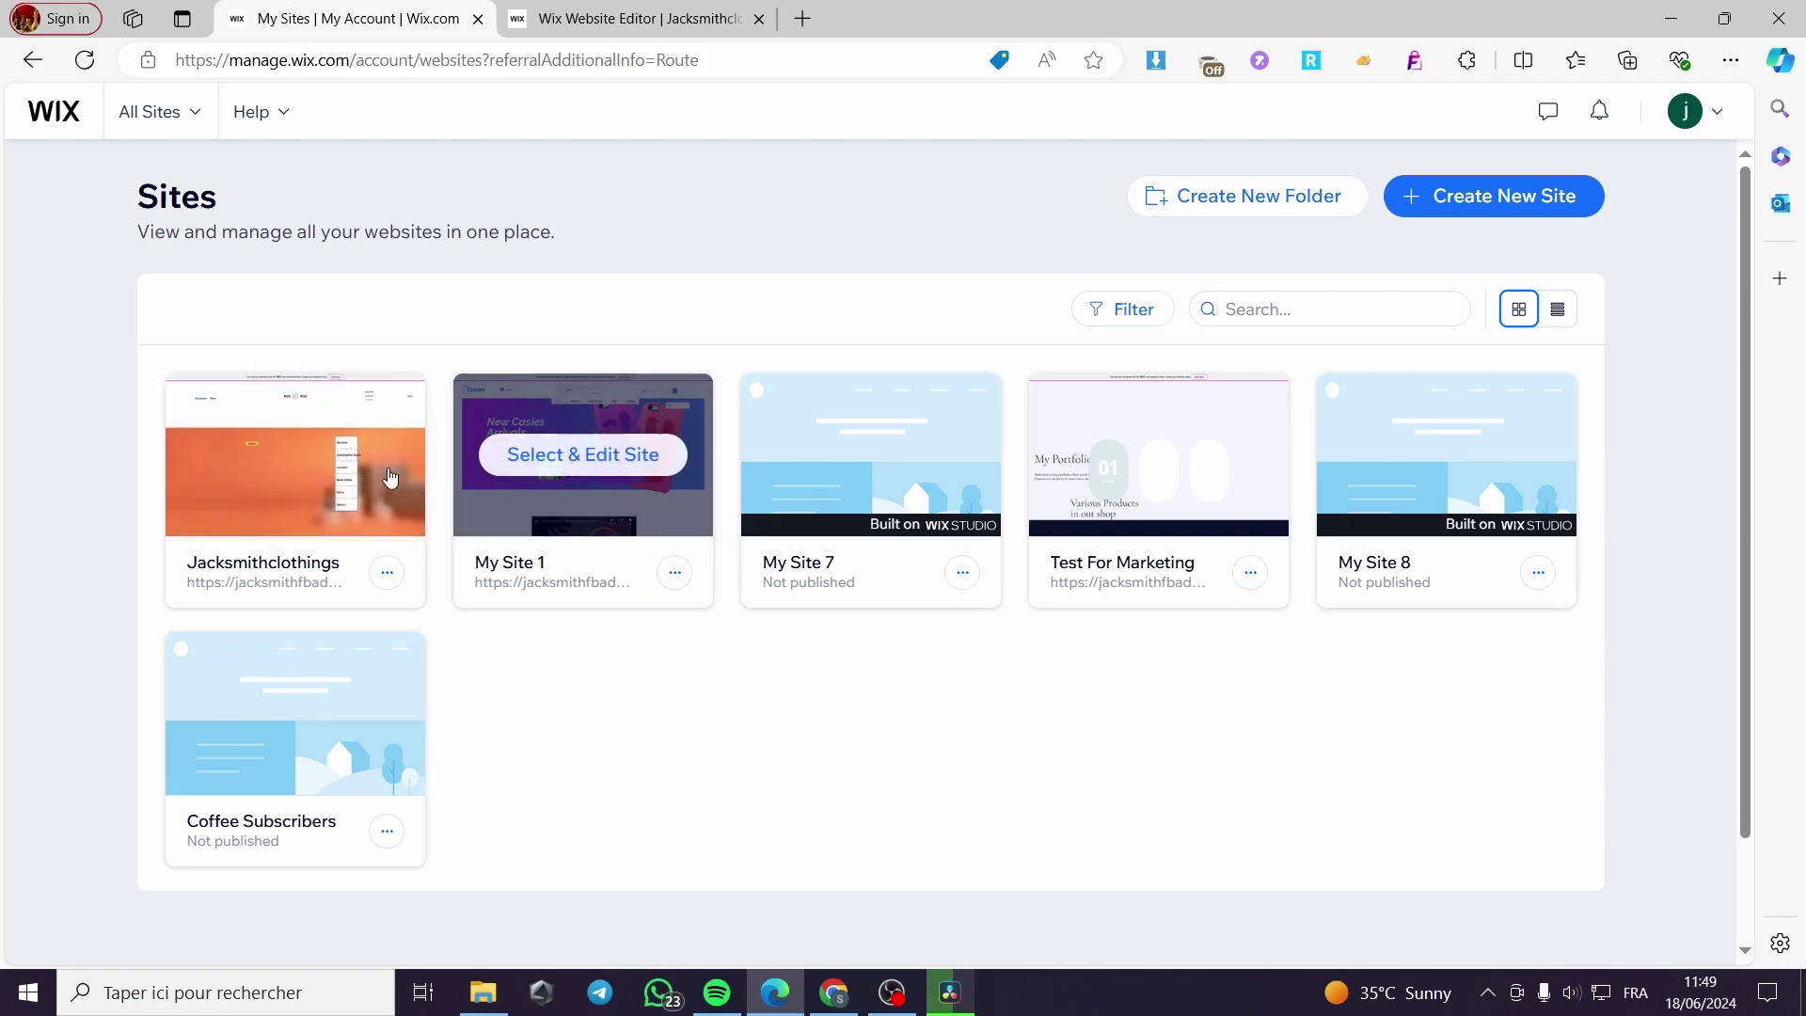
{"action": "mouse_move", "coordinate": [300, 477]}
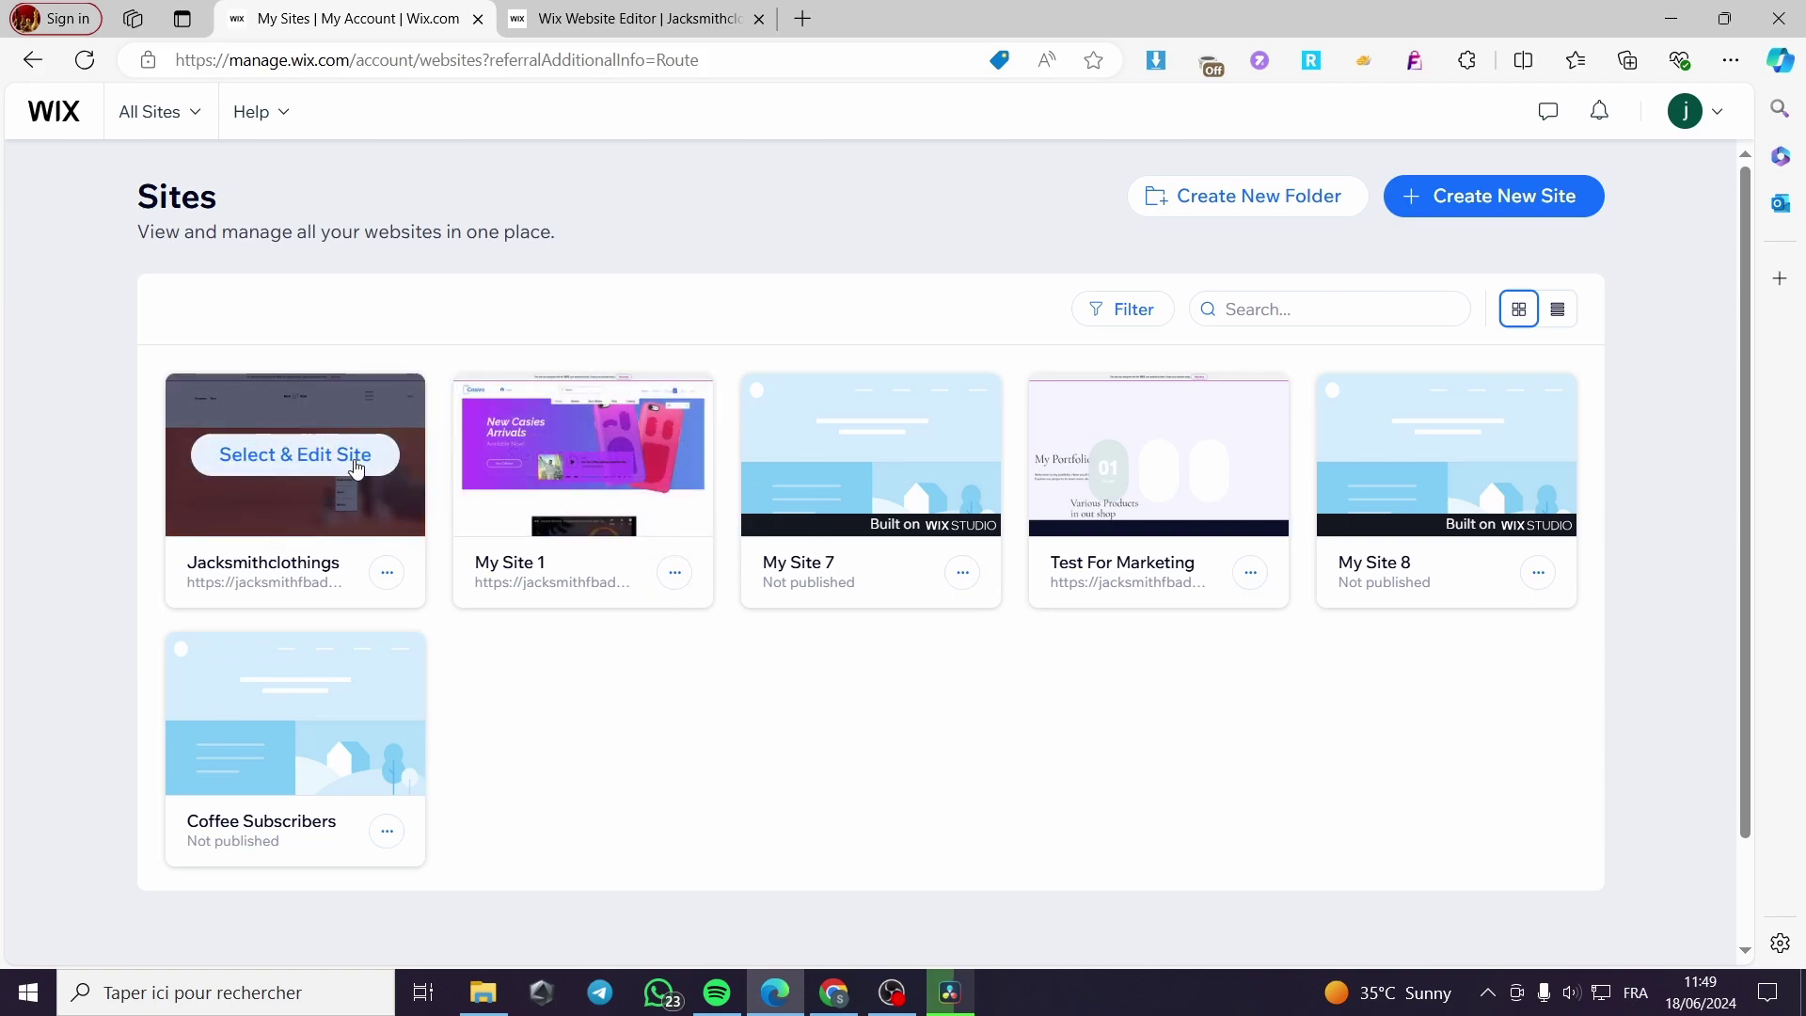
{"action": "left_click", "coordinate": [273, 461]}
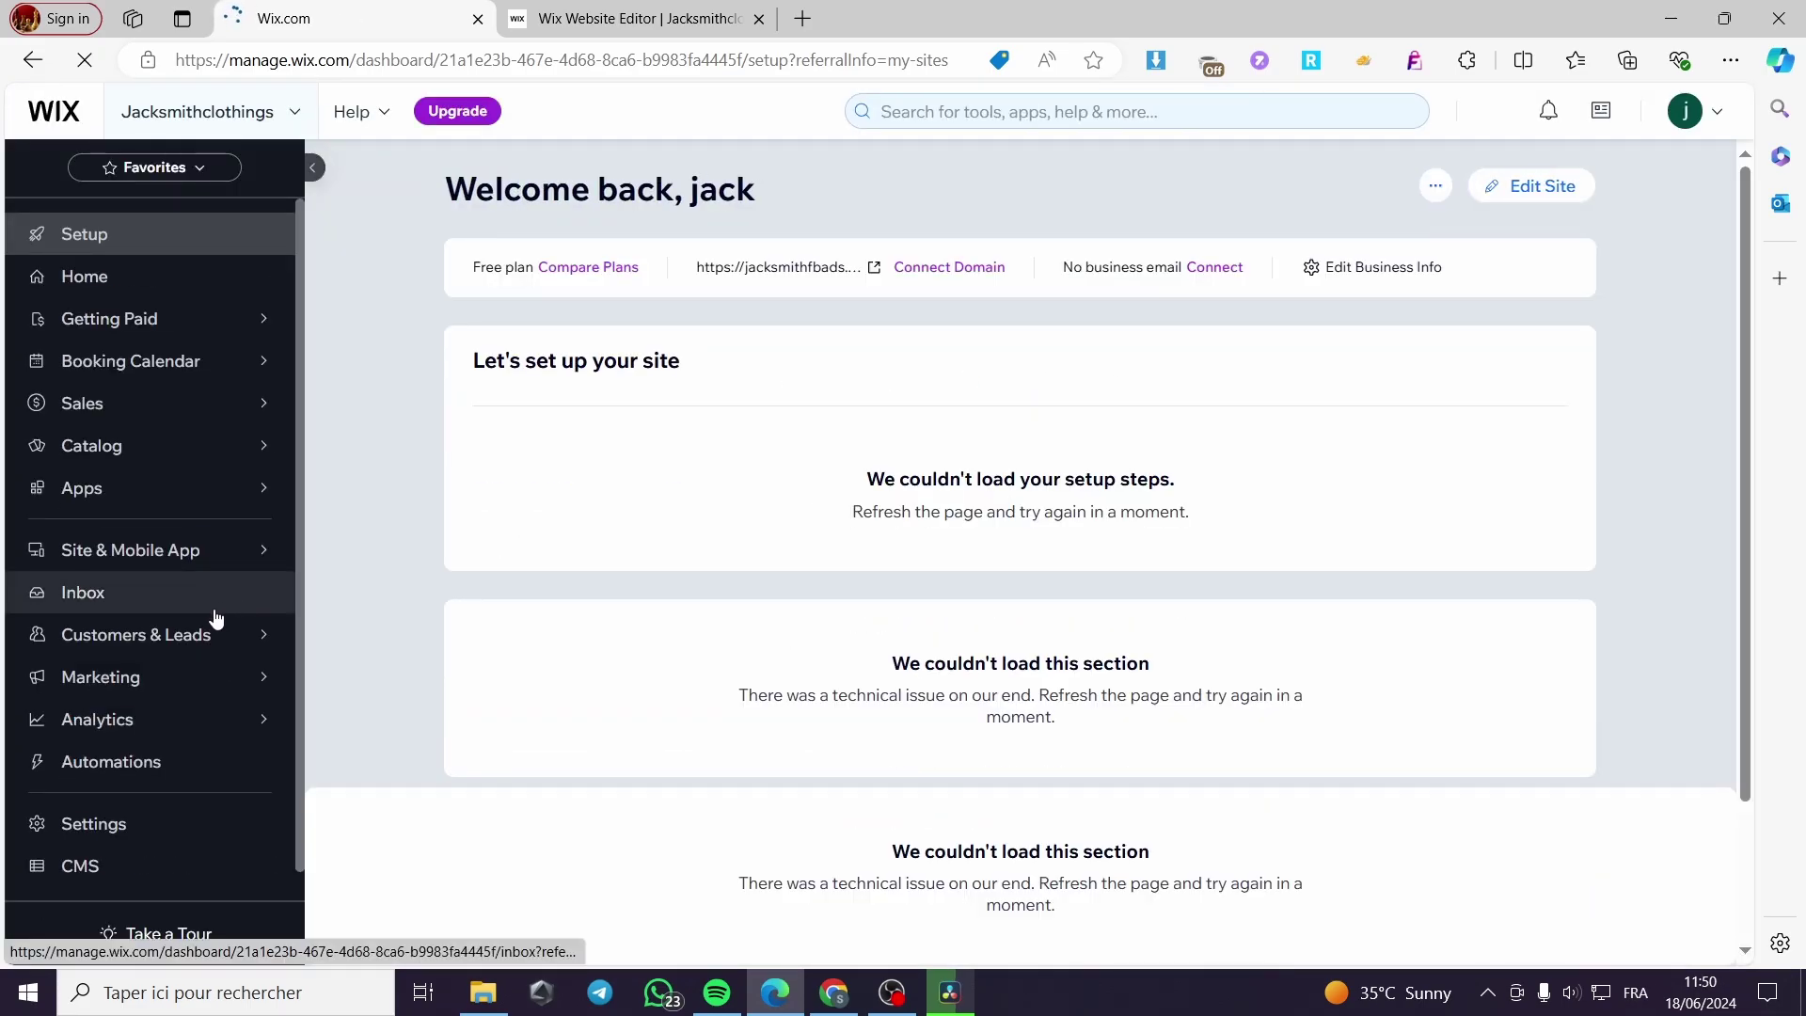
{"action": "scroll", "coordinate": [1080, 548], "scroll_direction": "down", "scroll_amount": 2}
{"action": "scroll", "coordinate": [744, 573], "scroll_direction": "up", "scroll_amount": 2}
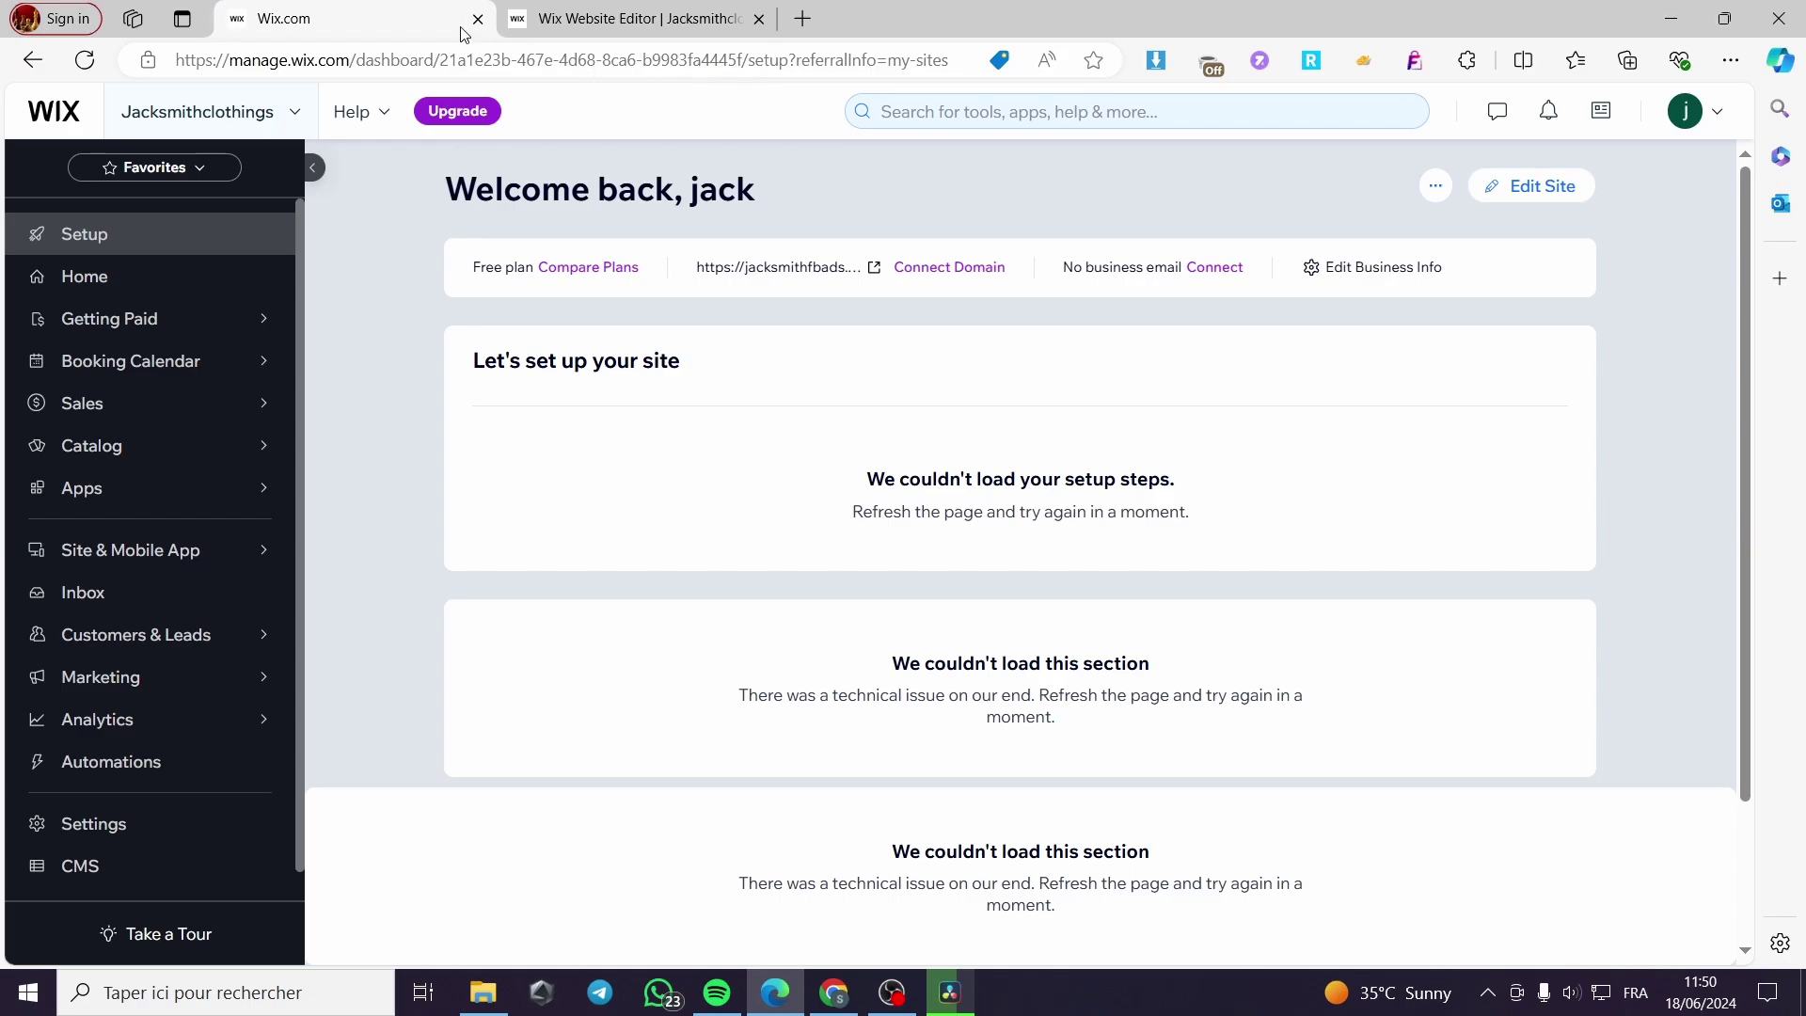
Step: Switch to the open editor tab with the BOX ROX Home page and show Add Elements
{"action": "left_click", "coordinate": [538, 23]}
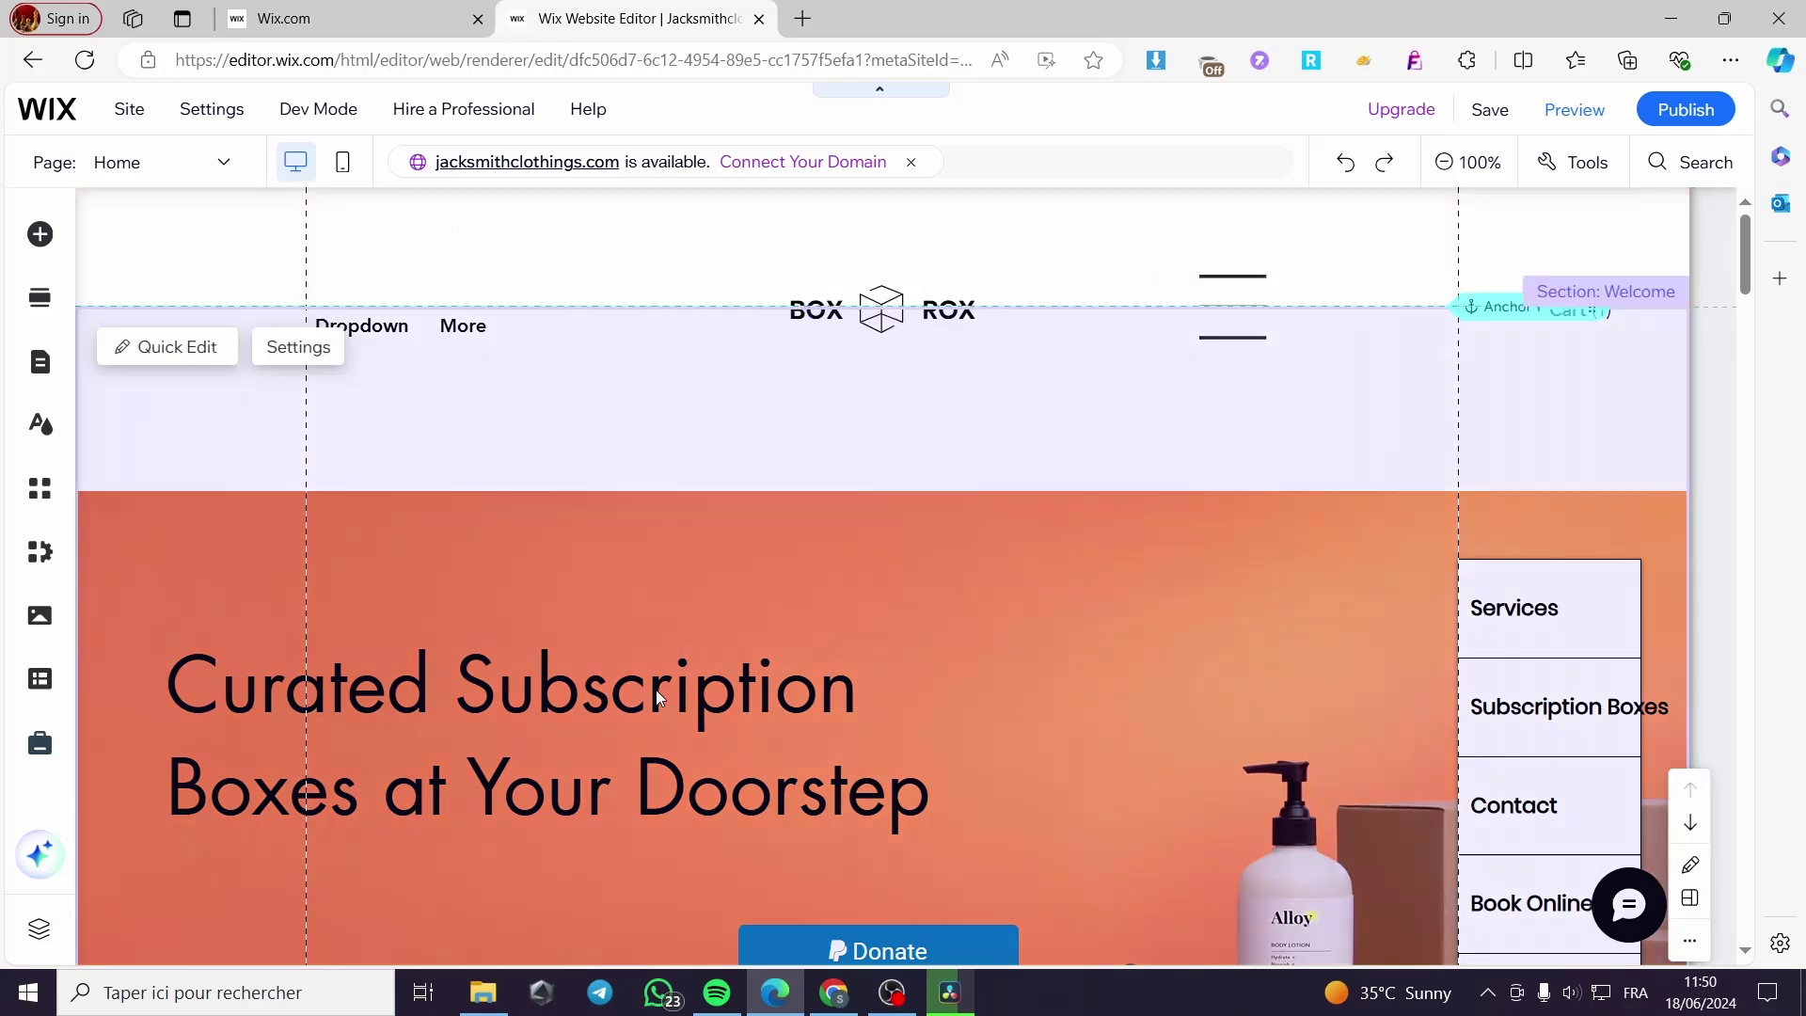
{"action": "scroll", "coordinate": [1029, 568], "scroll_direction": "down", "scroll_amount": 5}
{"action": "scroll", "coordinate": [1026, 713], "scroll_direction": "up", "scroll_amount": 6}
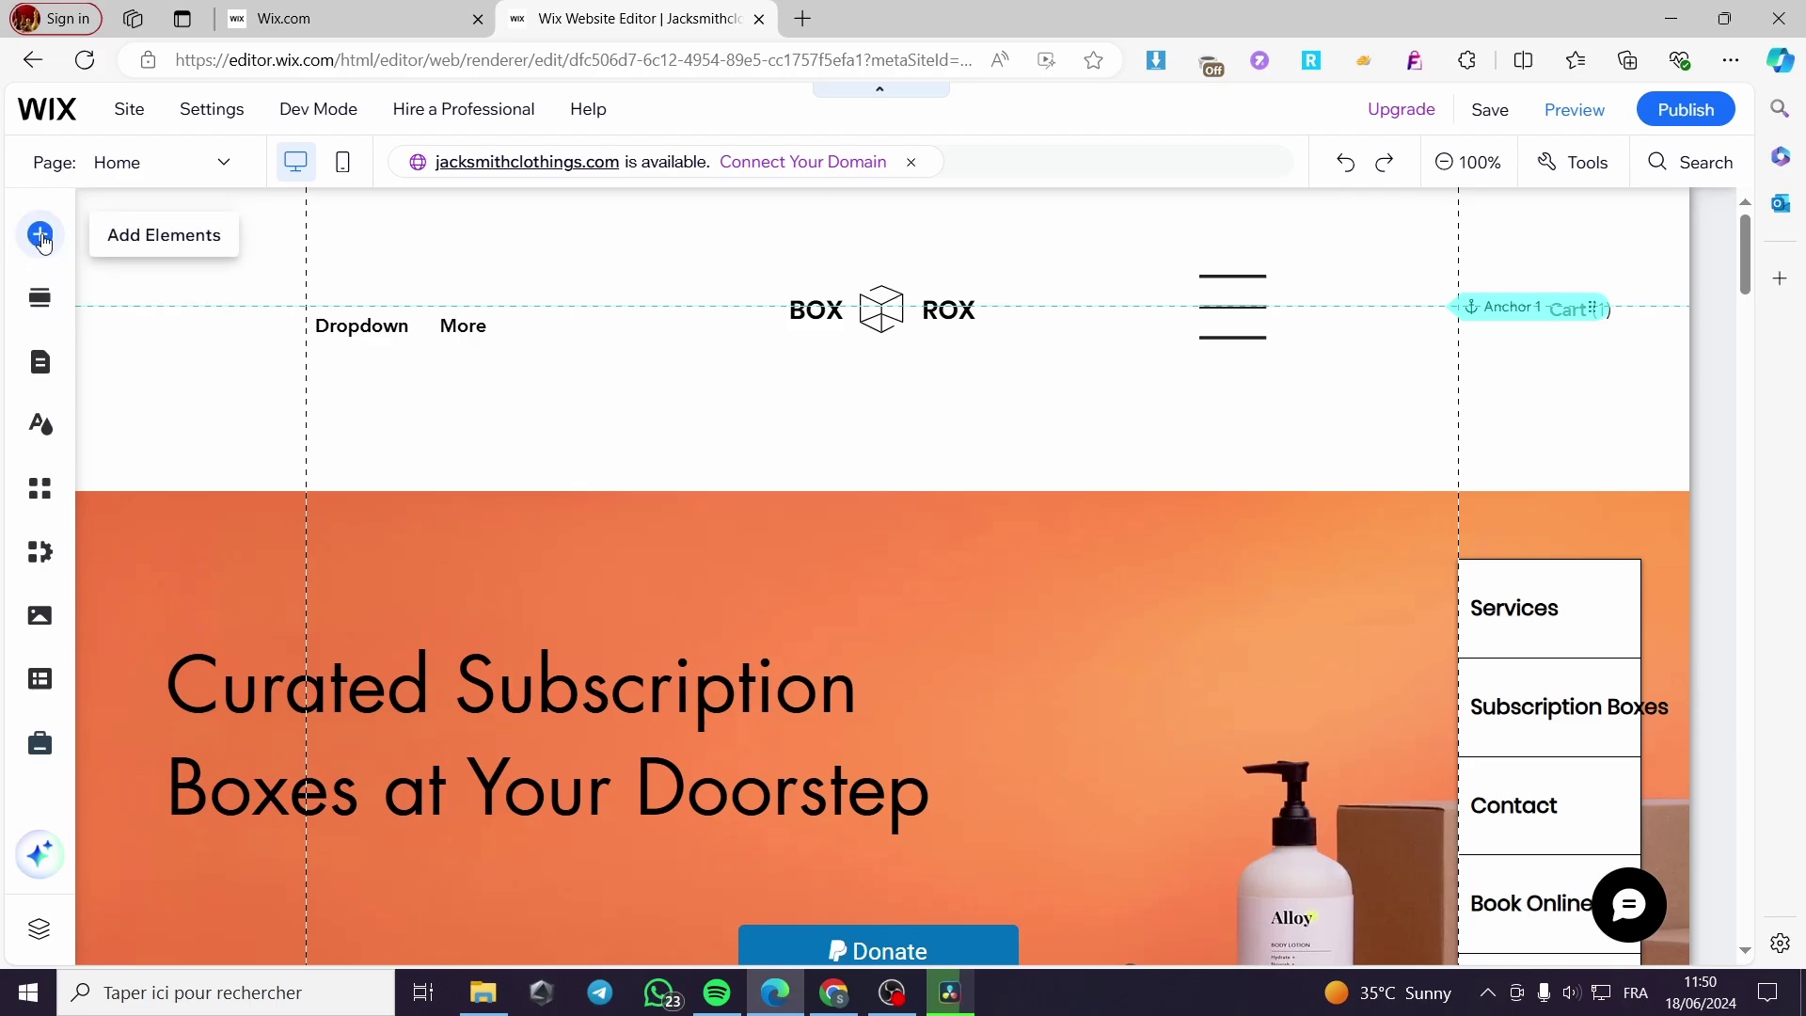
{"action": "left_click", "coordinate": [41, 237]}
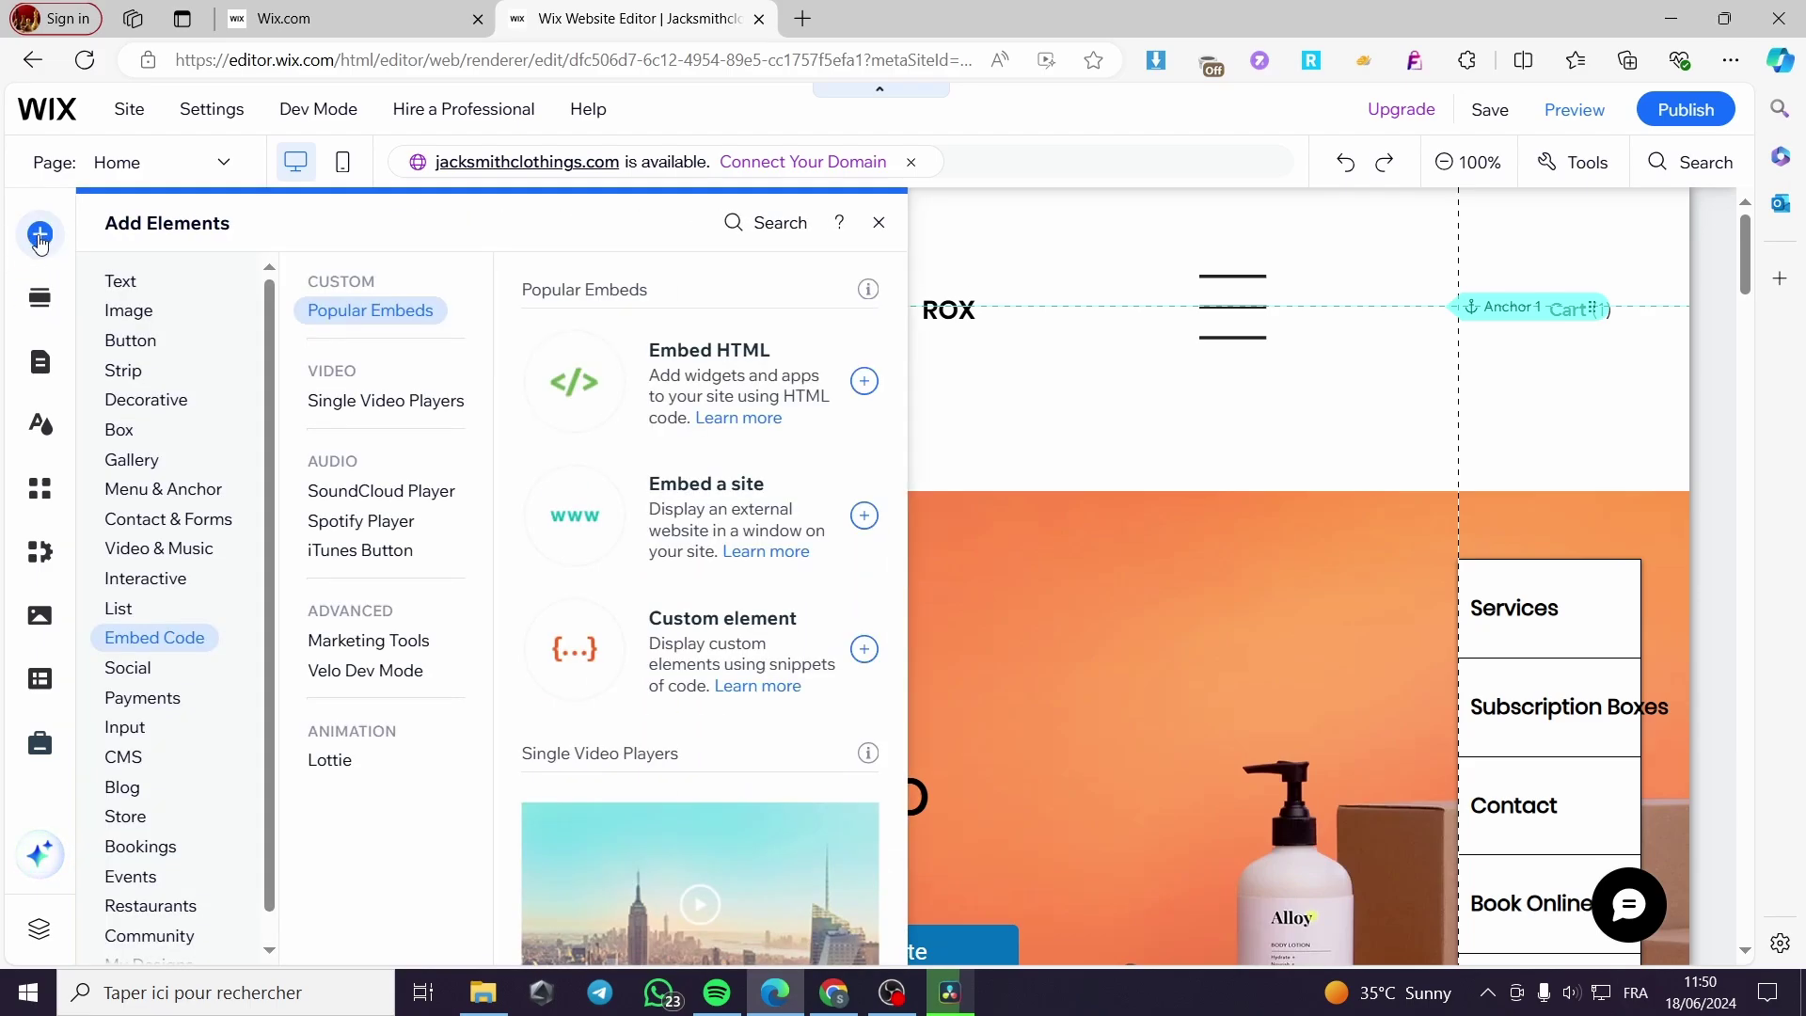
Step: Add a blank page named New Page to the site menu via Pages and Menu
{"action": "left_click", "coordinate": [41, 367]}
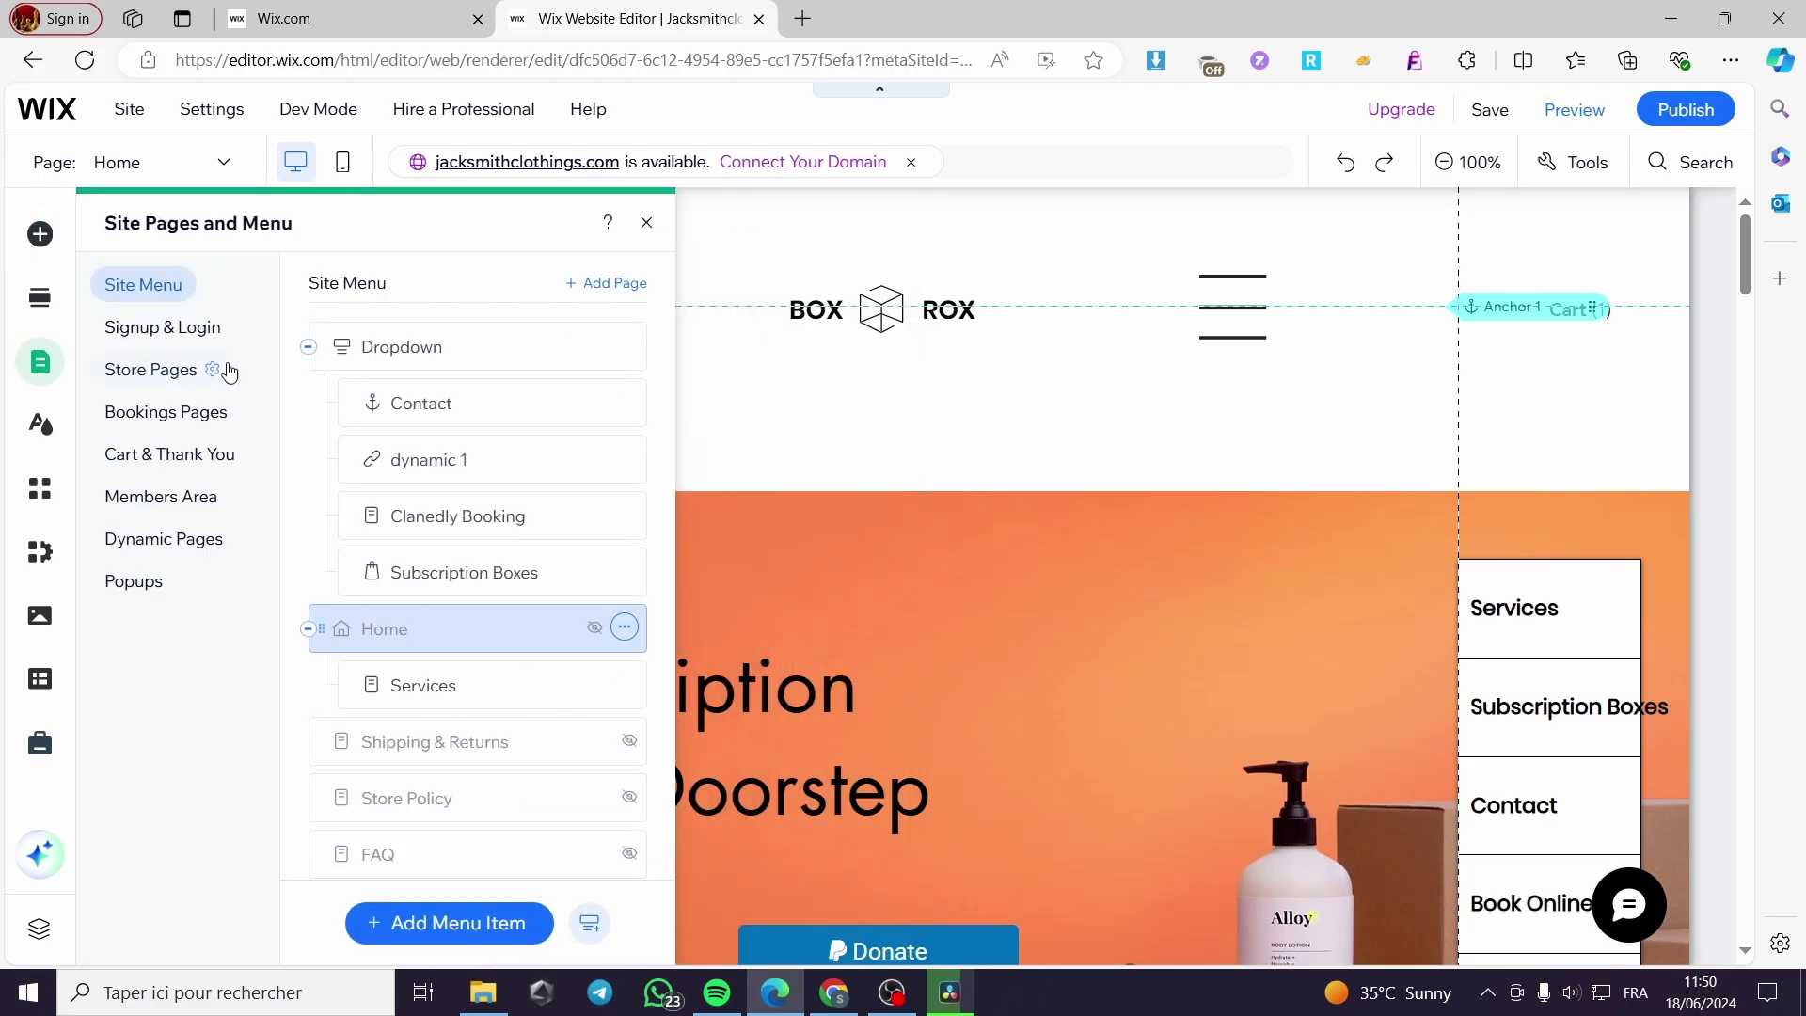
{"action": "scroll", "coordinate": [506, 384], "scroll_direction": "down", "scroll_amount": 3}
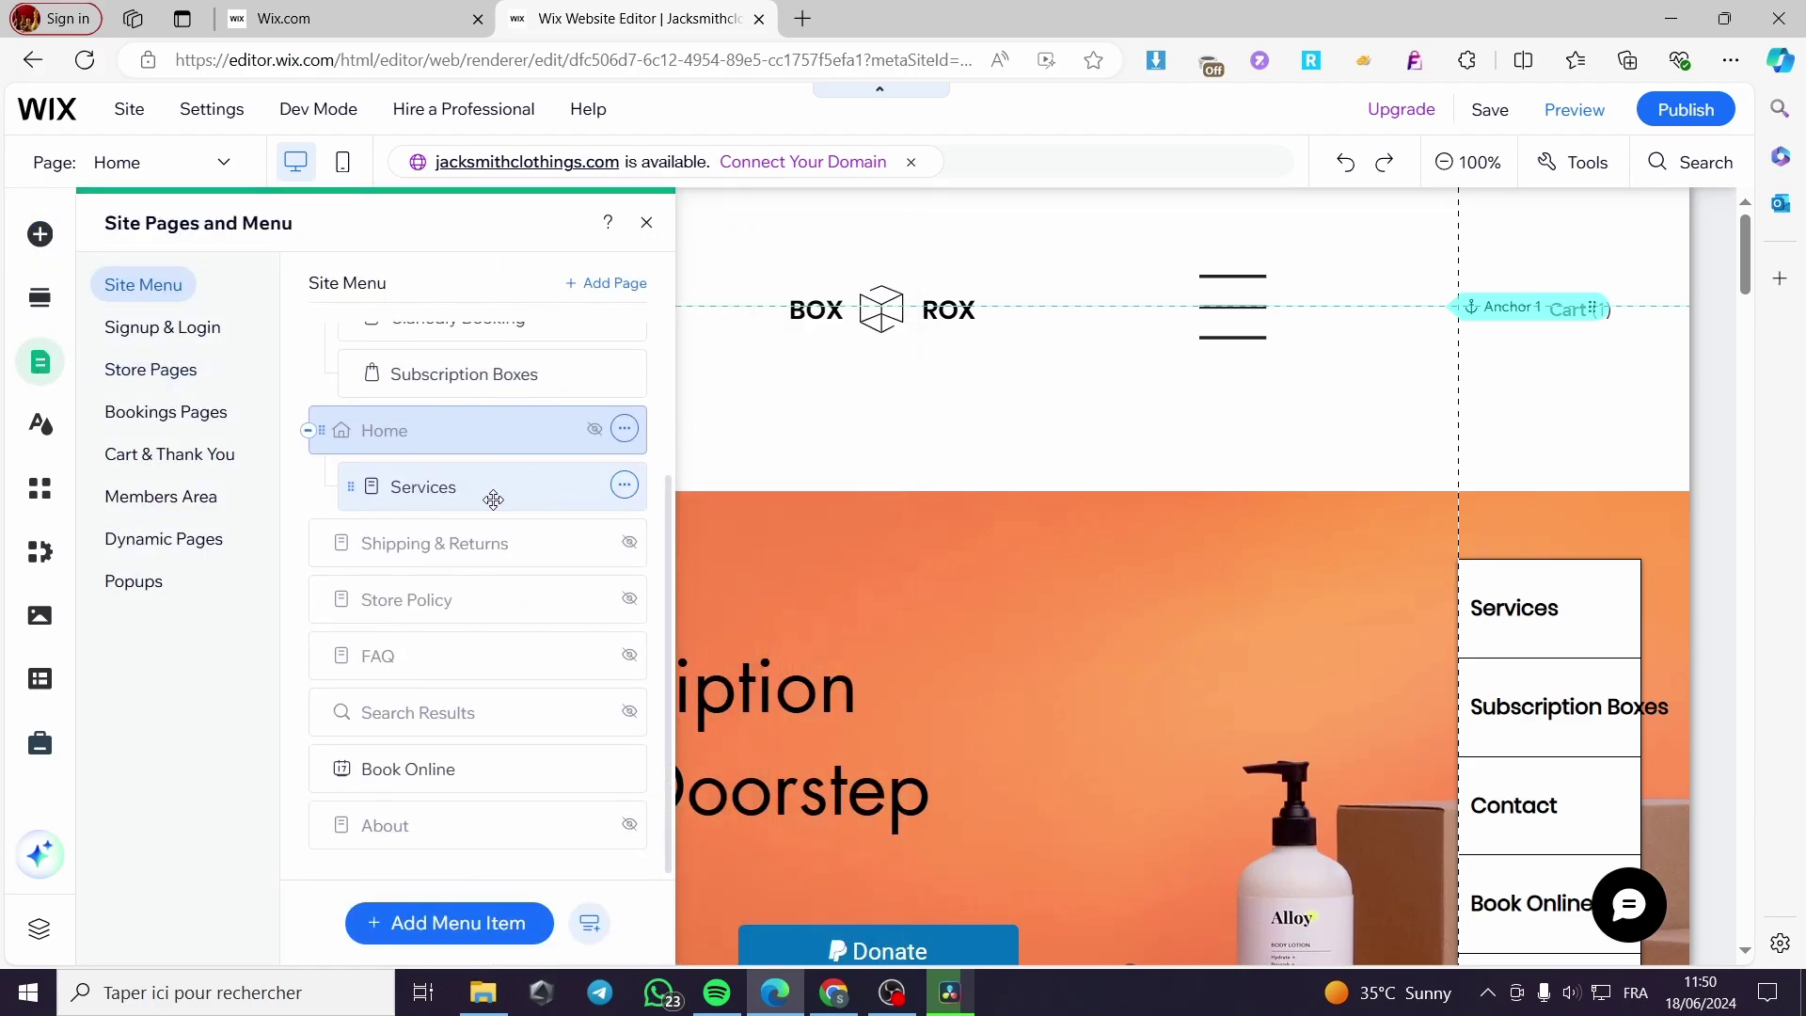
{"action": "left_click", "coordinate": [475, 924]}
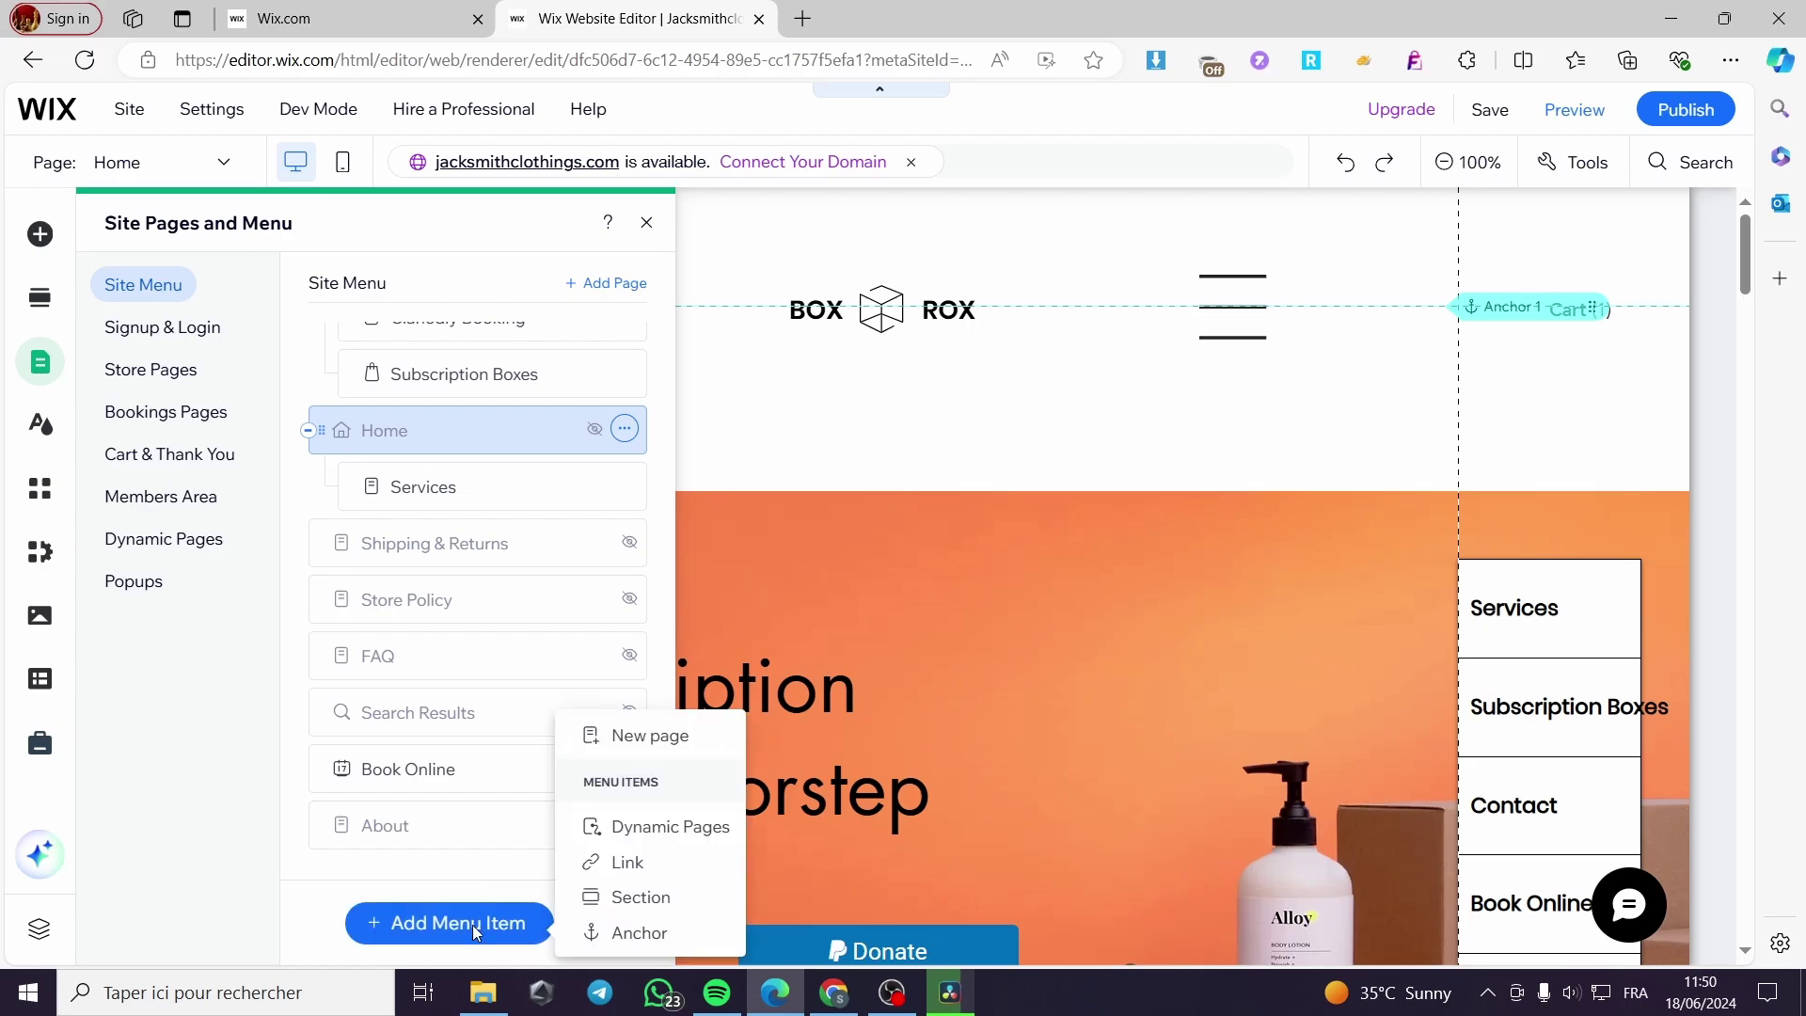
{"action": "left_click", "coordinate": [684, 738]}
{"action": "left_click", "coordinate": [173, 758]}
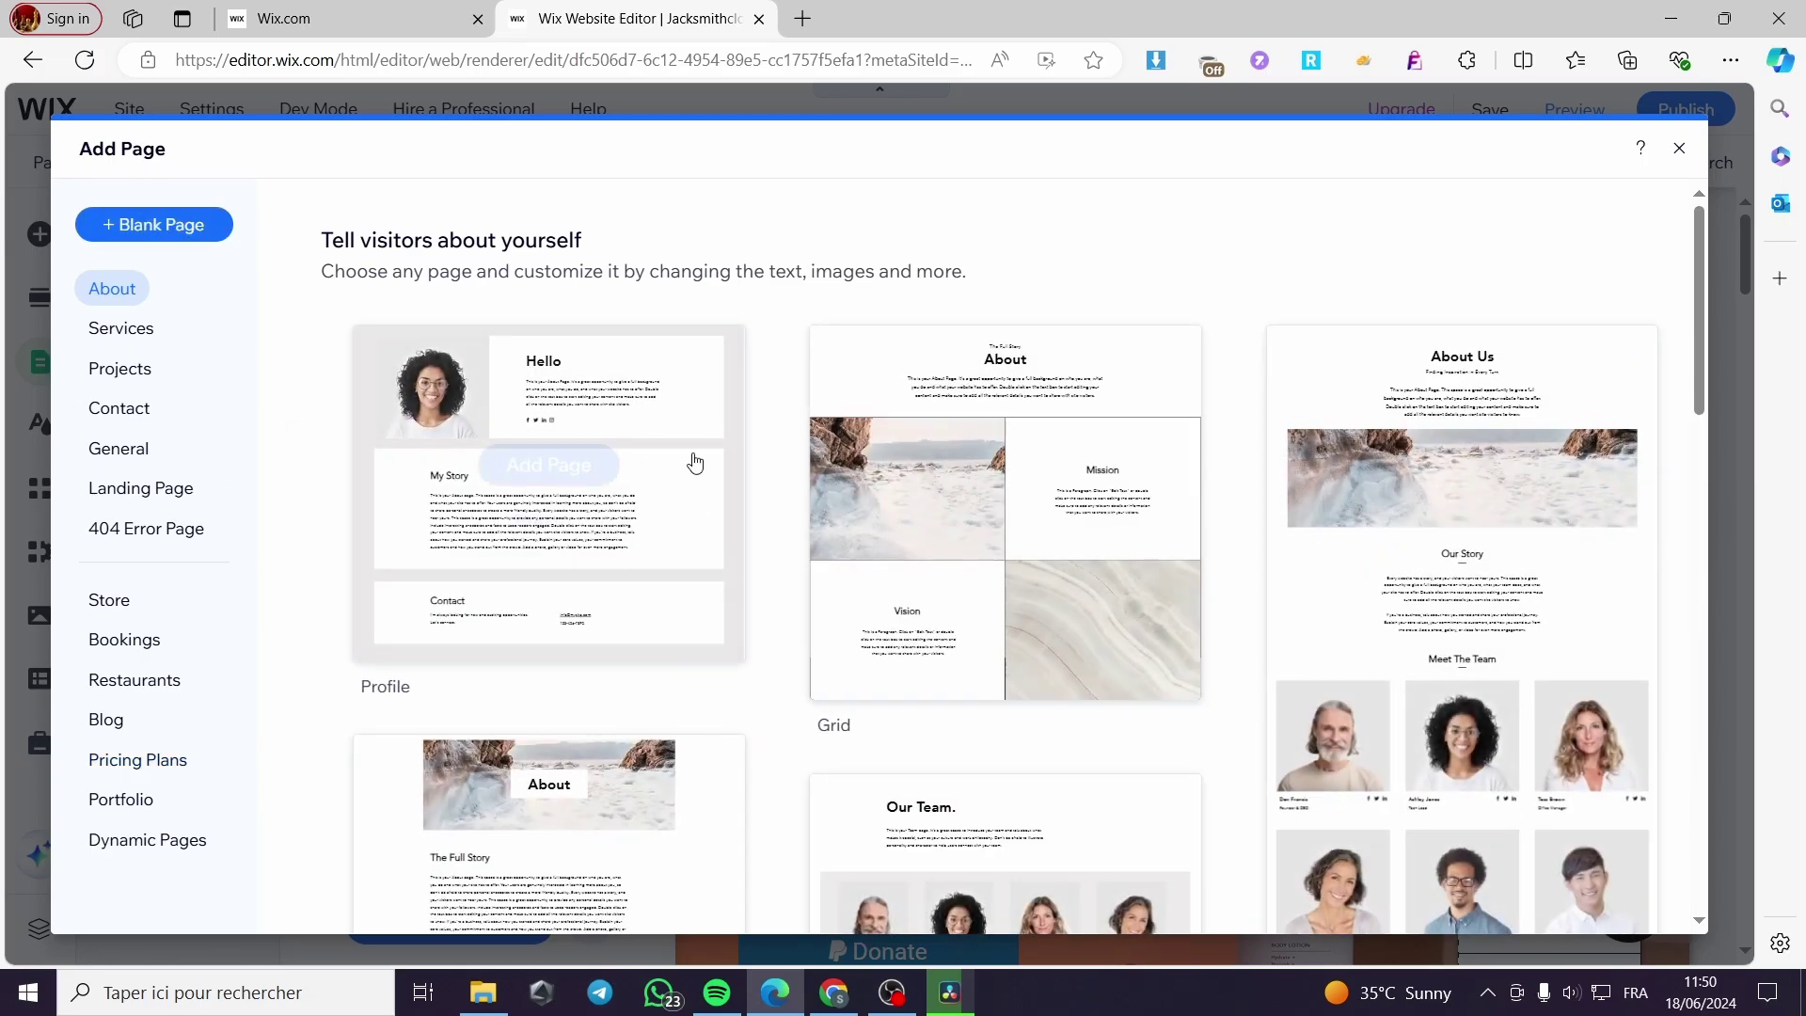
{"action": "mouse_move", "coordinate": [665, 494]}
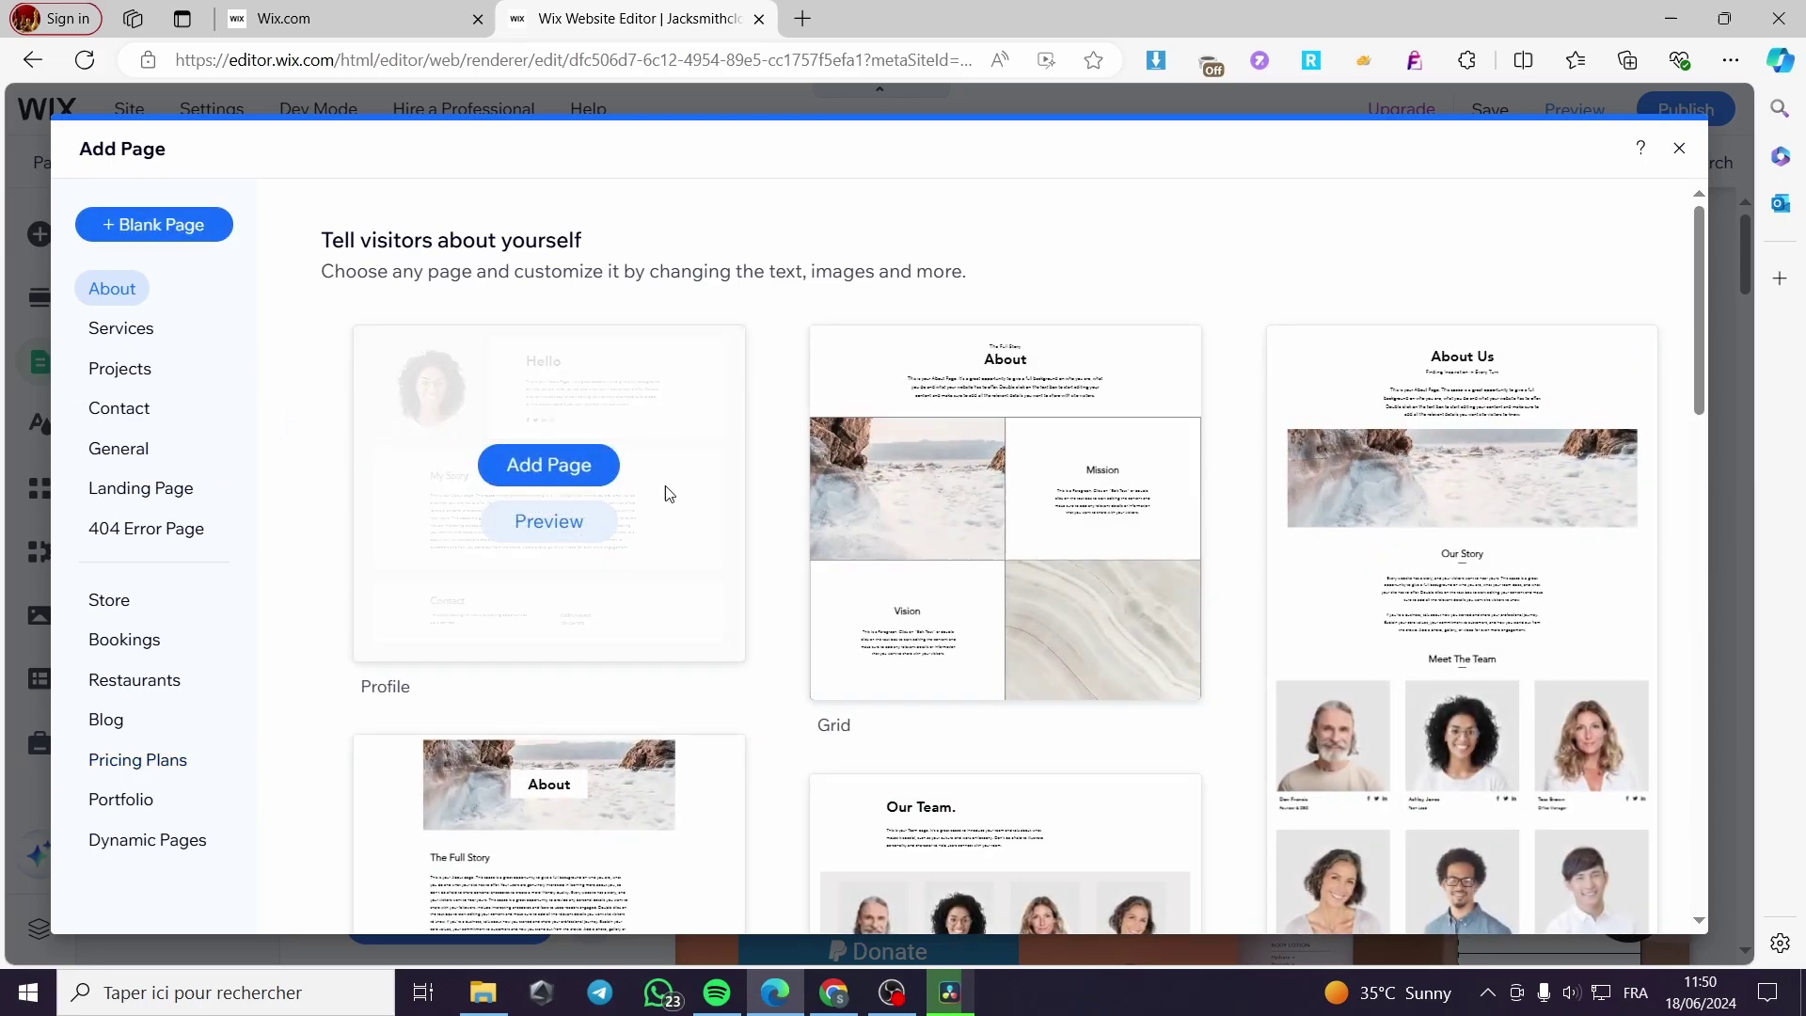
{"action": "left_click", "coordinate": [146, 227]}
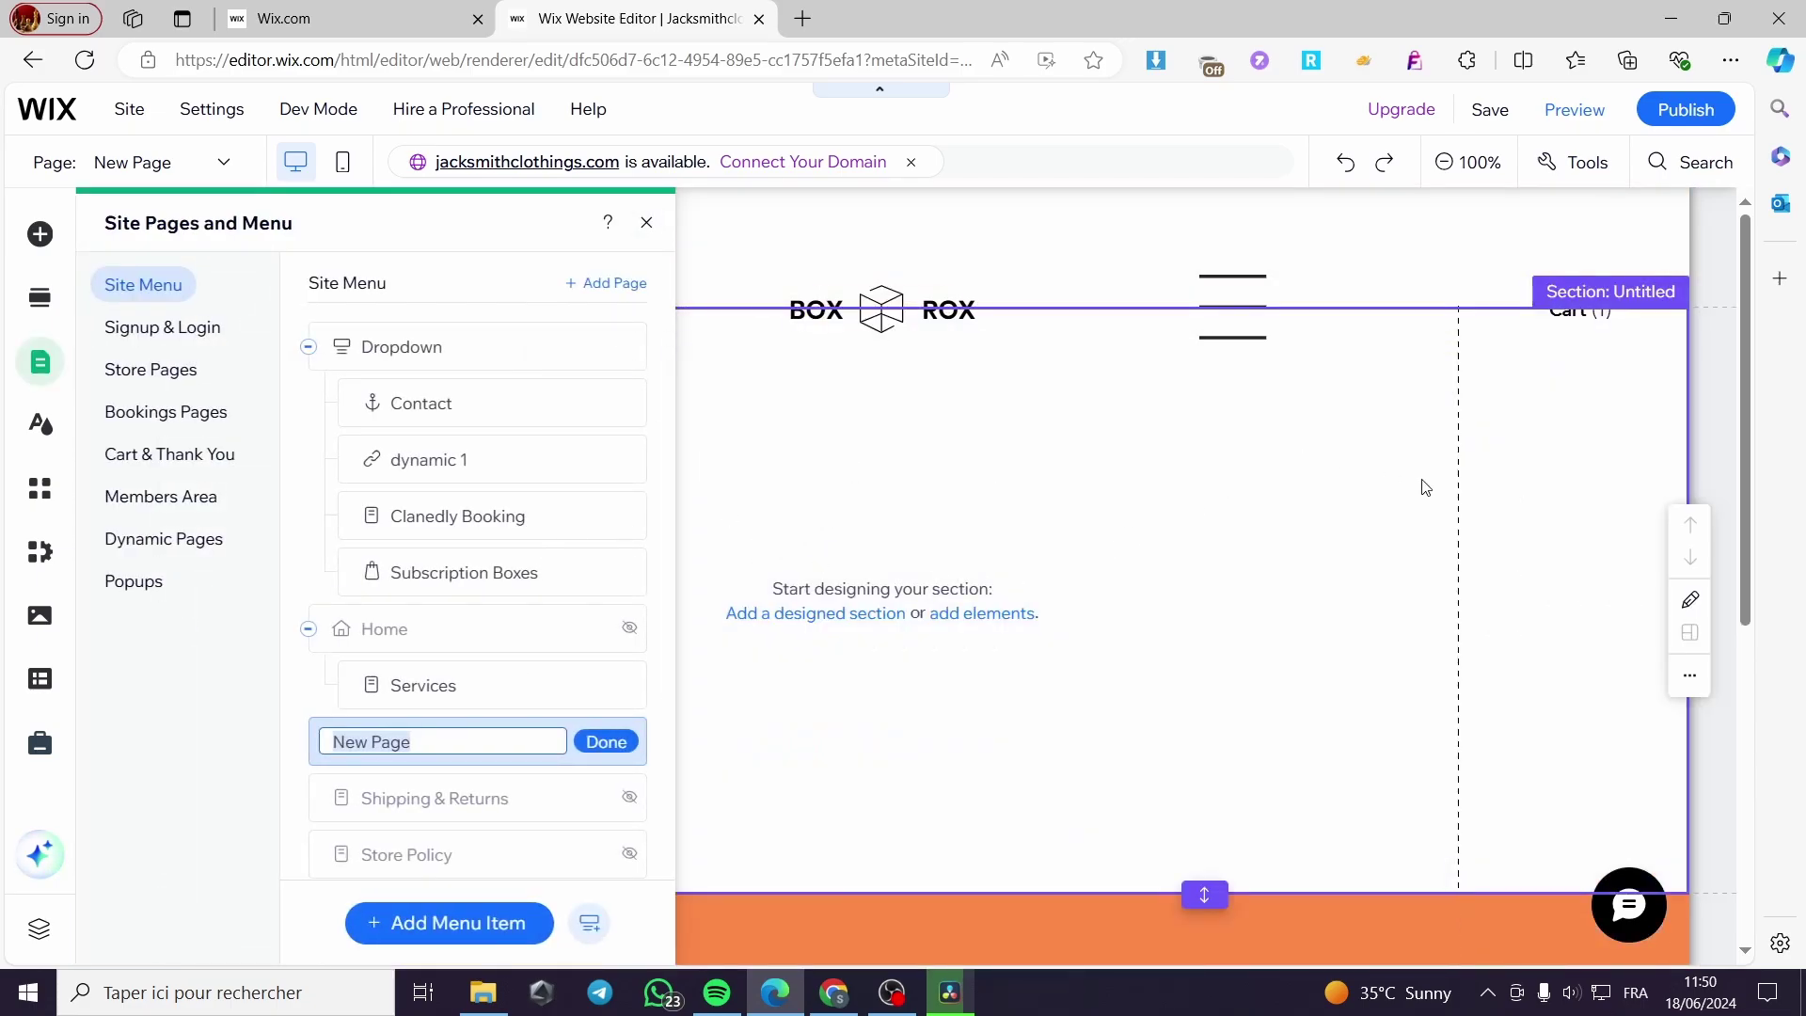
Step: Give New Page's empty section the Snowy Mountain video background
{"action": "left_click", "coordinate": [1542, 511]}
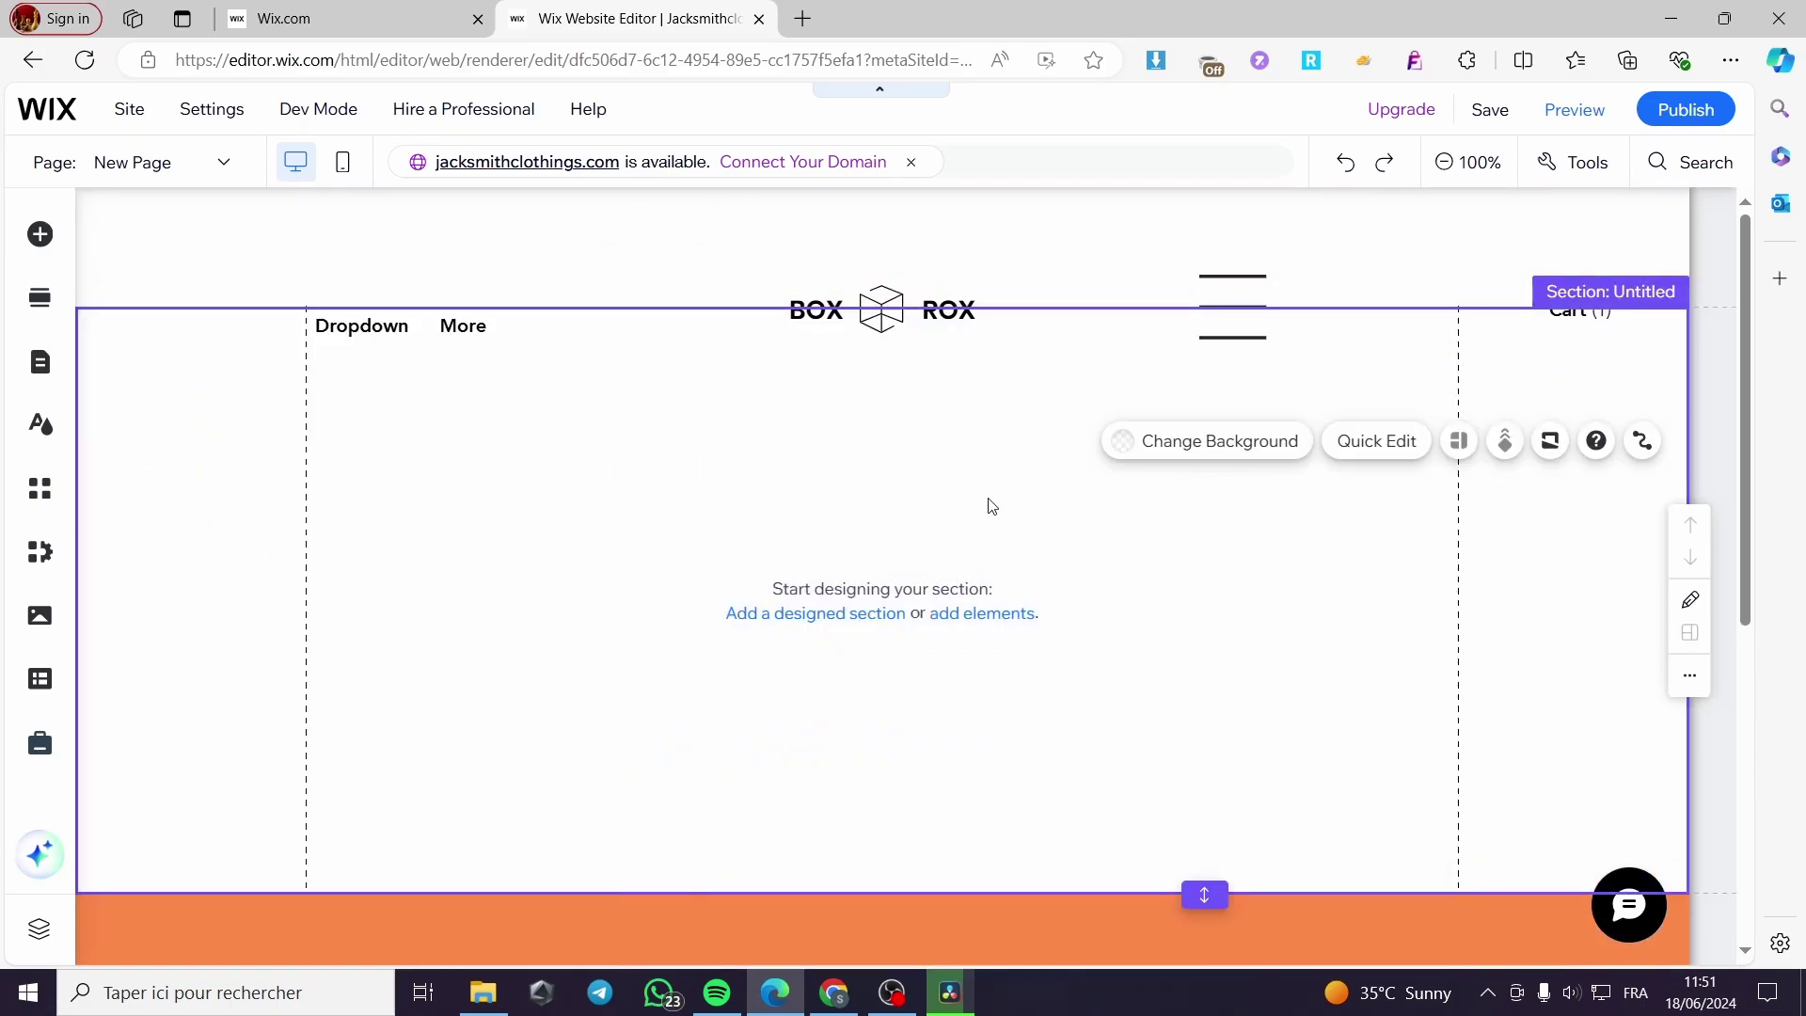
{"action": "left_click", "coordinate": [476, 415]}
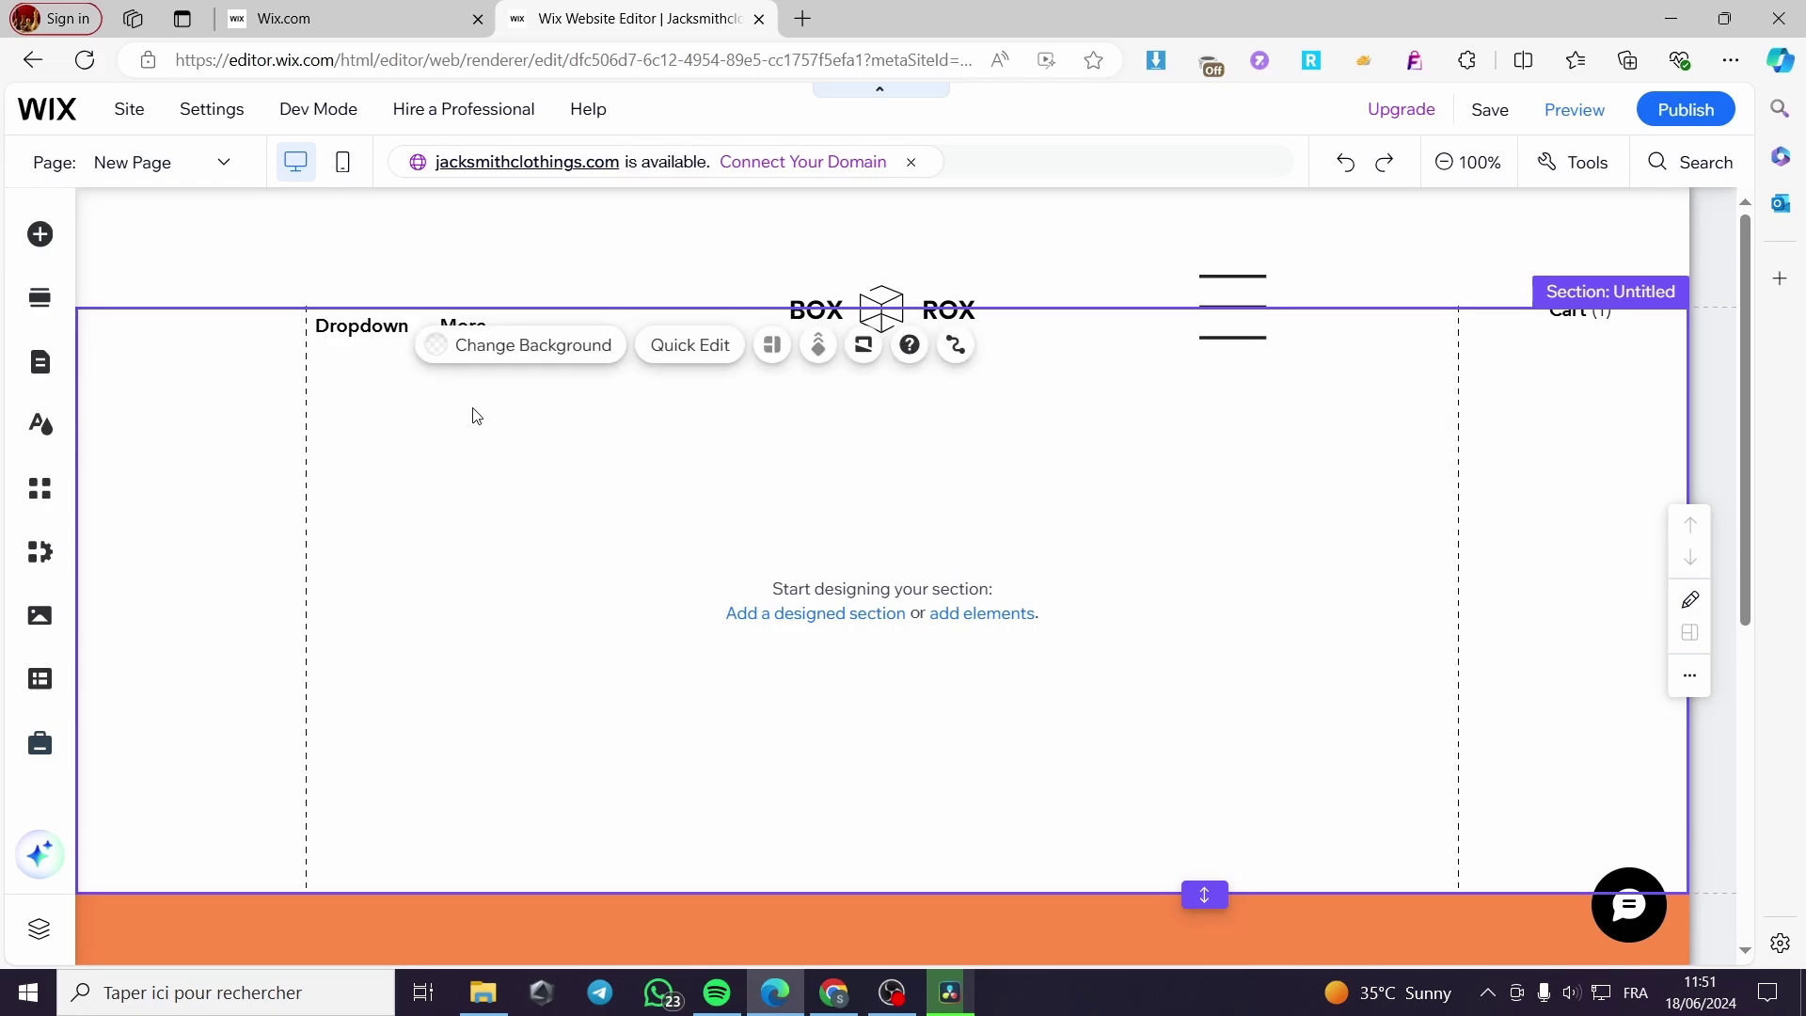
{"action": "left_click", "coordinate": [529, 348]}
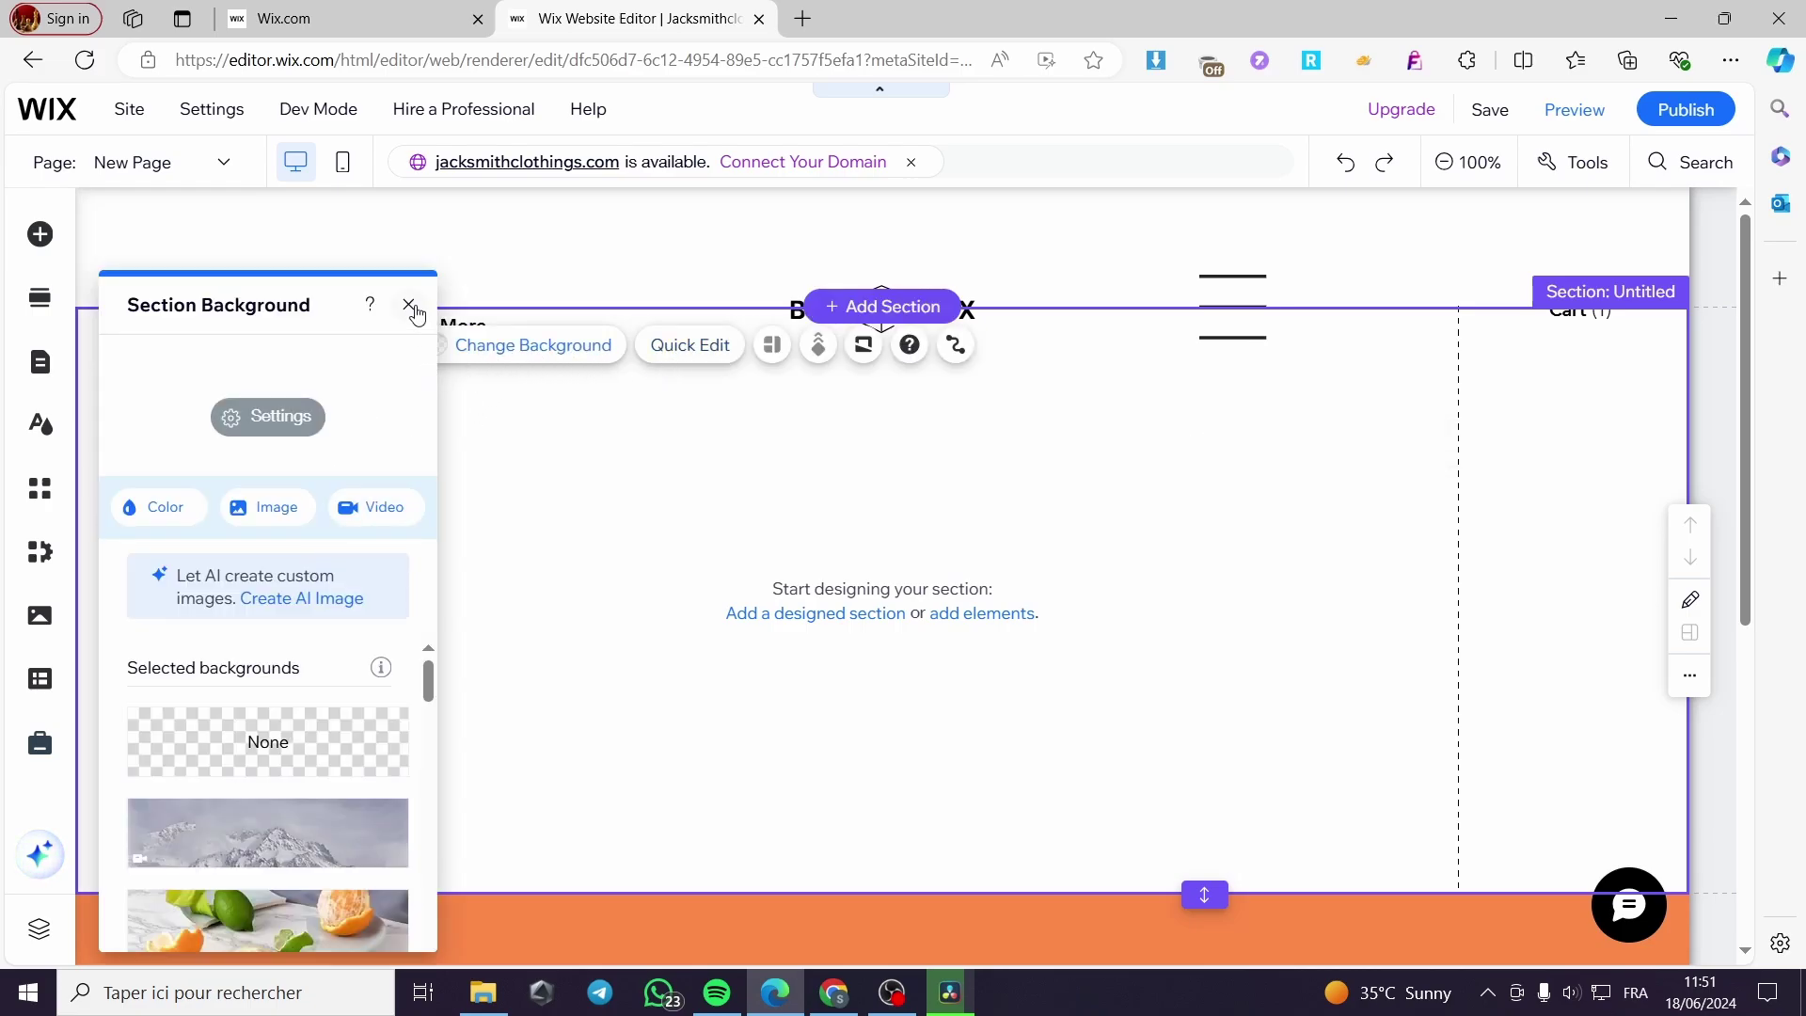
{"action": "left_click", "coordinate": [356, 845]}
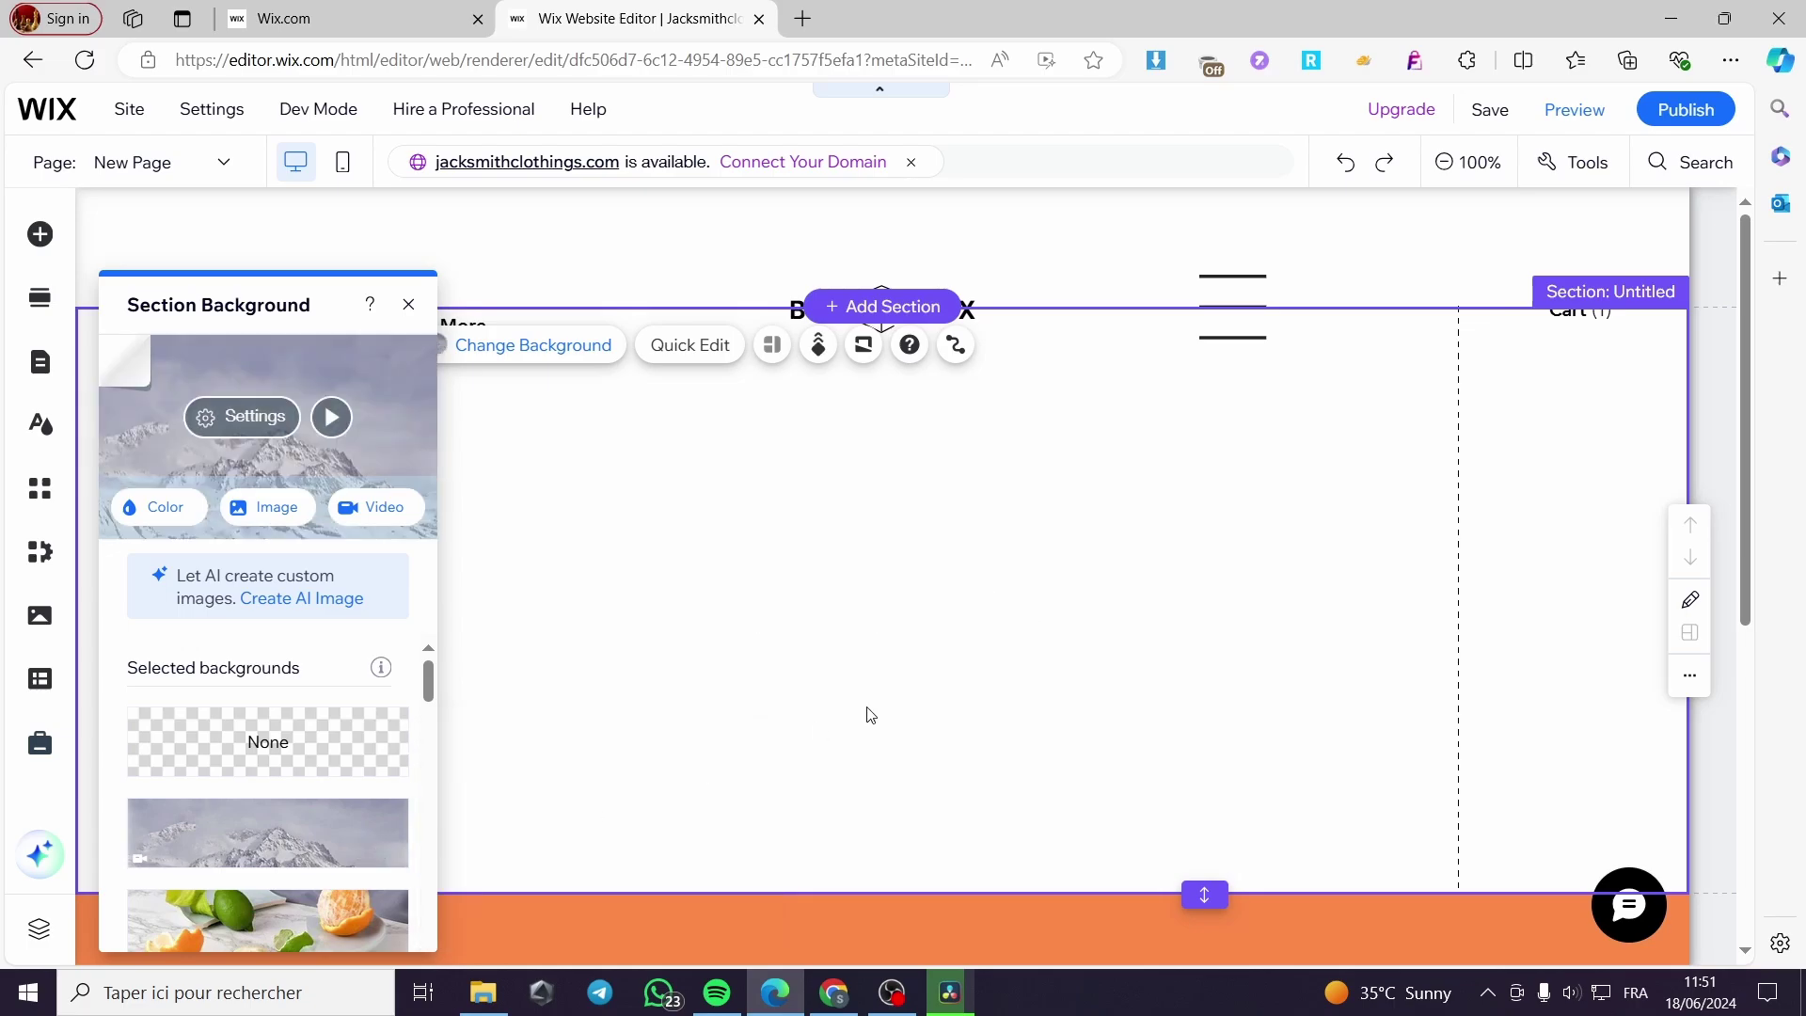
{"action": "scroll", "coordinate": [841, 688], "scroll_direction": "down", "scroll_amount": 4}
{"action": "scroll", "coordinate": [835, 696], "scroll_direction": "up", "scroll_amount": 2}
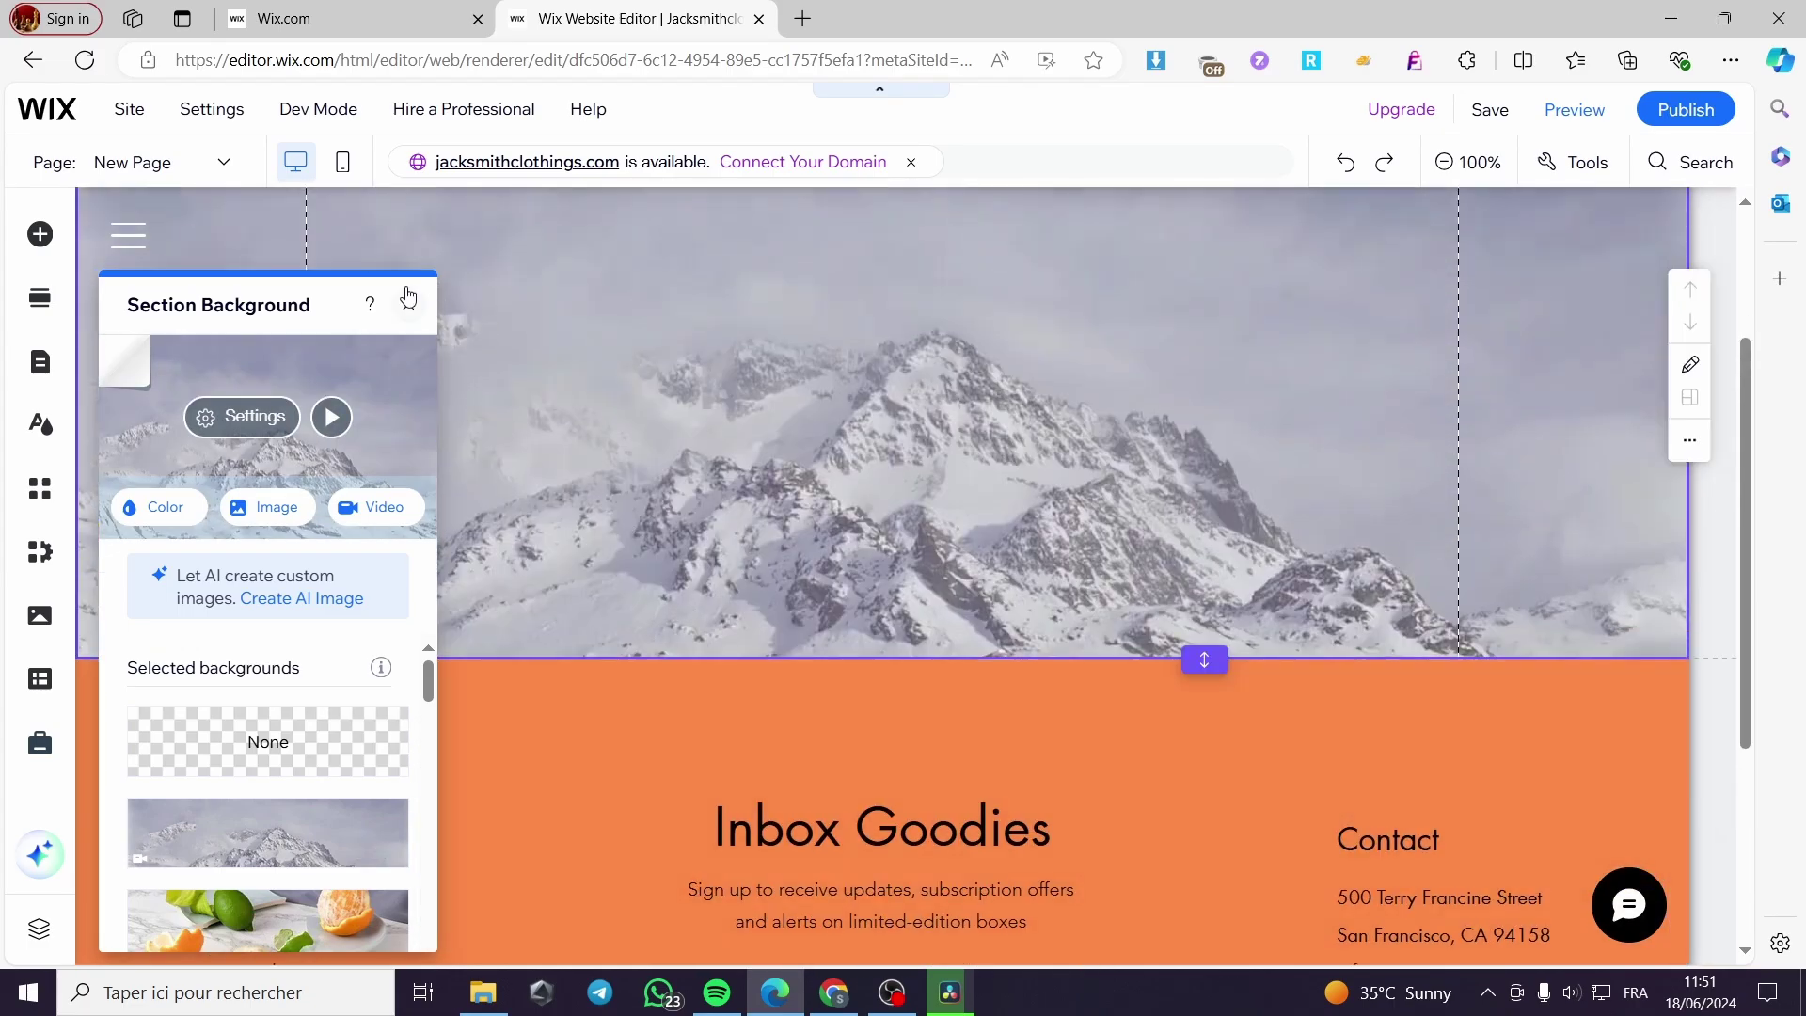
{"action": "left_click", "coordinate": [408, 304]}
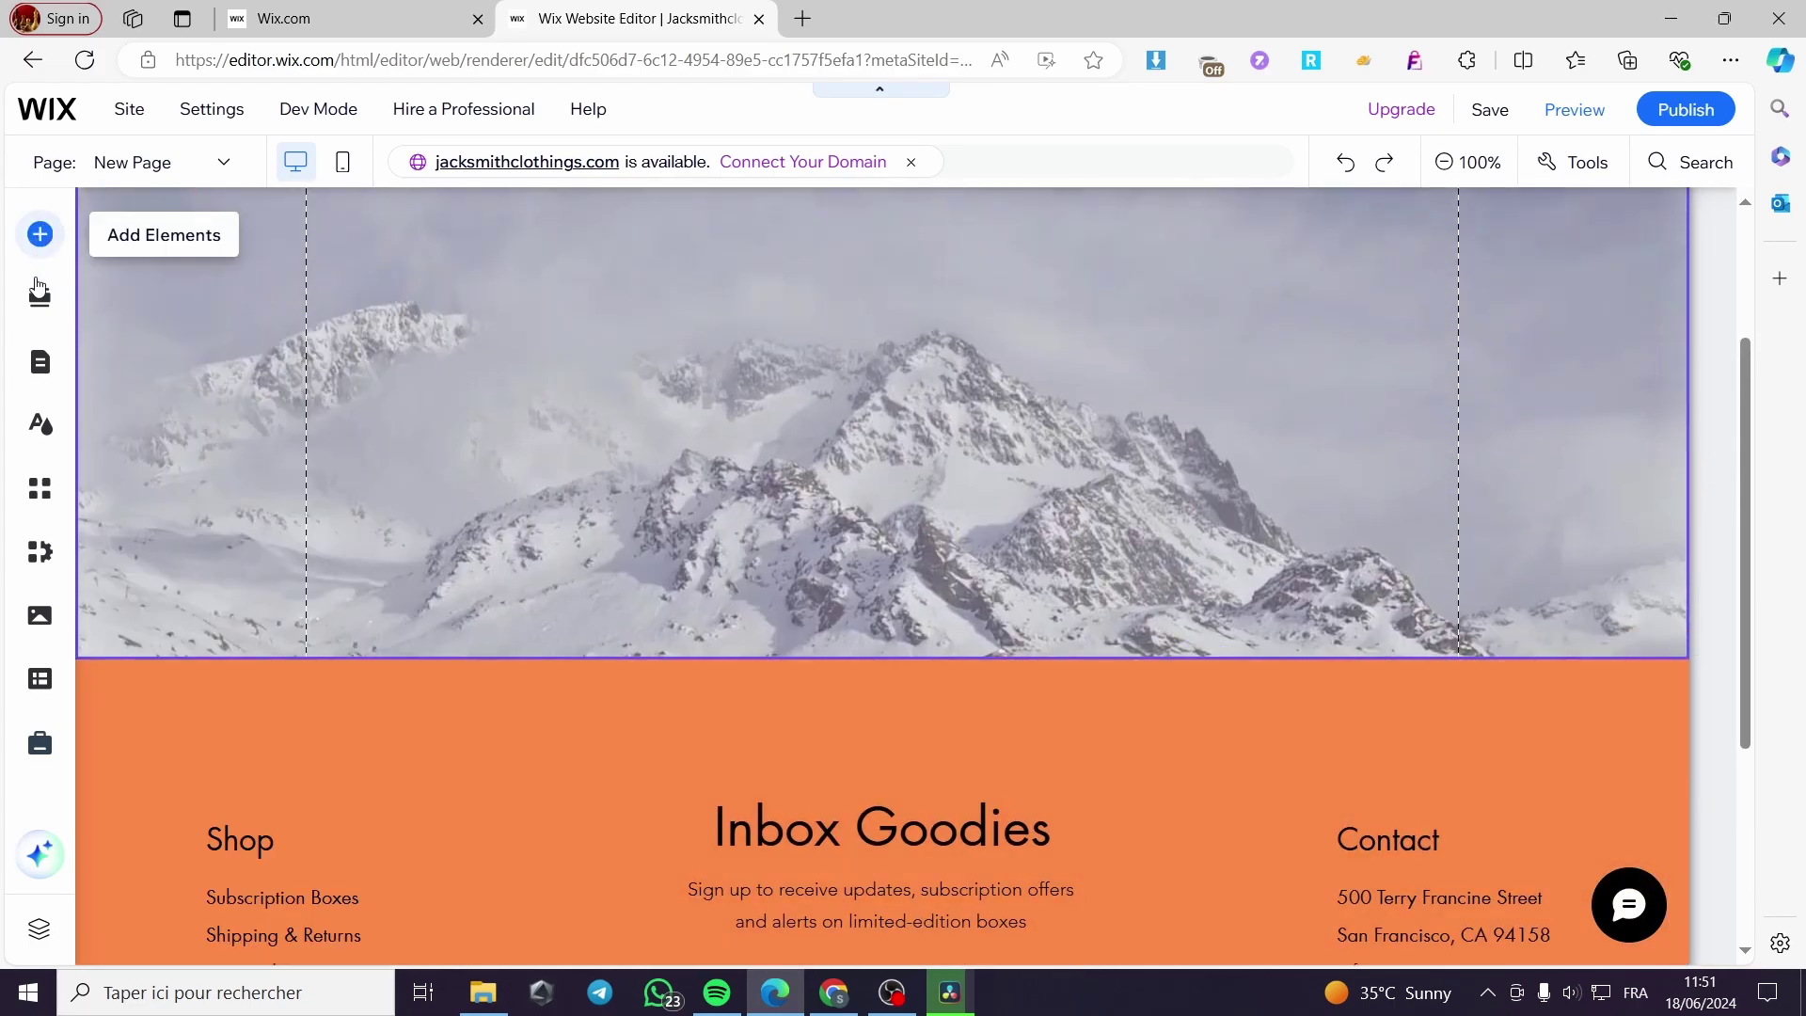
{"action": "left_click", "coordinate": [41, 234]}
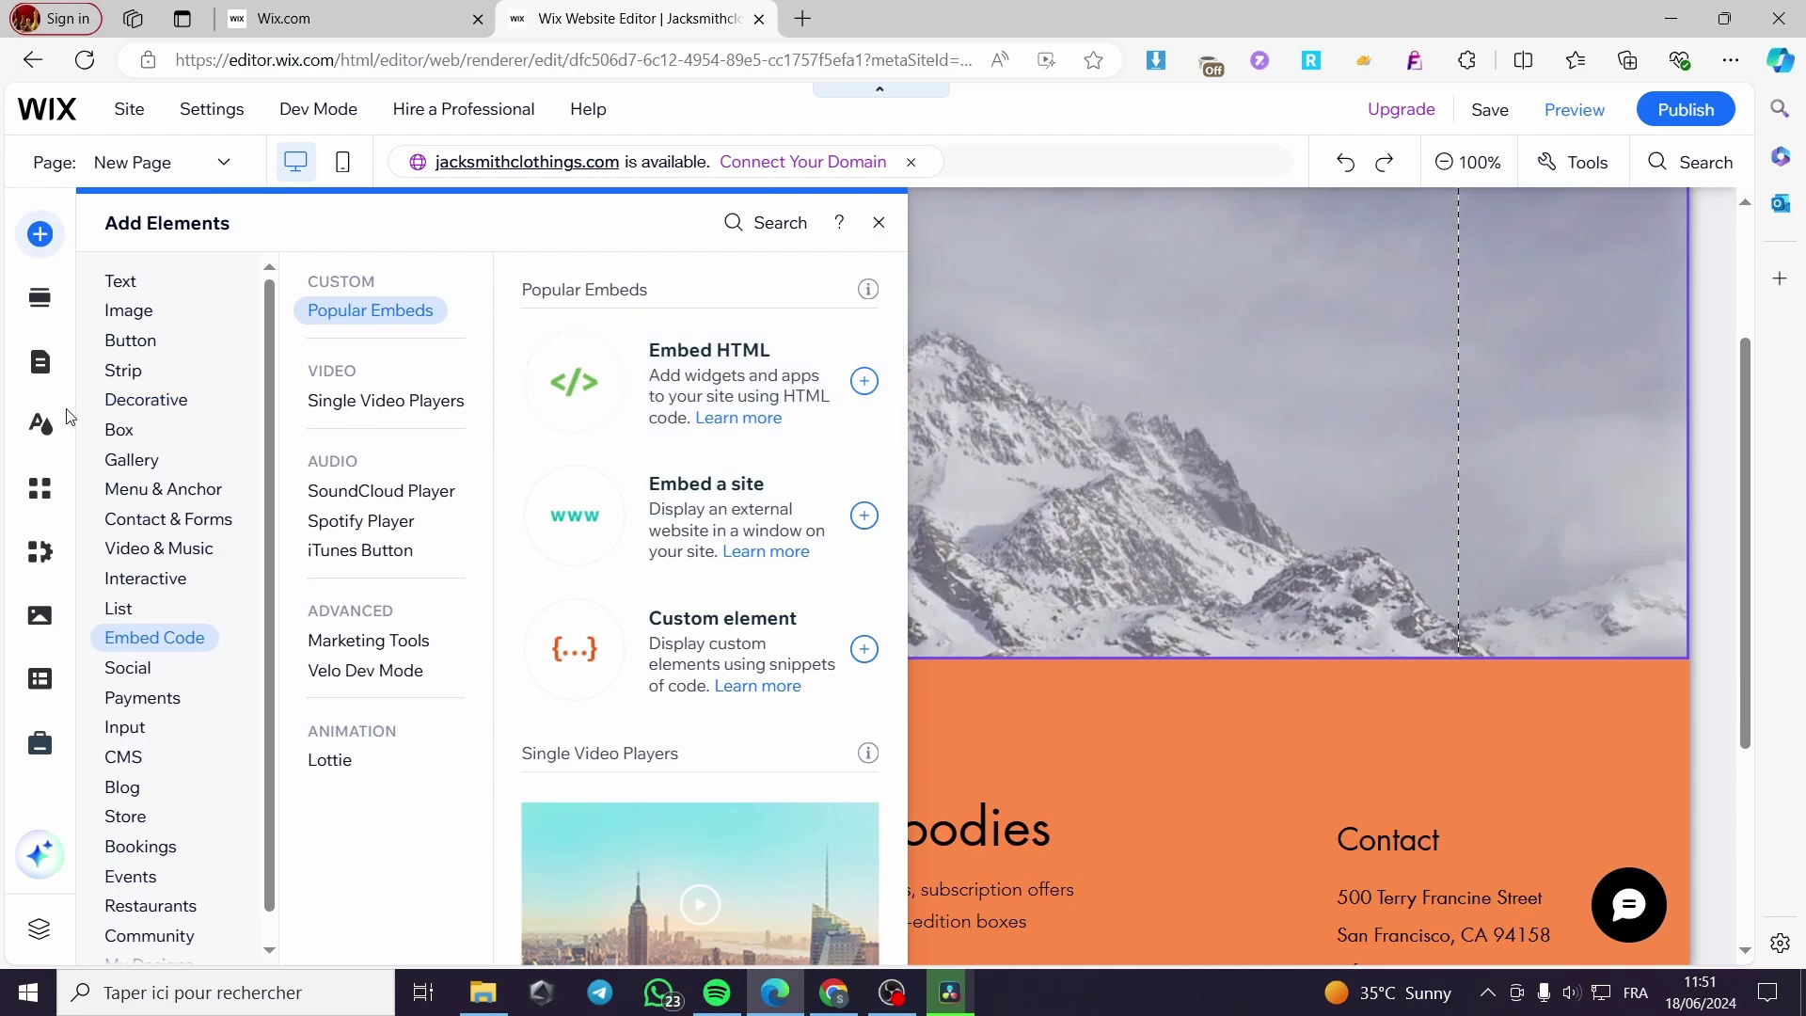
Step: Drag the first Welcome section design to the top of New Page, above the mountain section
{"action": "left_click", "coordinate": [47, 304]}
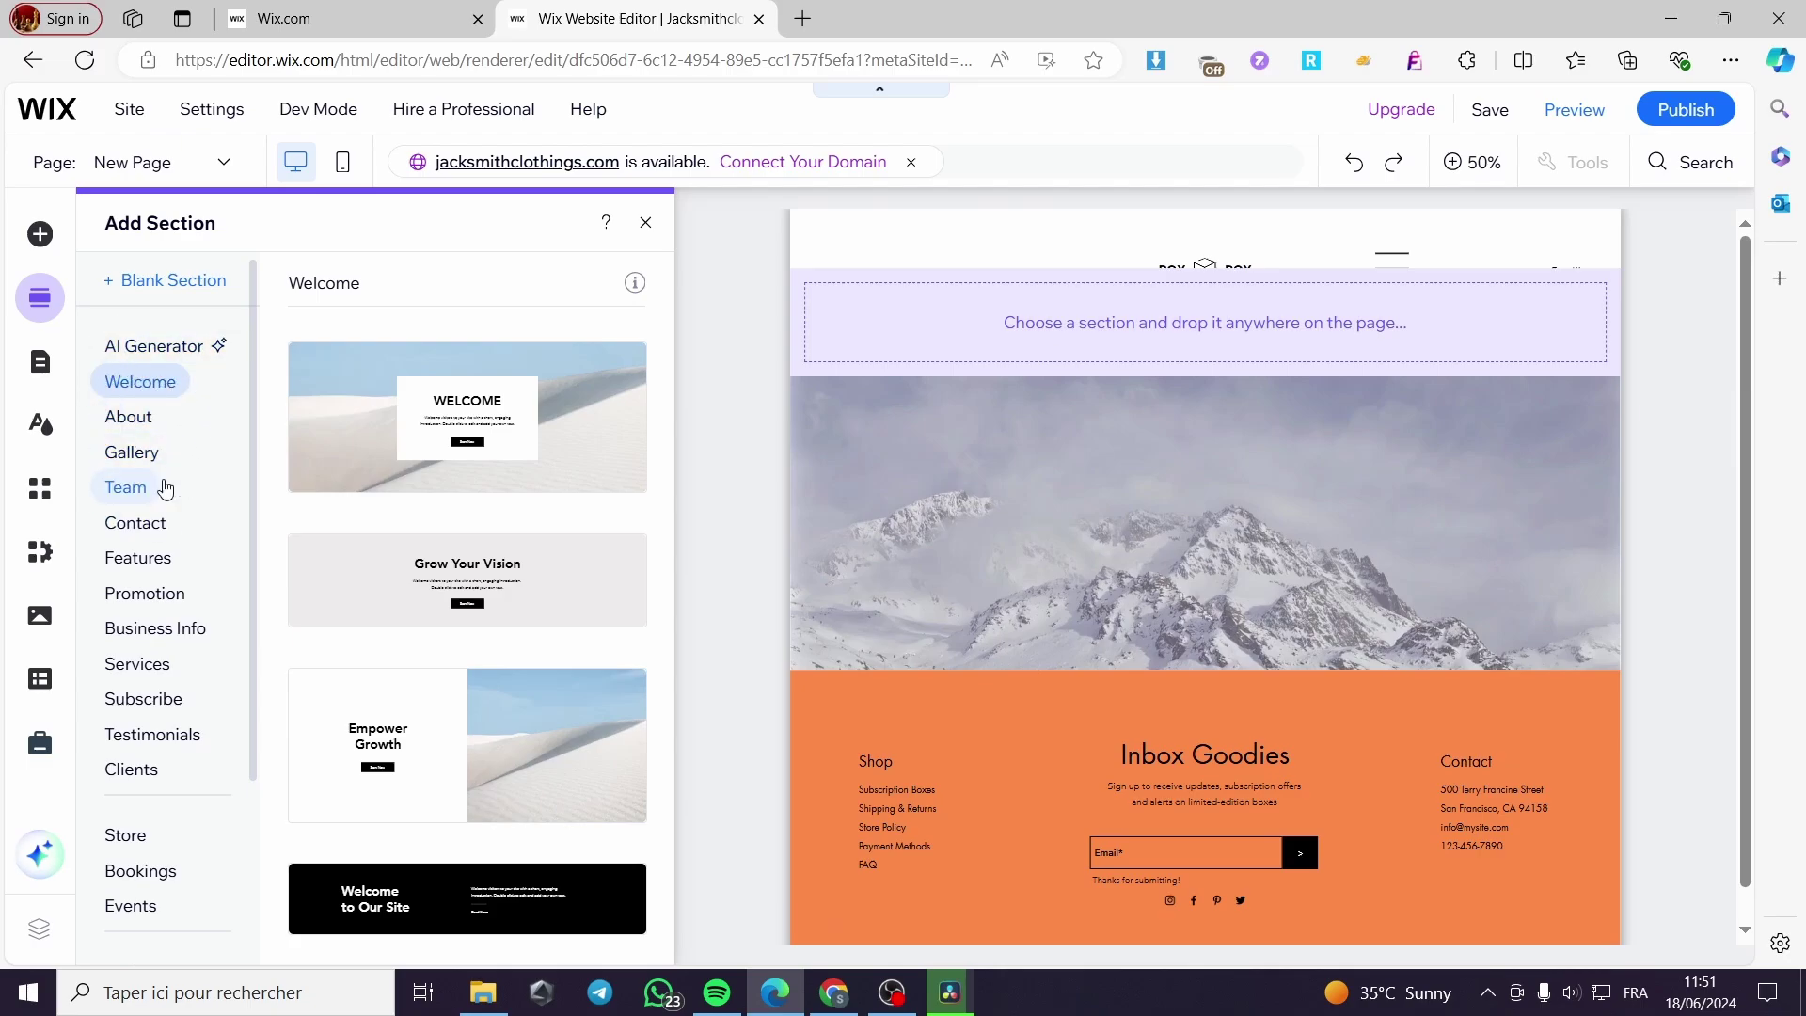
{"action": "left_click_drag", "start_coordinate": [476, 403], "coordinate": [435, 417]}
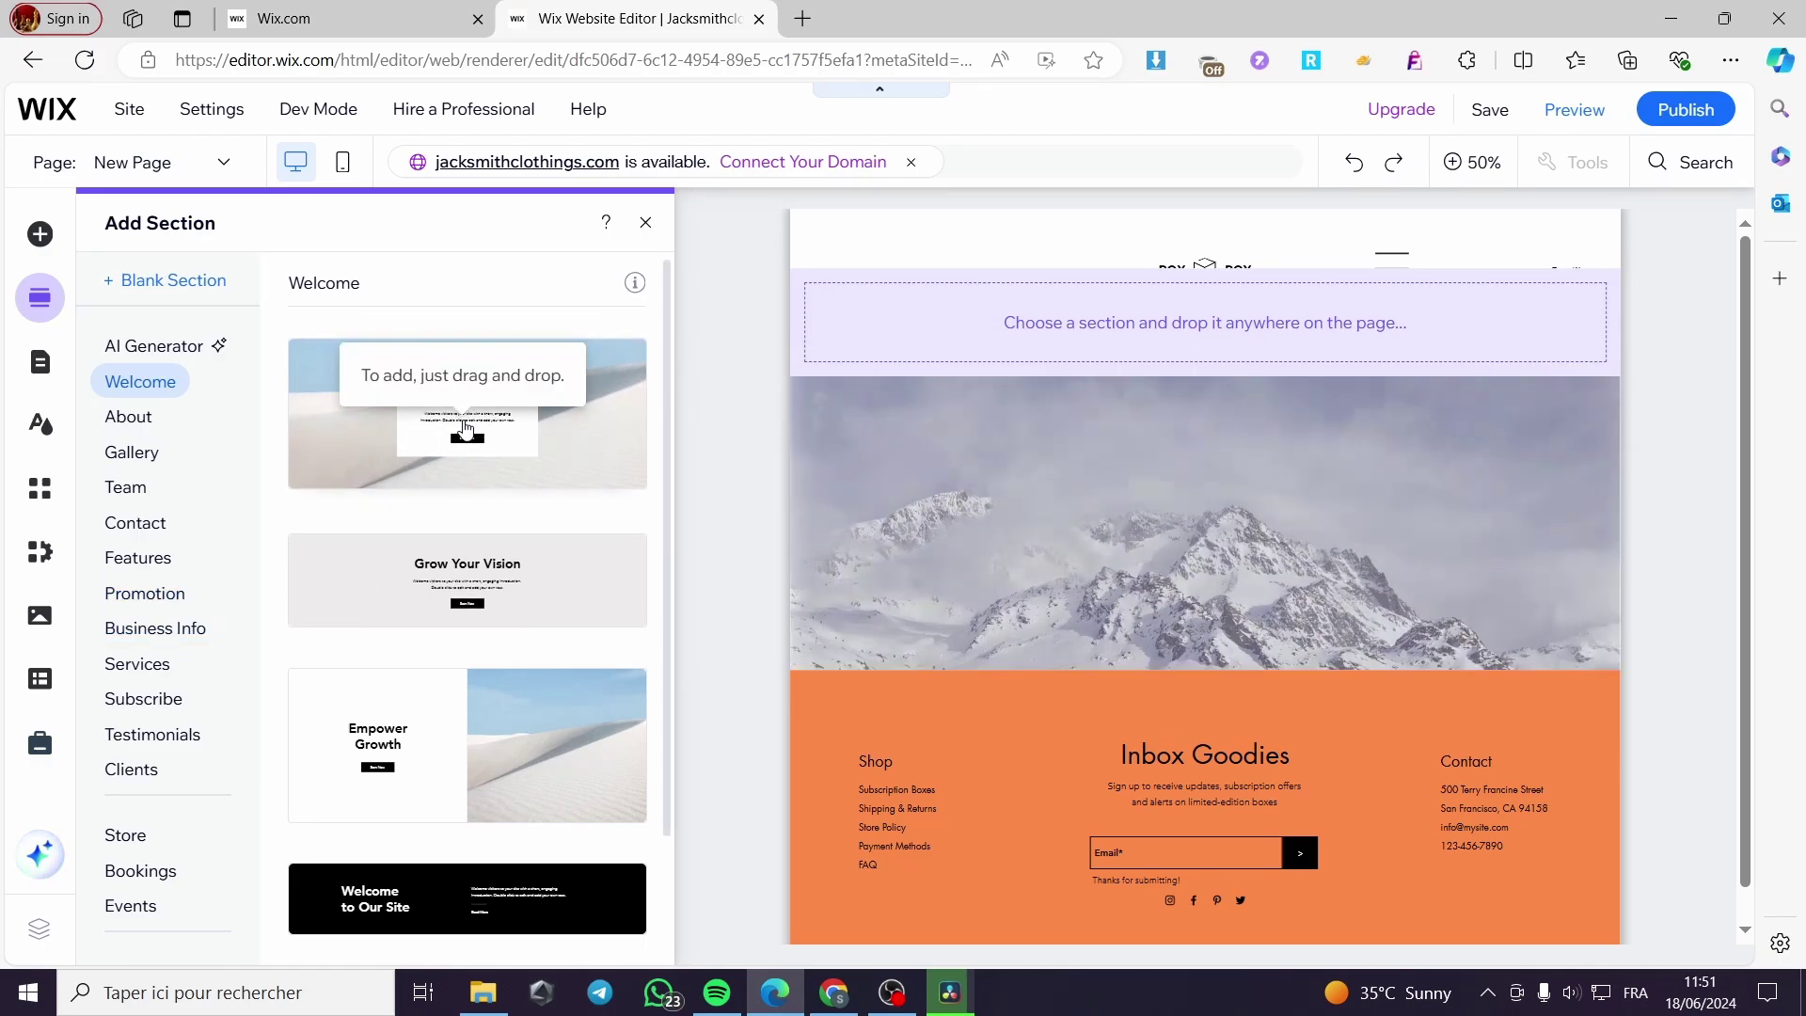
{"action": "left_click_drag", "start_coordinate": [476, 428], "coordinate": [1138, 354]}
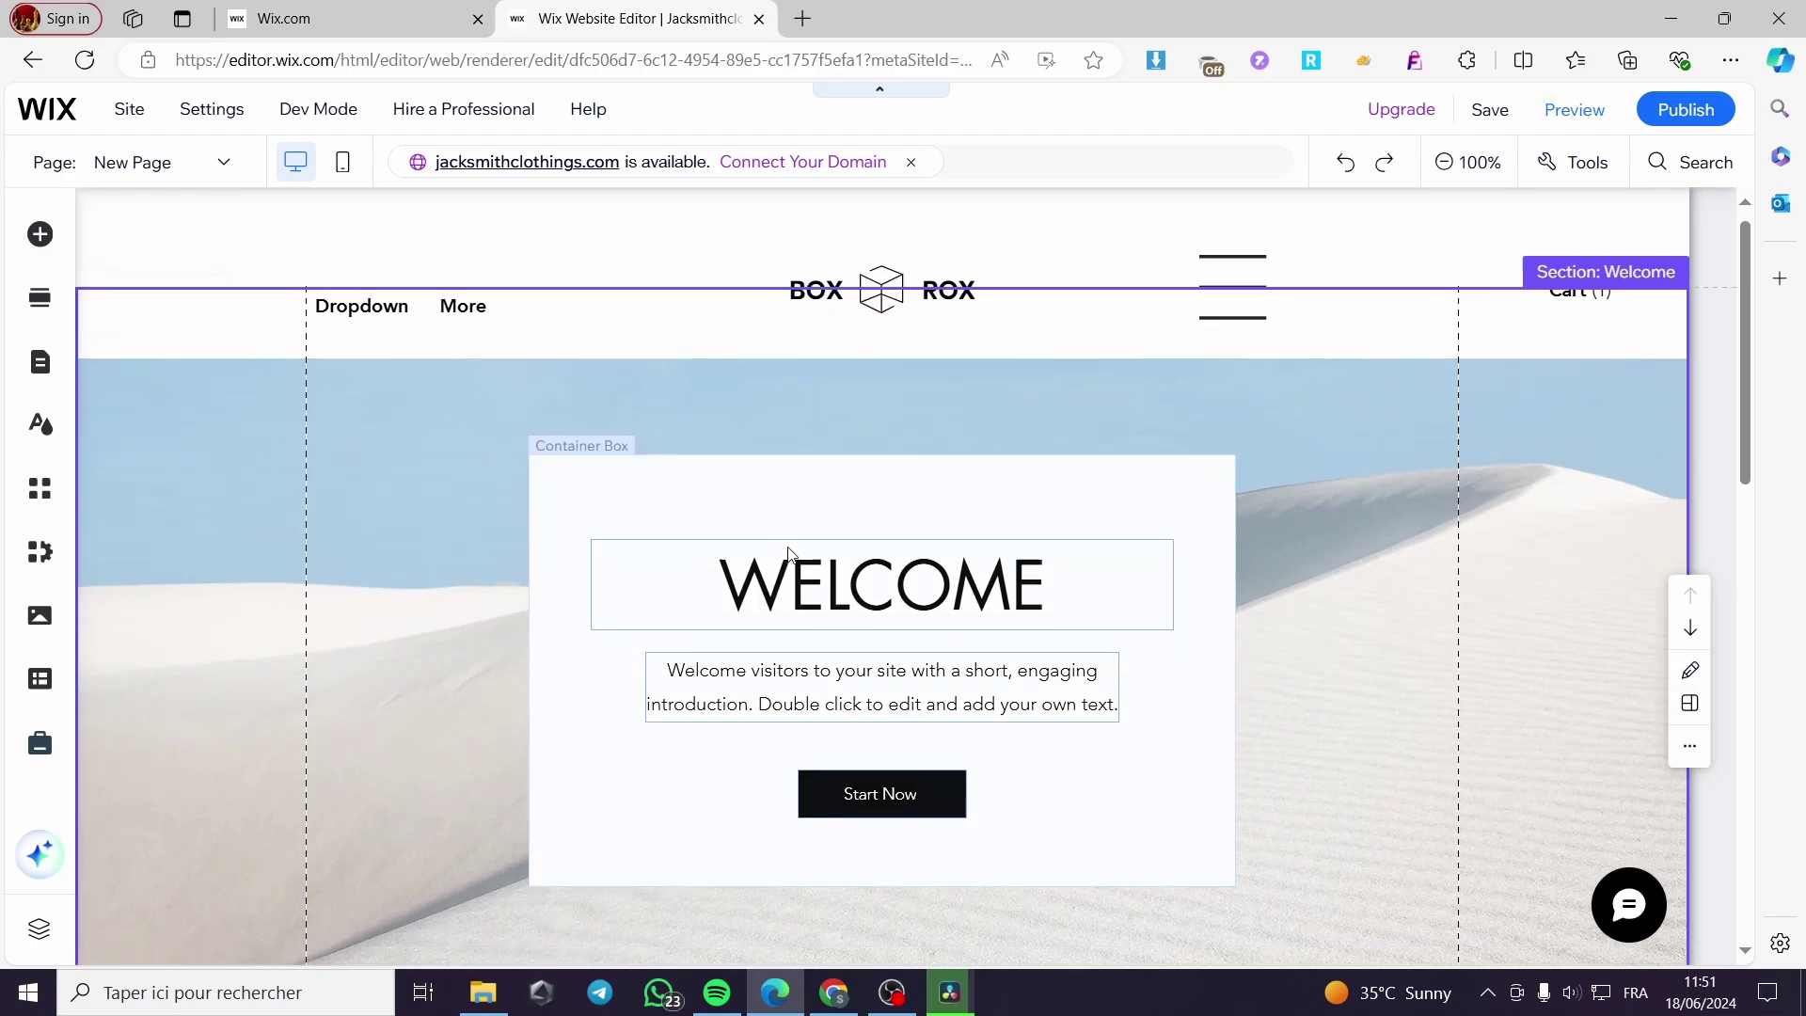
{"action": "scroll", "coordinate": [754, 552], "scroll_direction": "down", "scroll_amount": 4}
{"action": "scroll", "coordinate": [776, 542], "scroll_direction": "up", "scroll_amount": 2}
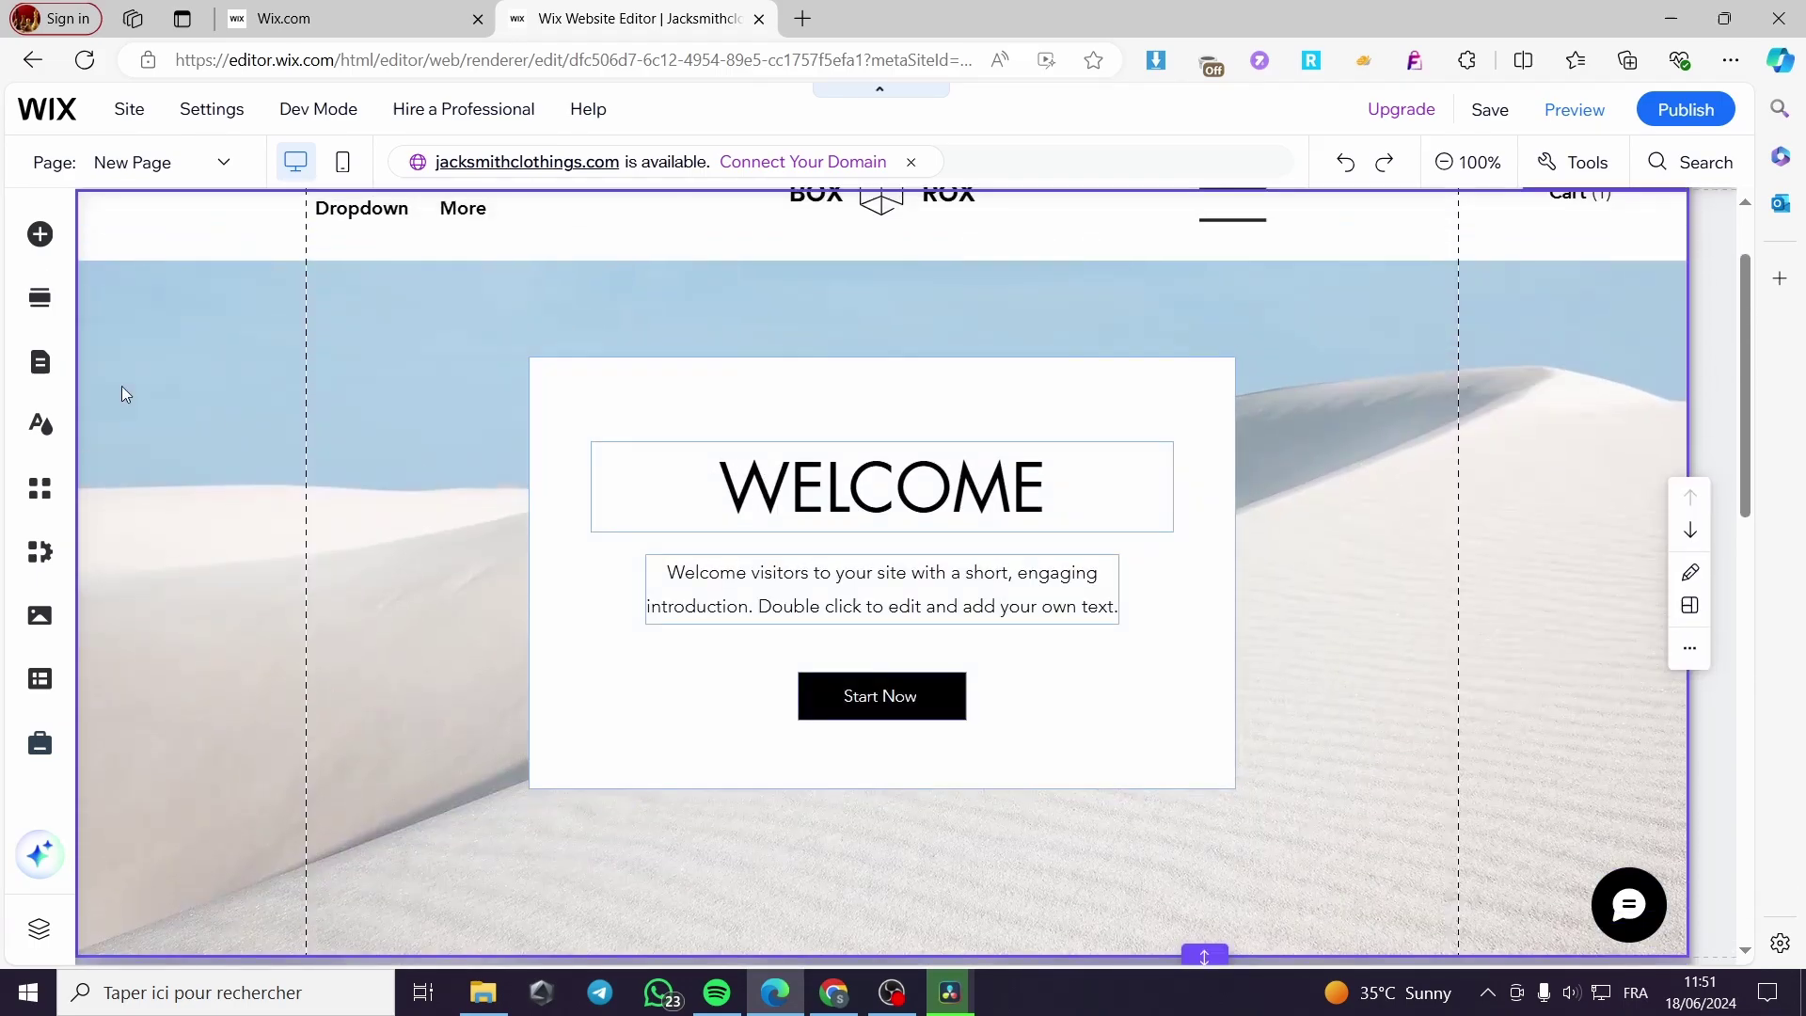
Step: Insert the About Me section template below the Welcome section and scroll to check it
{"action": "left_click", "coordinate": [40, 299]}
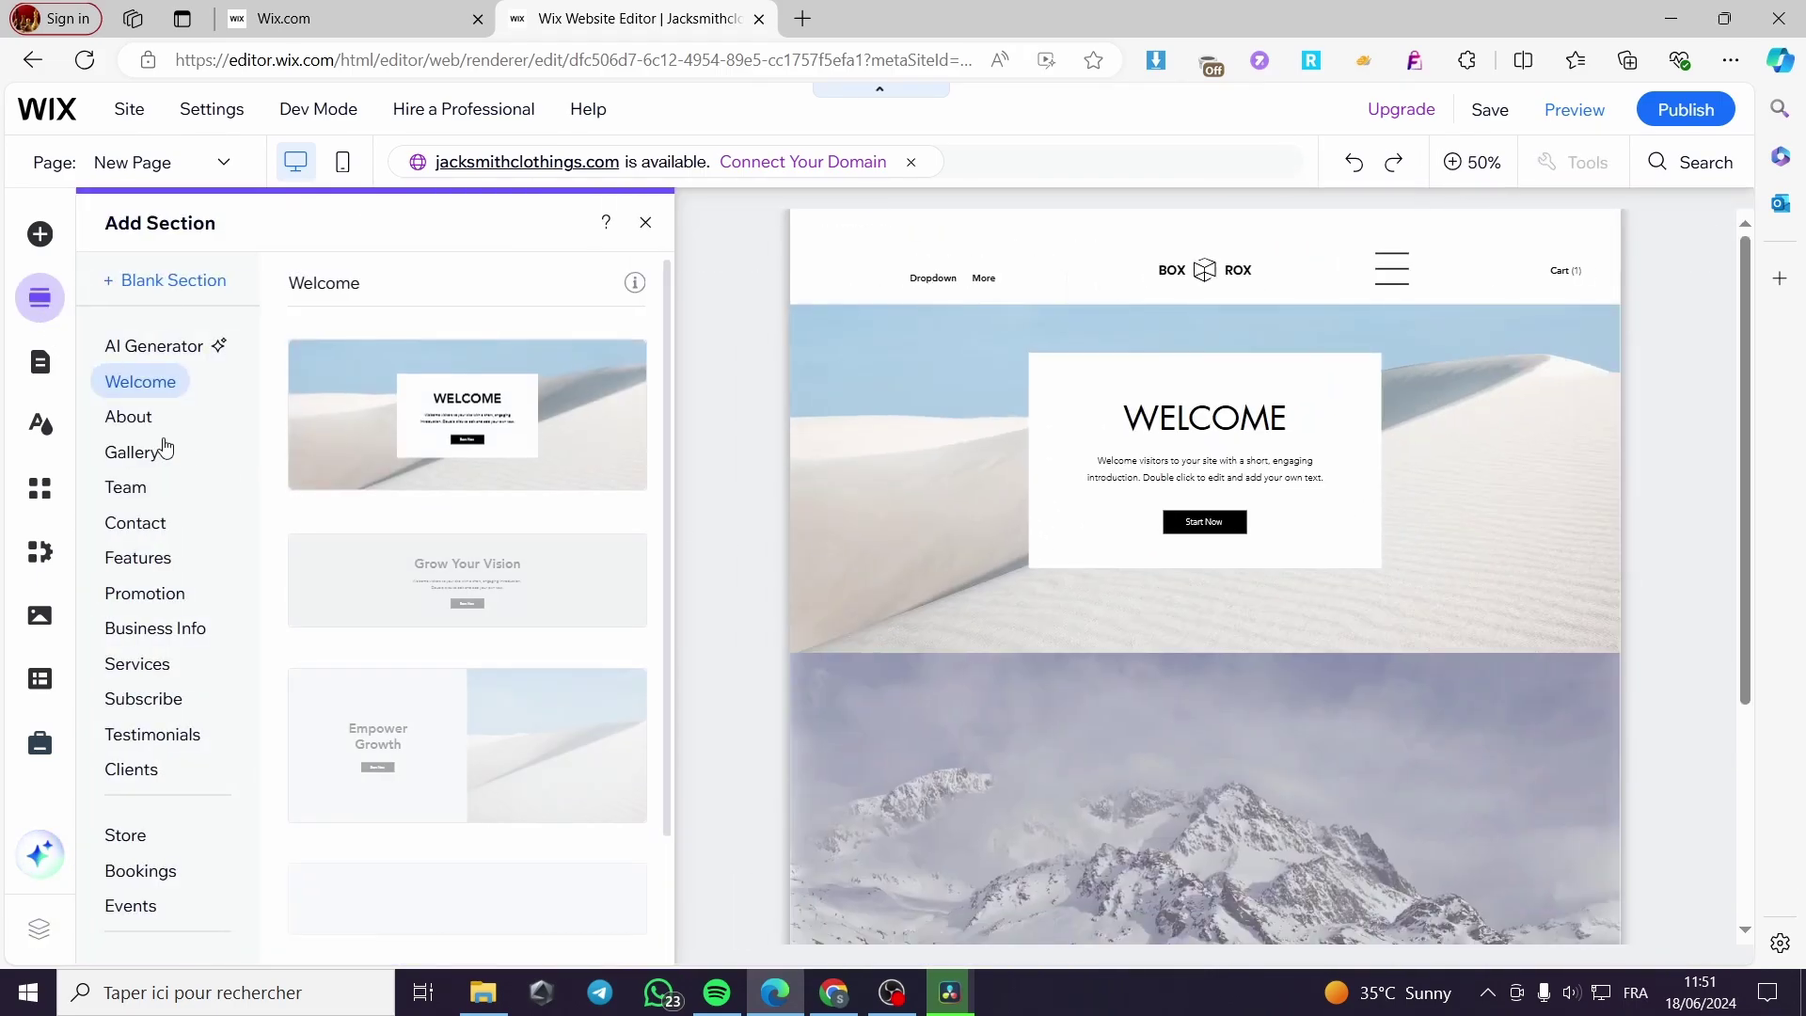
{"action": "left_click", "coordinate": [141, 454]}
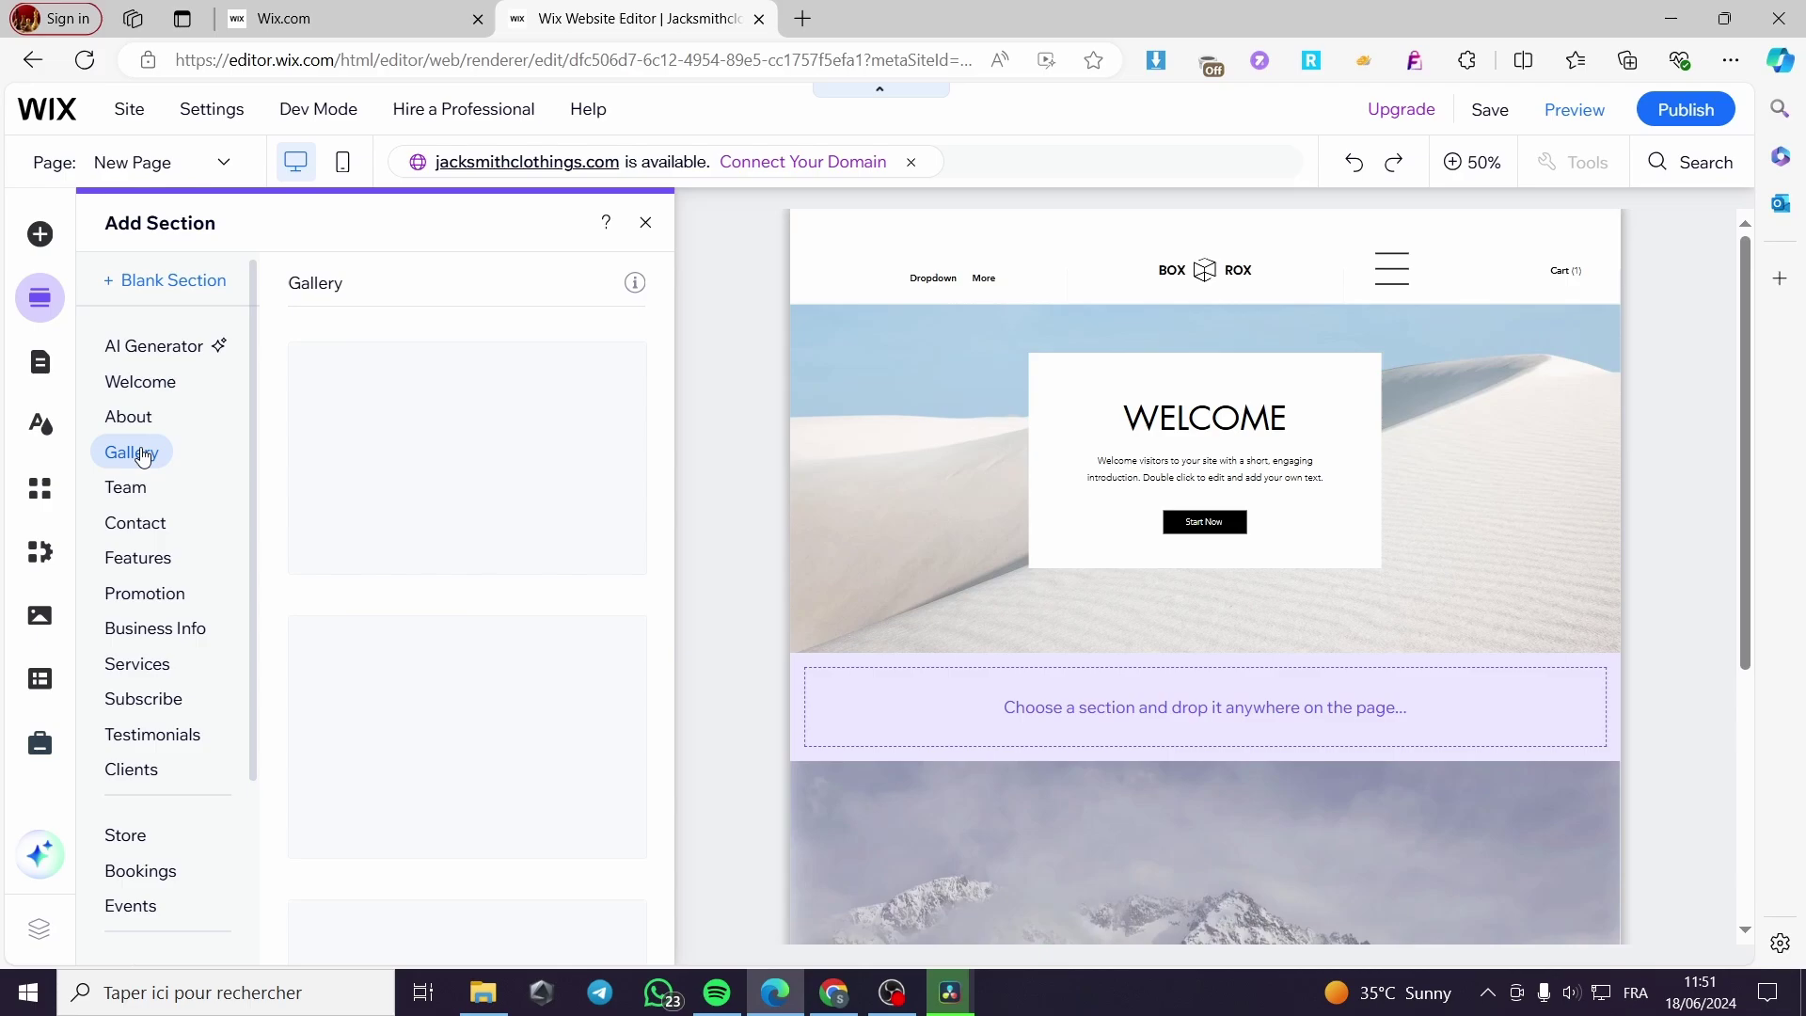
{"action": "left_click", "coordinate": [131, 416]}
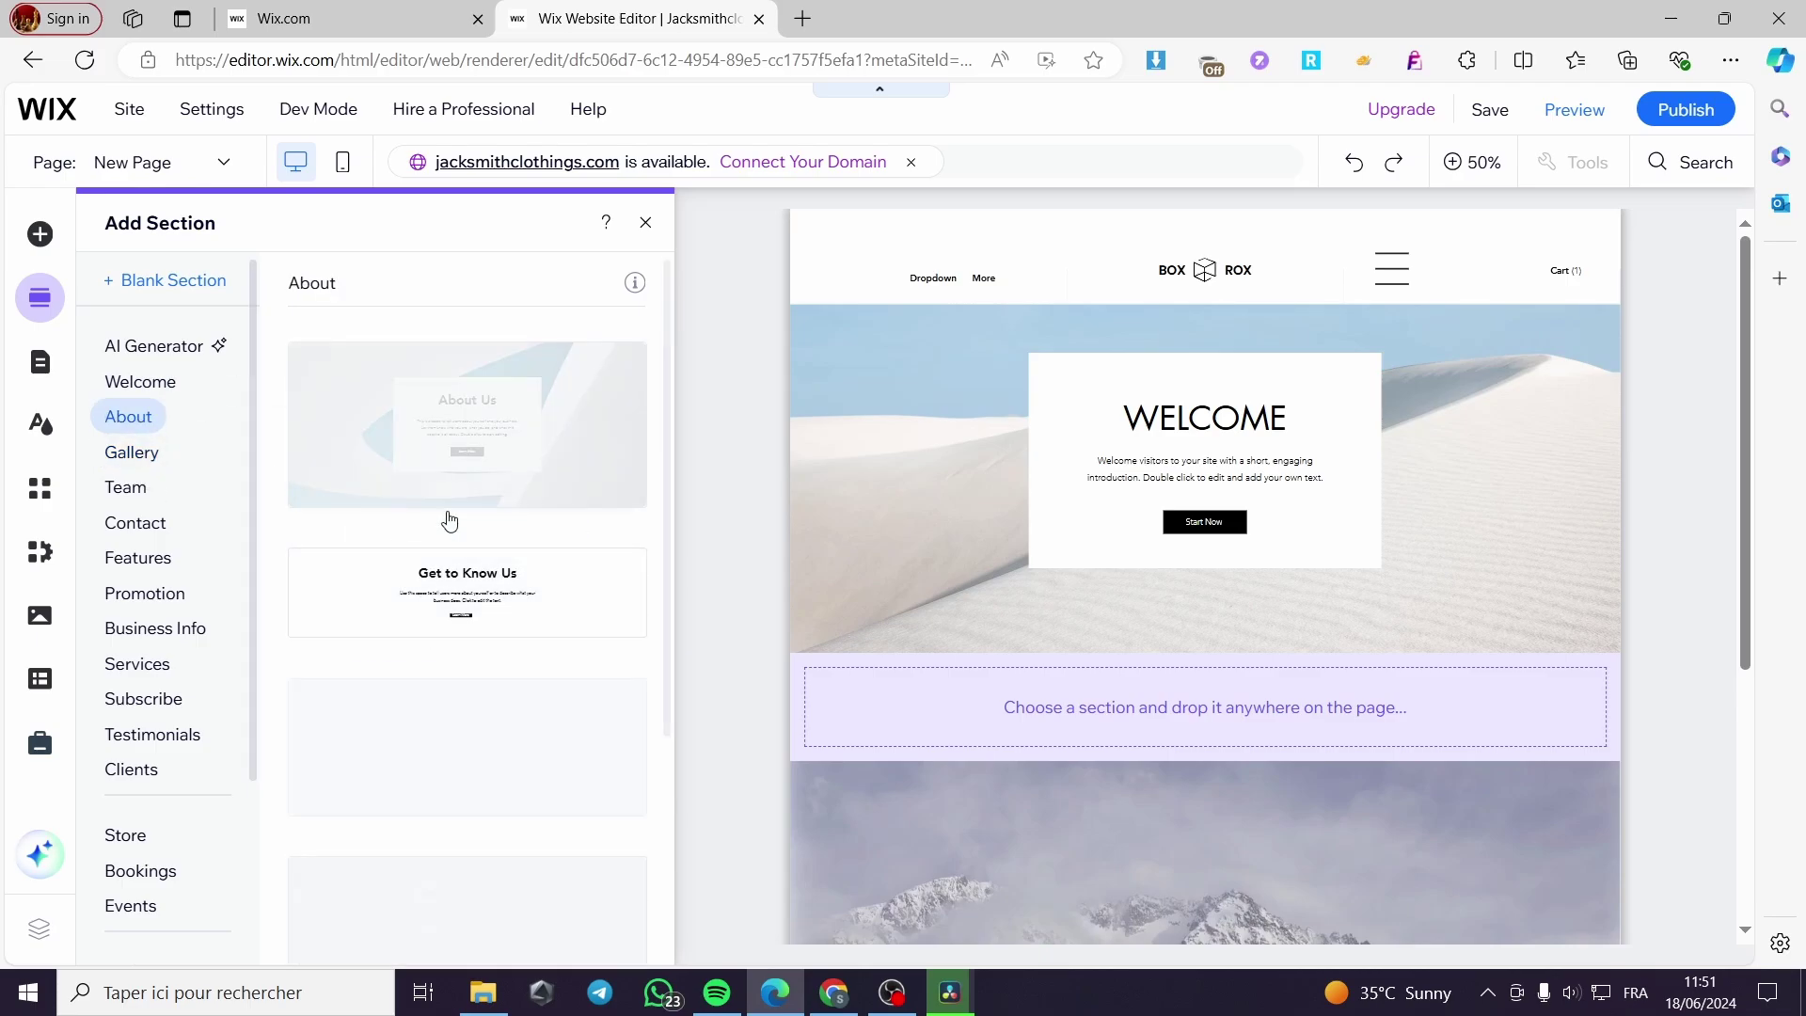
{"action": "scroll", "coordinate": [375, 460], "scroll_direction": "down", "scroll_amount": 3}
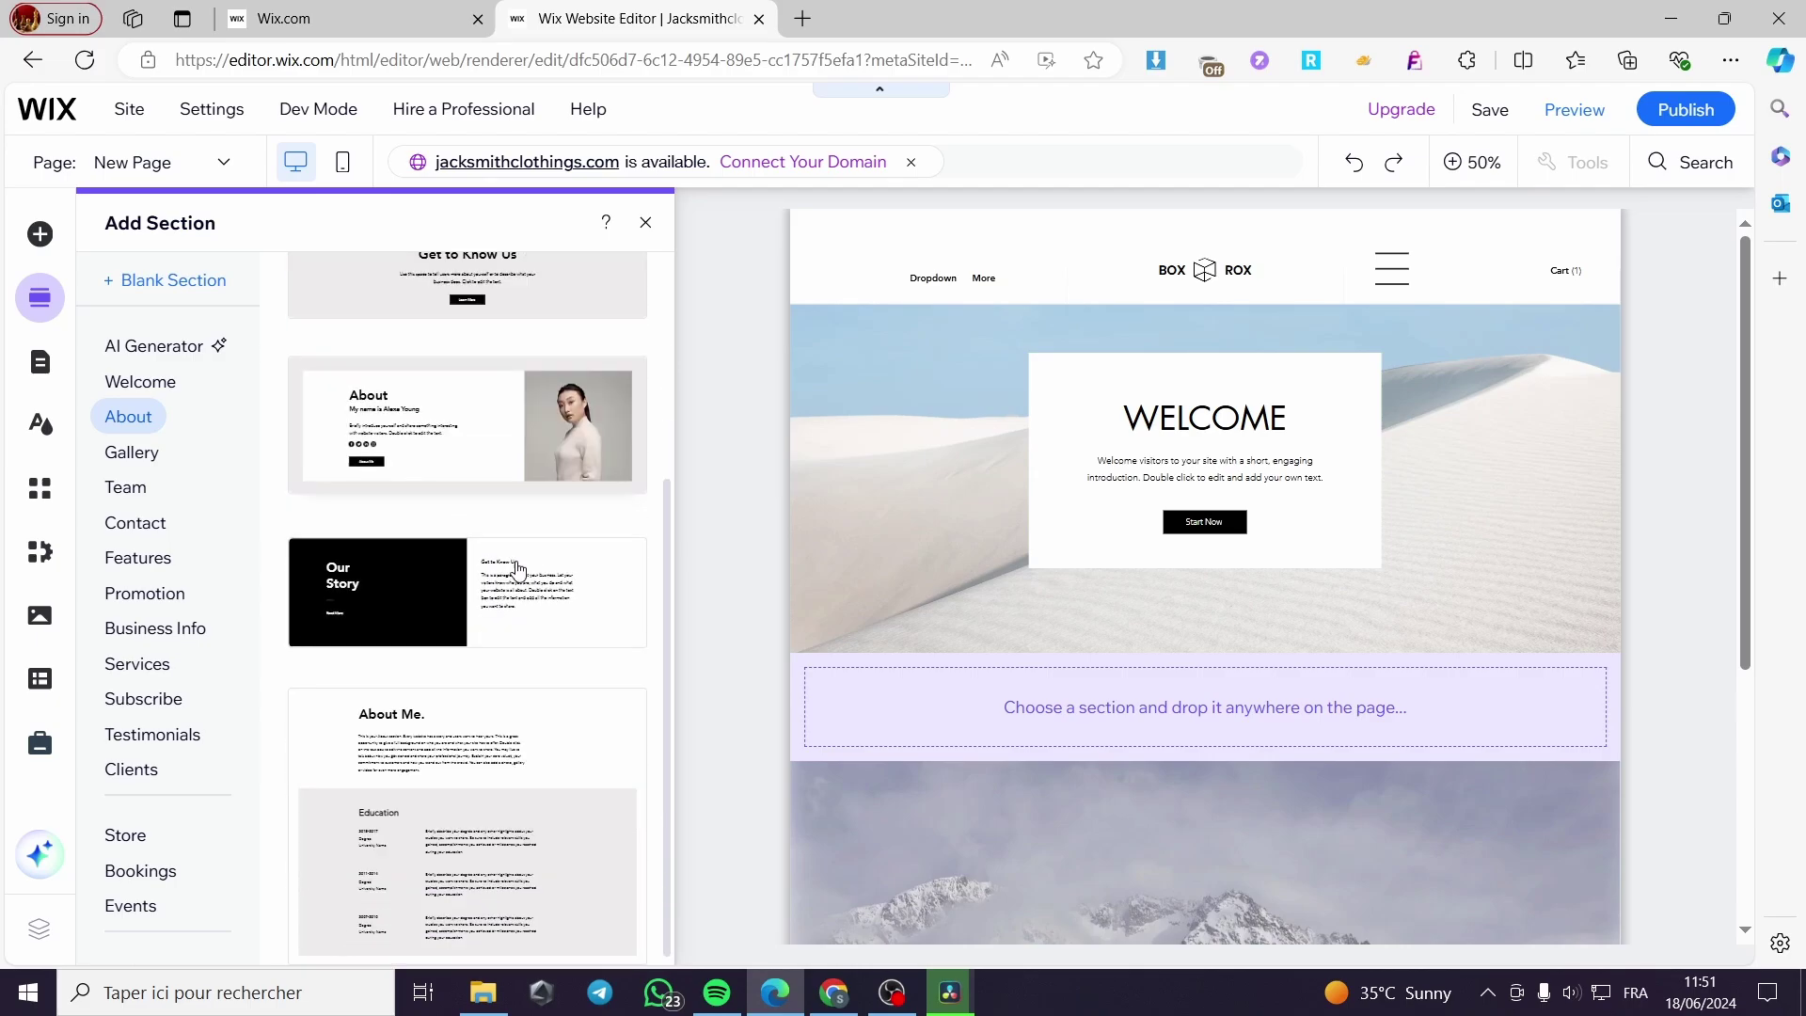
{"action": "left_click_drag", "start_coordinate": [414, 428], "coordinate": [1001, 679]}
{"action": "right_click", "coordinate": [1002, 679]}
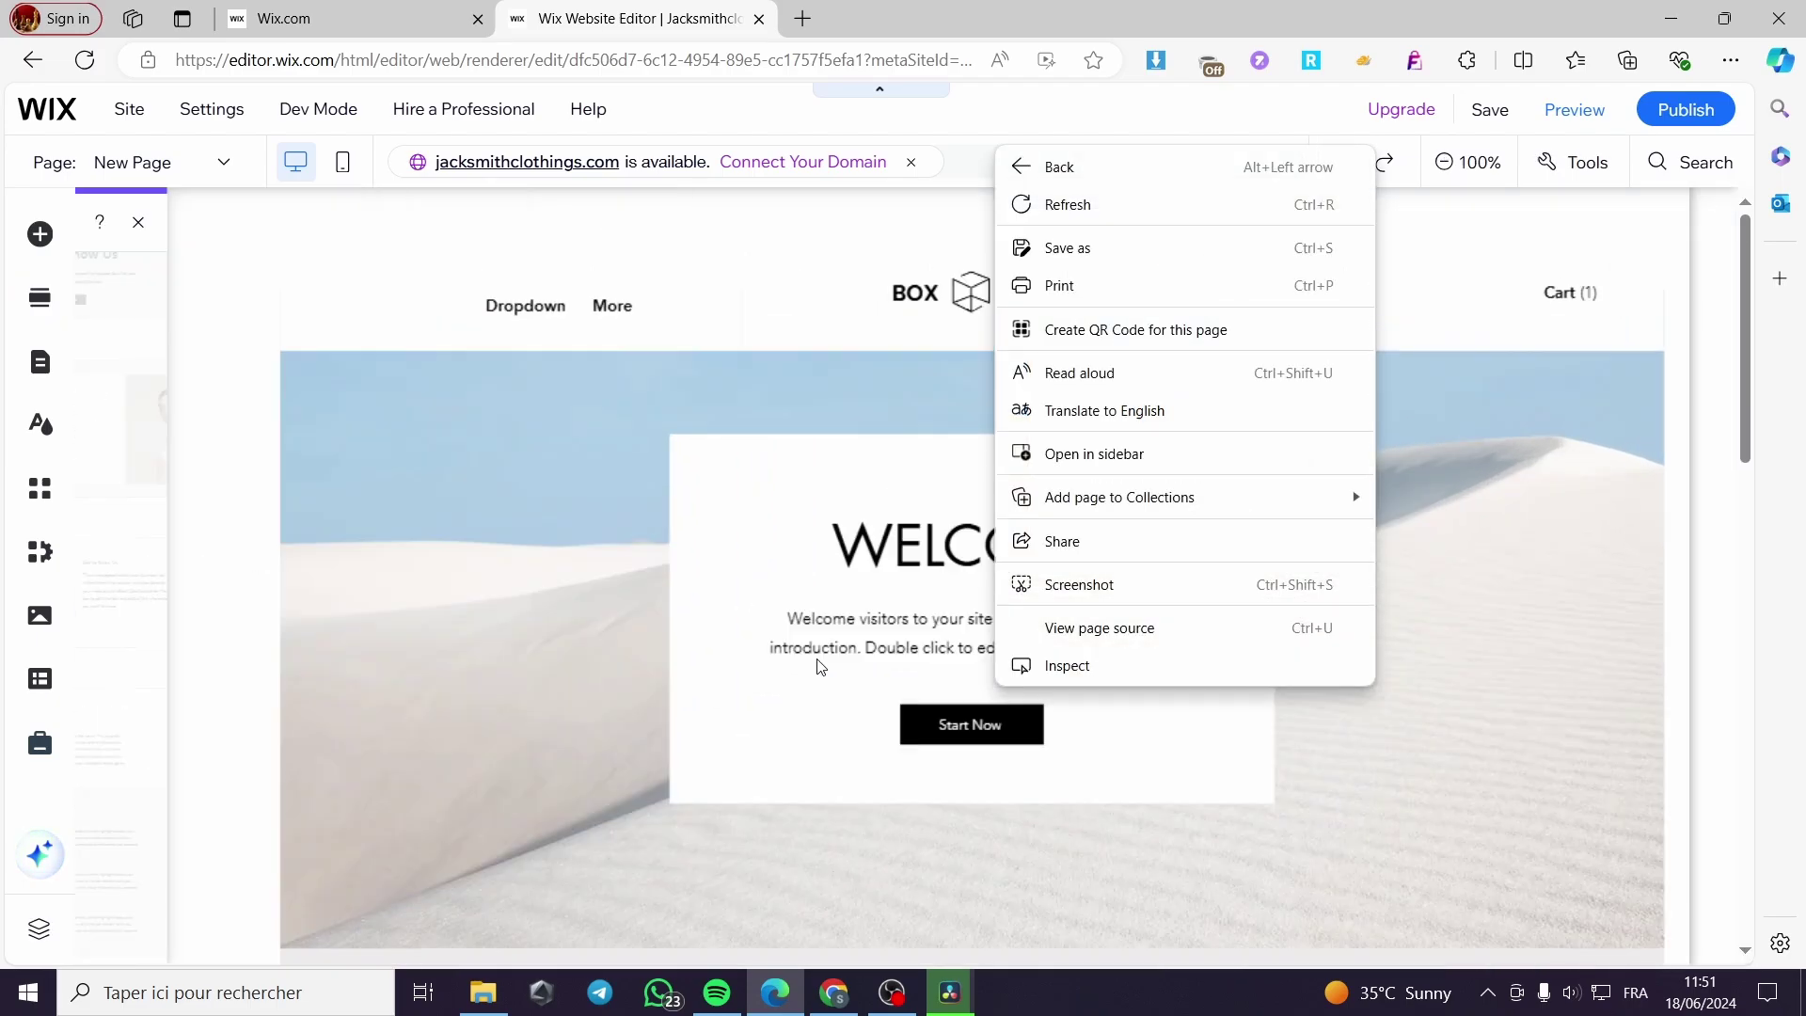
{"action": "left_click", "coordinate": [857, 639]}
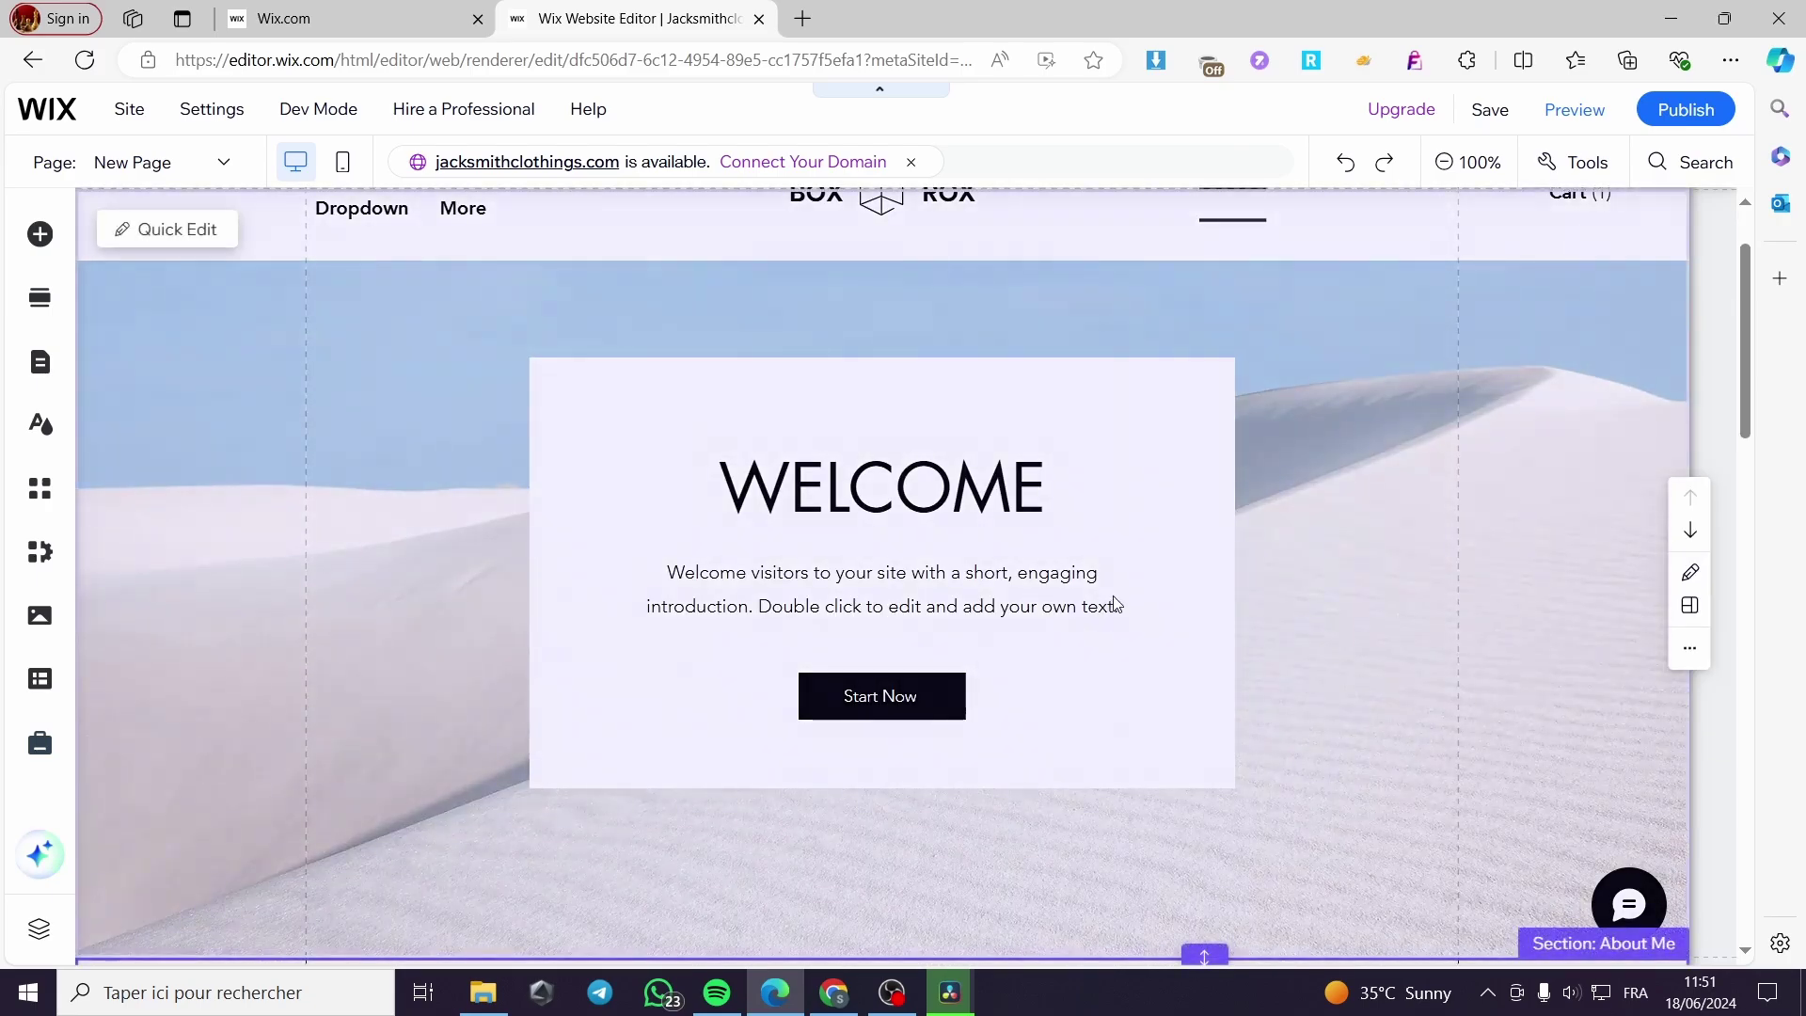
{"action": "scroll", "coordinate": [1076, 523], "scroll_direction": "up", "scroll_amount": 8}
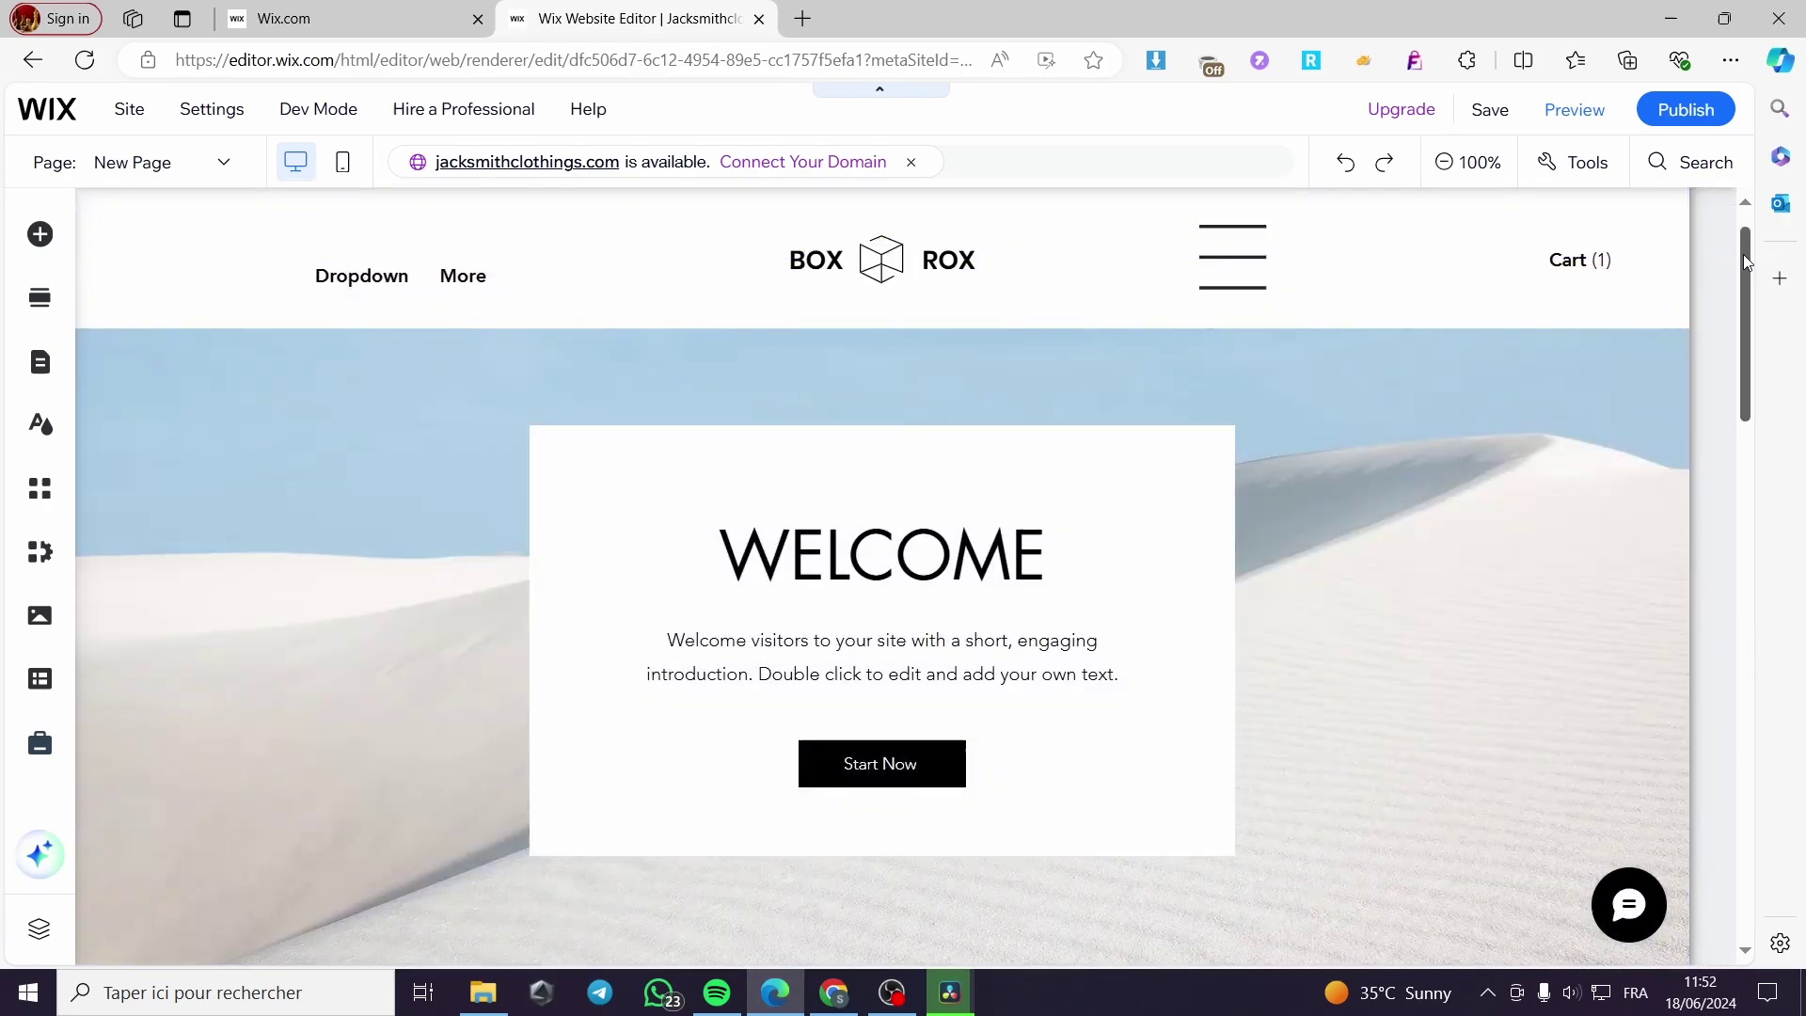
{"action": "left_click_drag", "start_coordinate": [1743, 254], "coordinate": [1795, 376]}
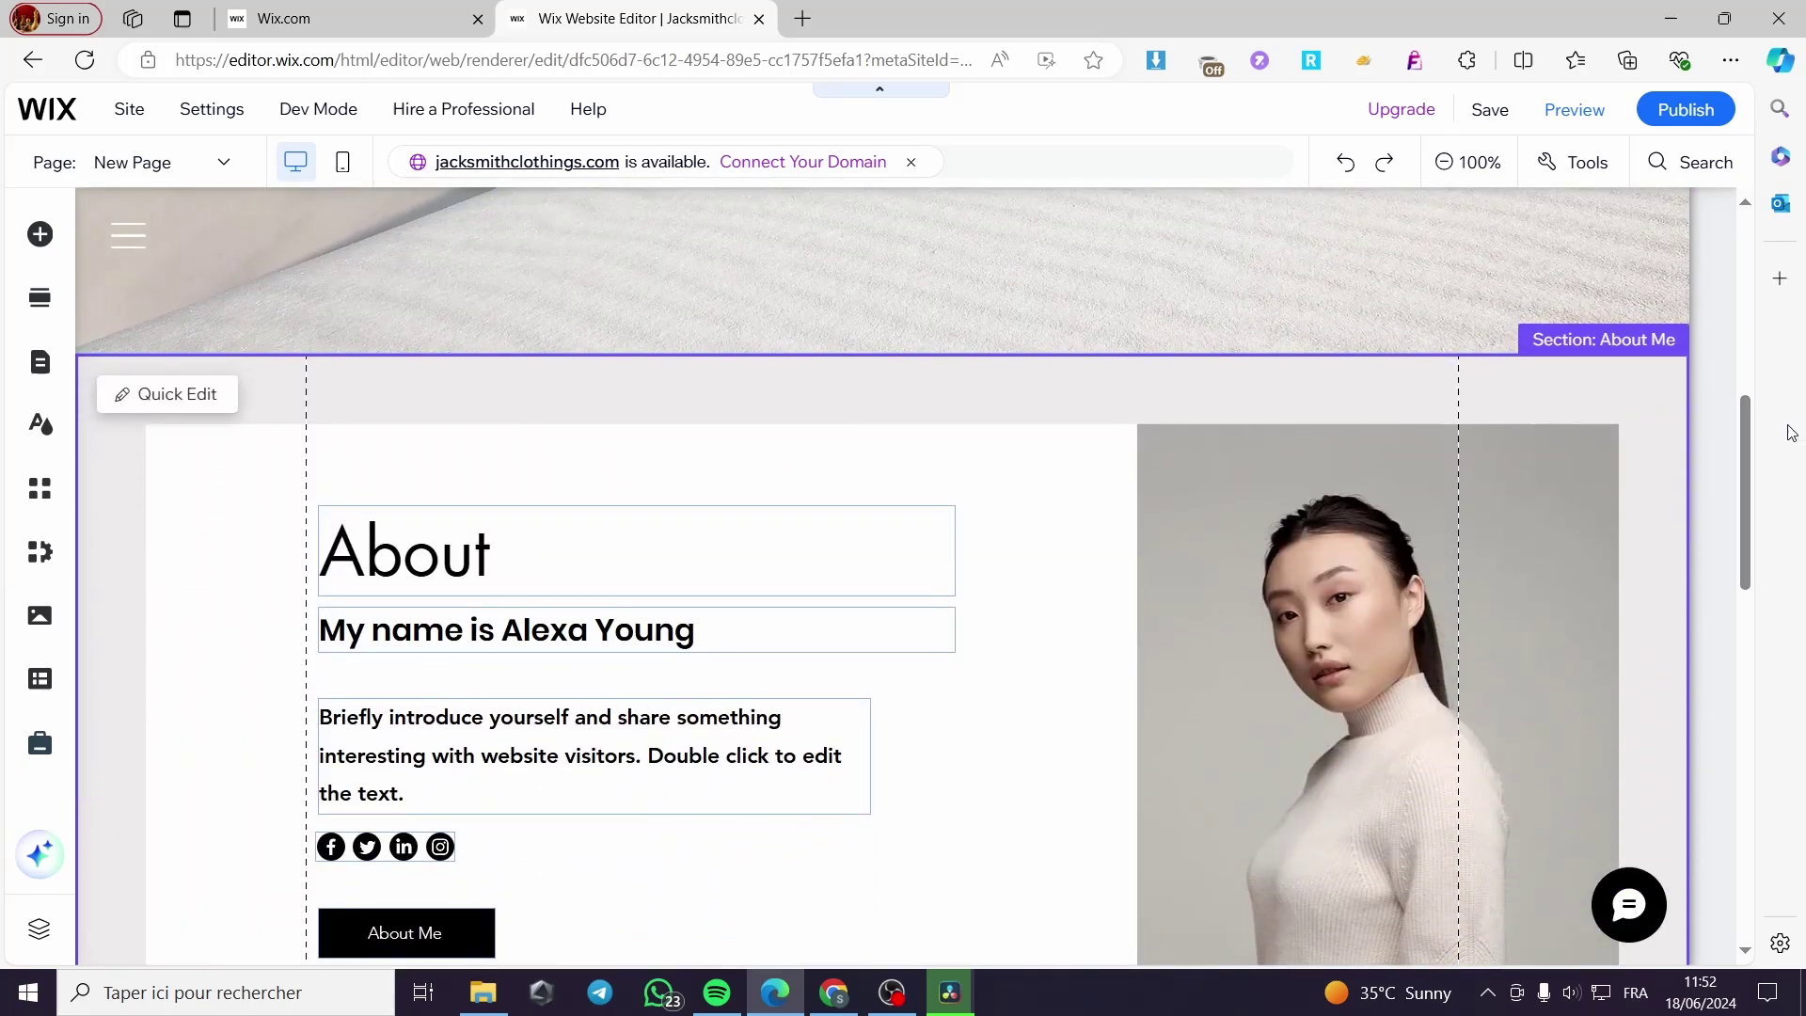
Step: Change the About section's heading text from 'About' to 'Who are we'
{"action": "left_click", "coordinate": [588, 568]}
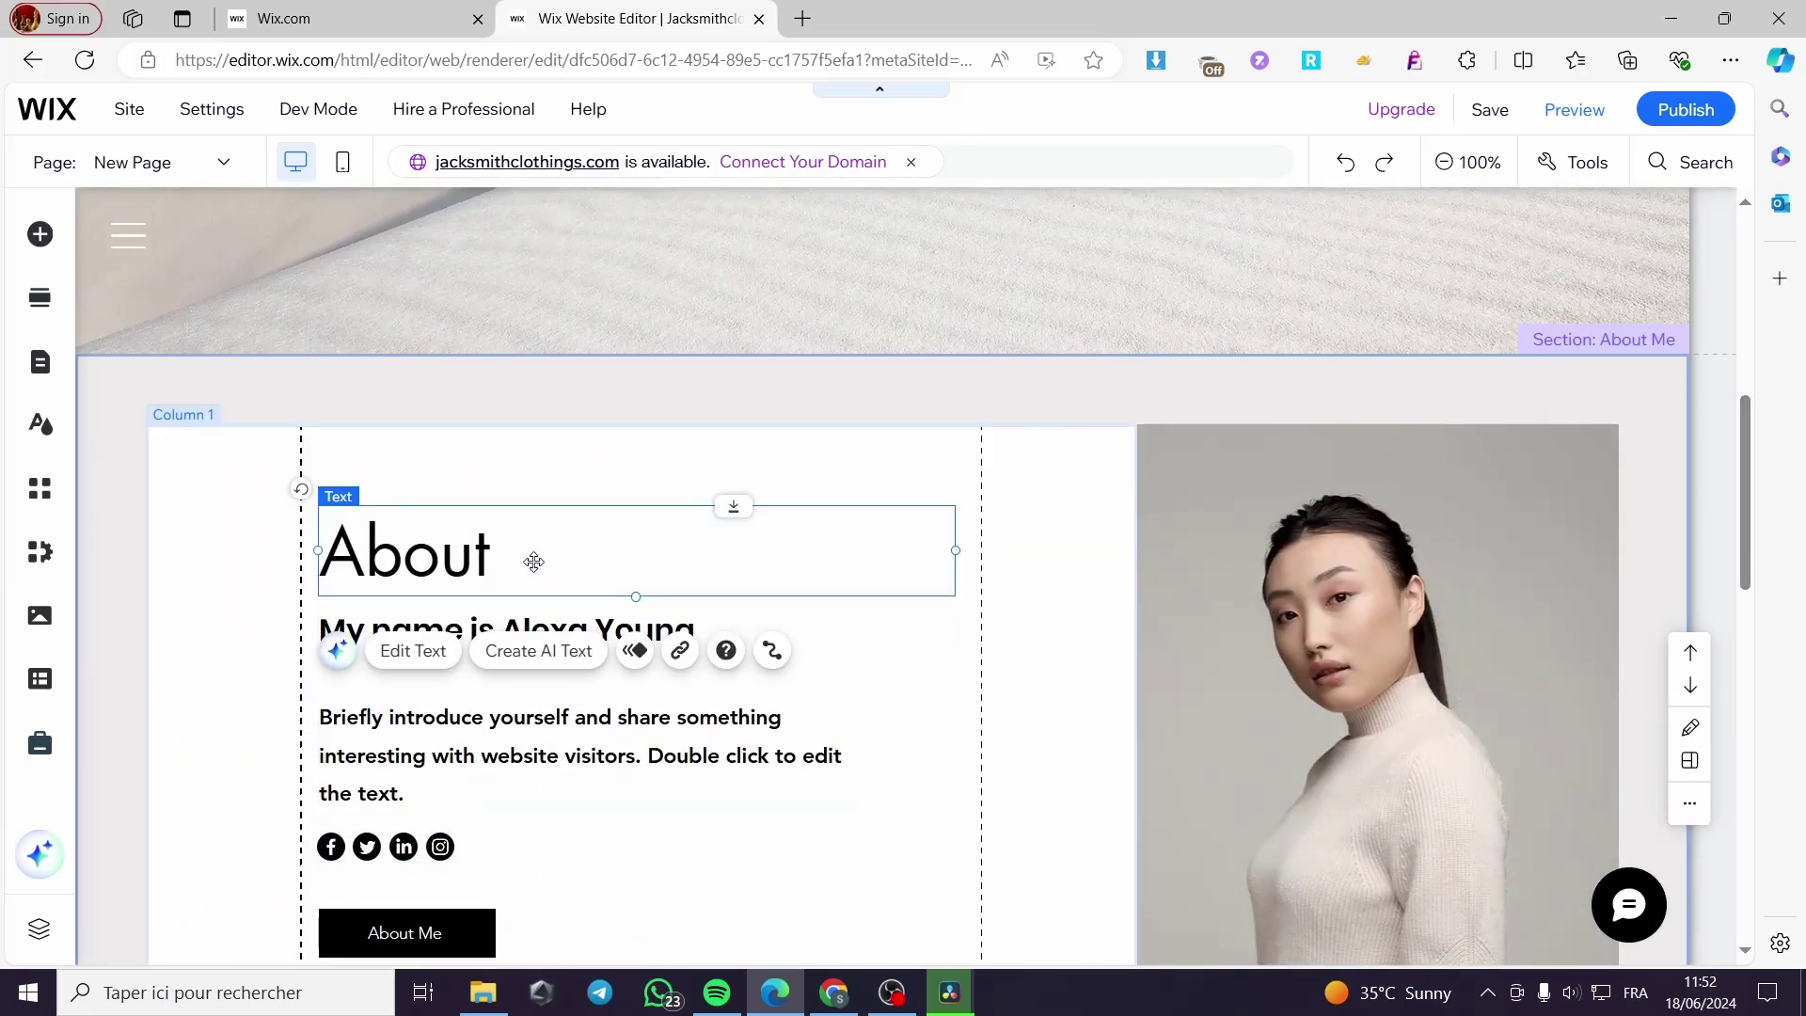
{"action": "double_click", "coordinate": [461, 555]}
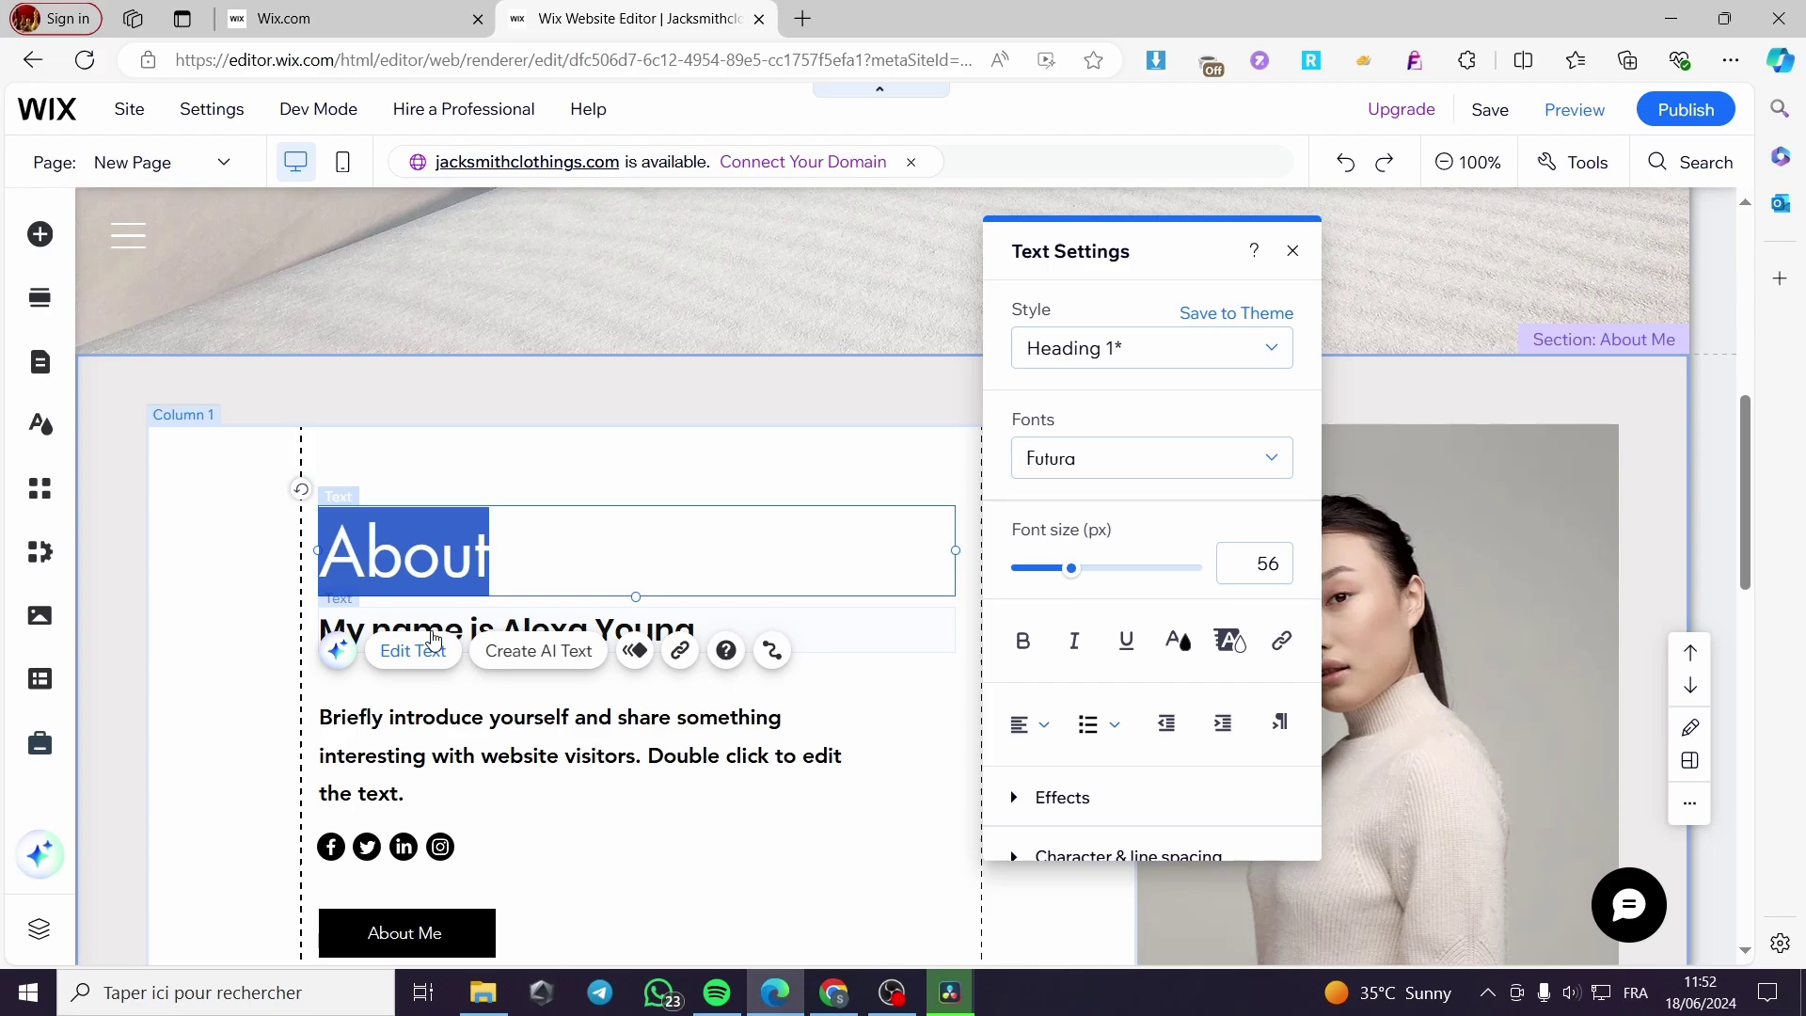
{"action": "type", "text": "A"}
{"action": "key", "text": "BackSpace"}
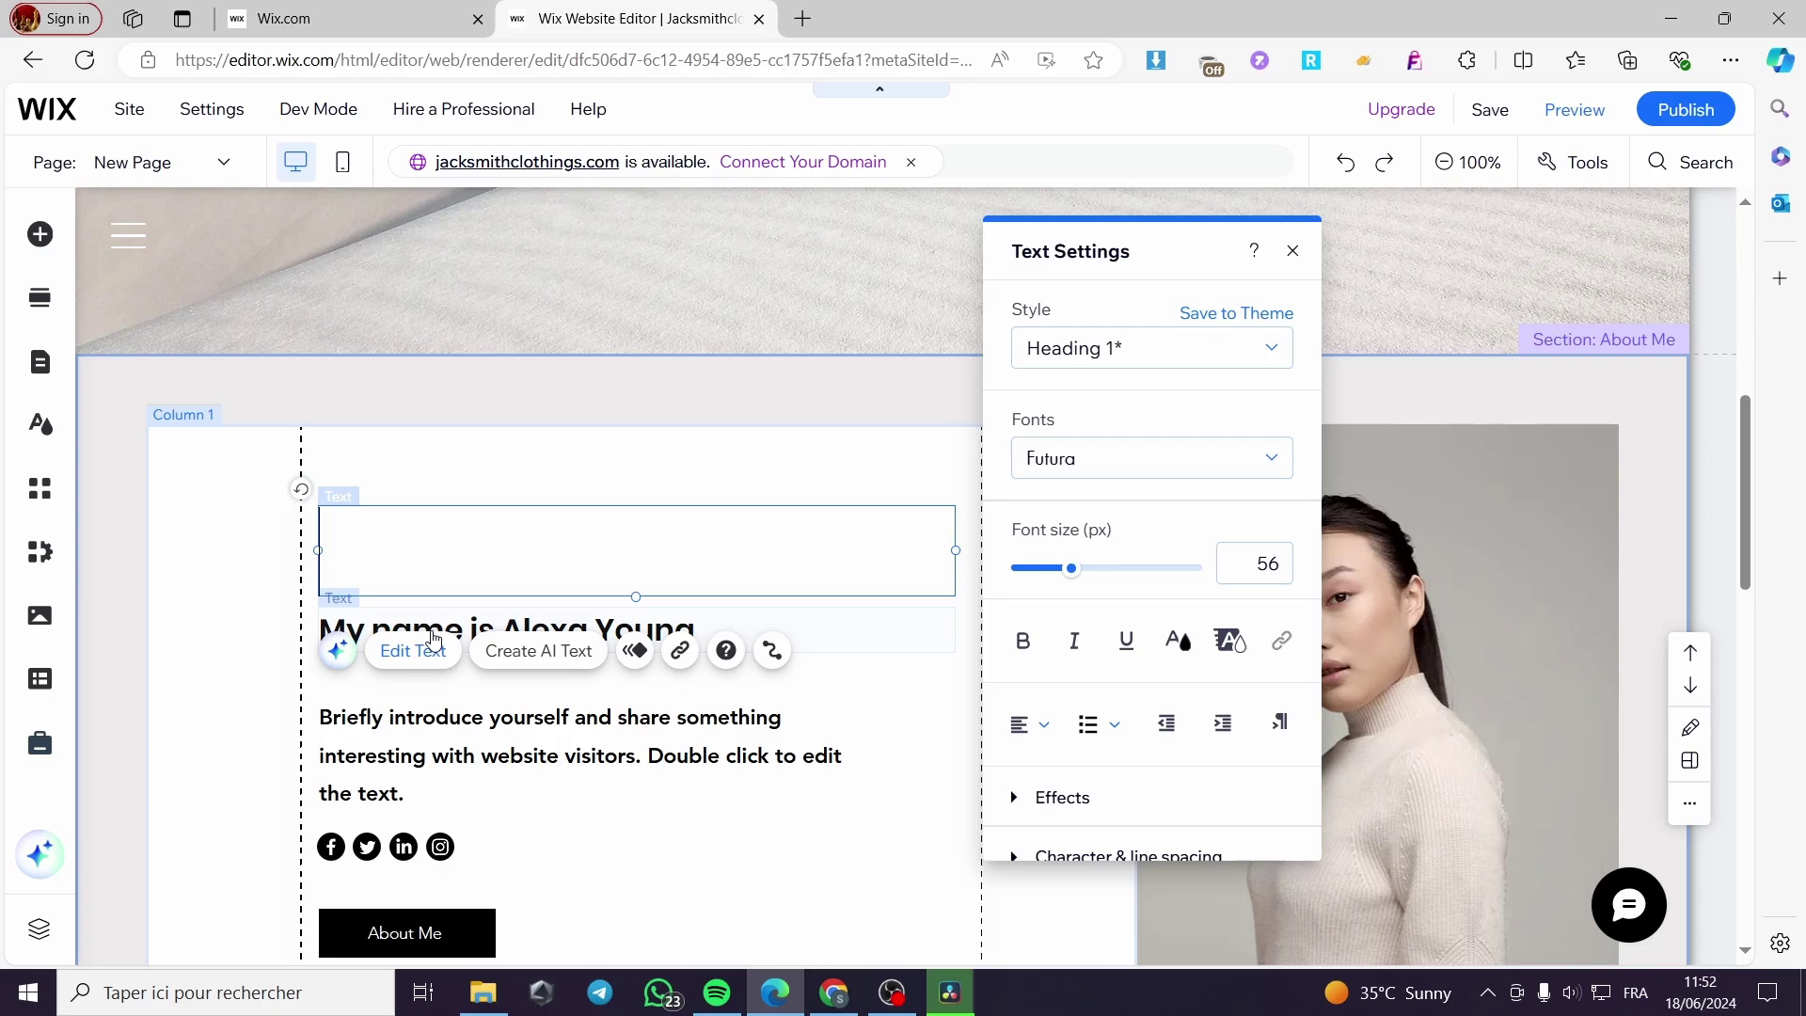
{"action": "type", "text": "Who are we"}
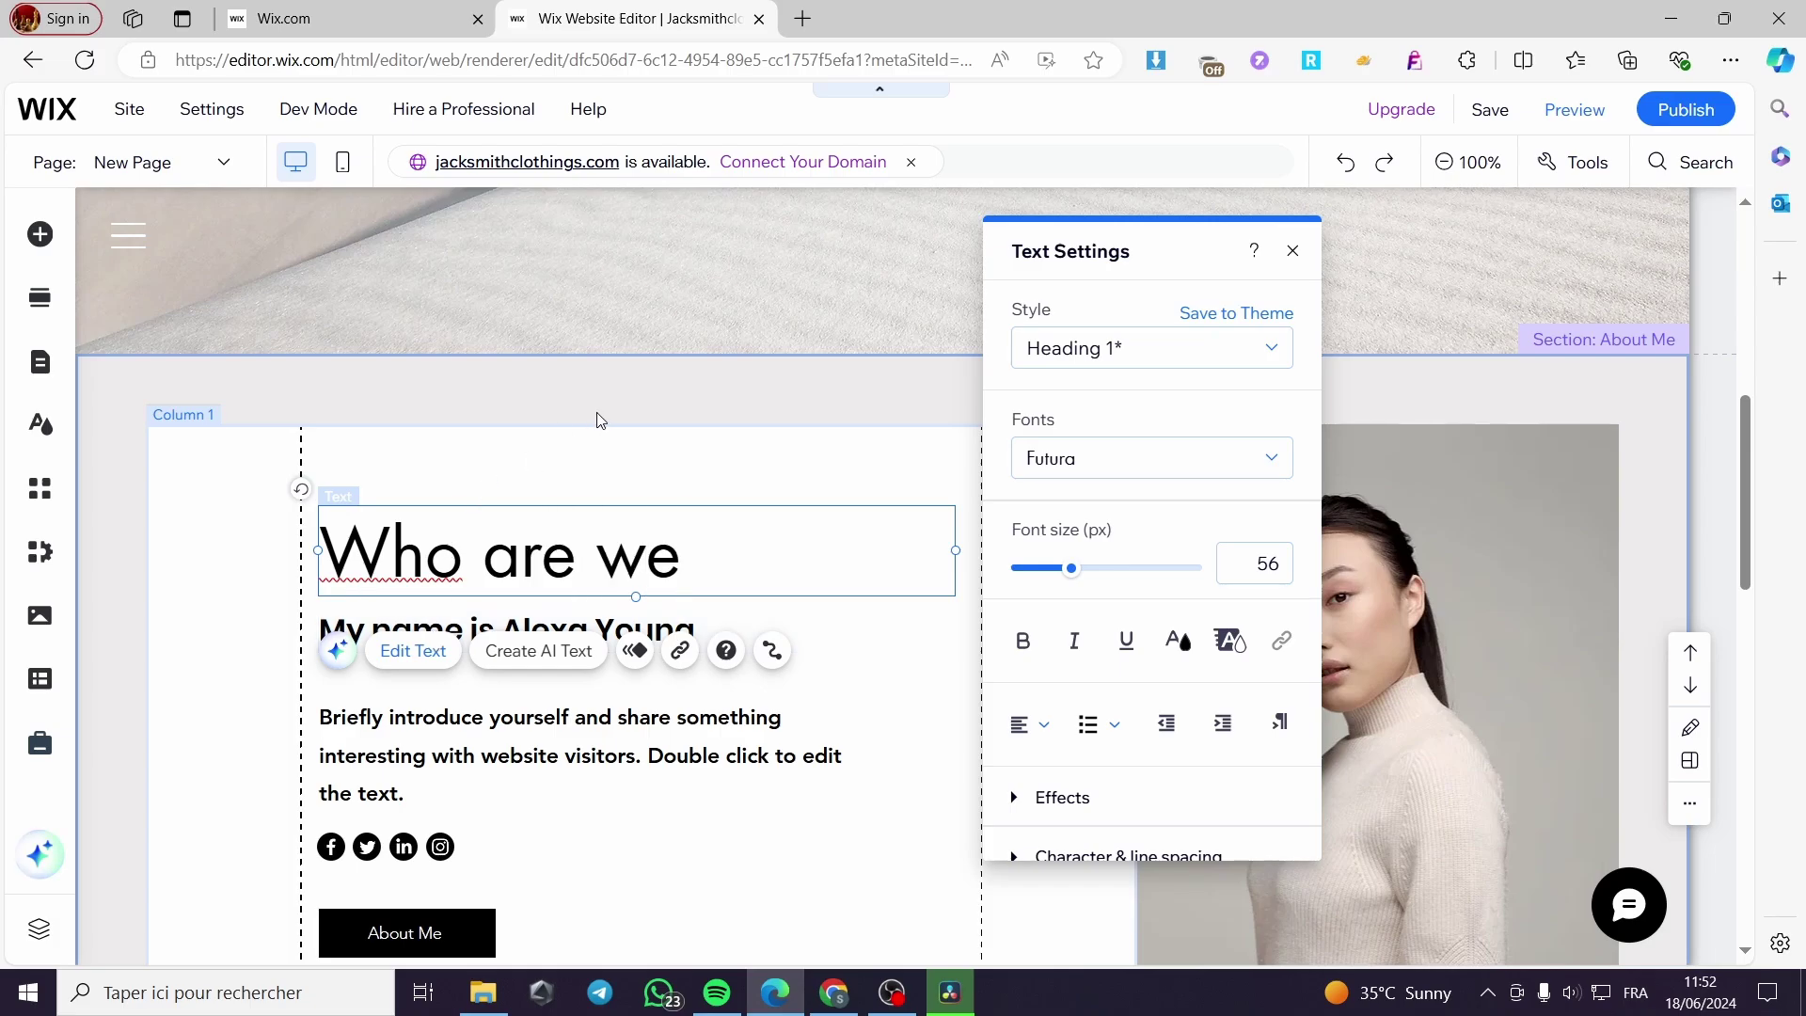
{"action": "left_click", "coordinate": [625, 452]}
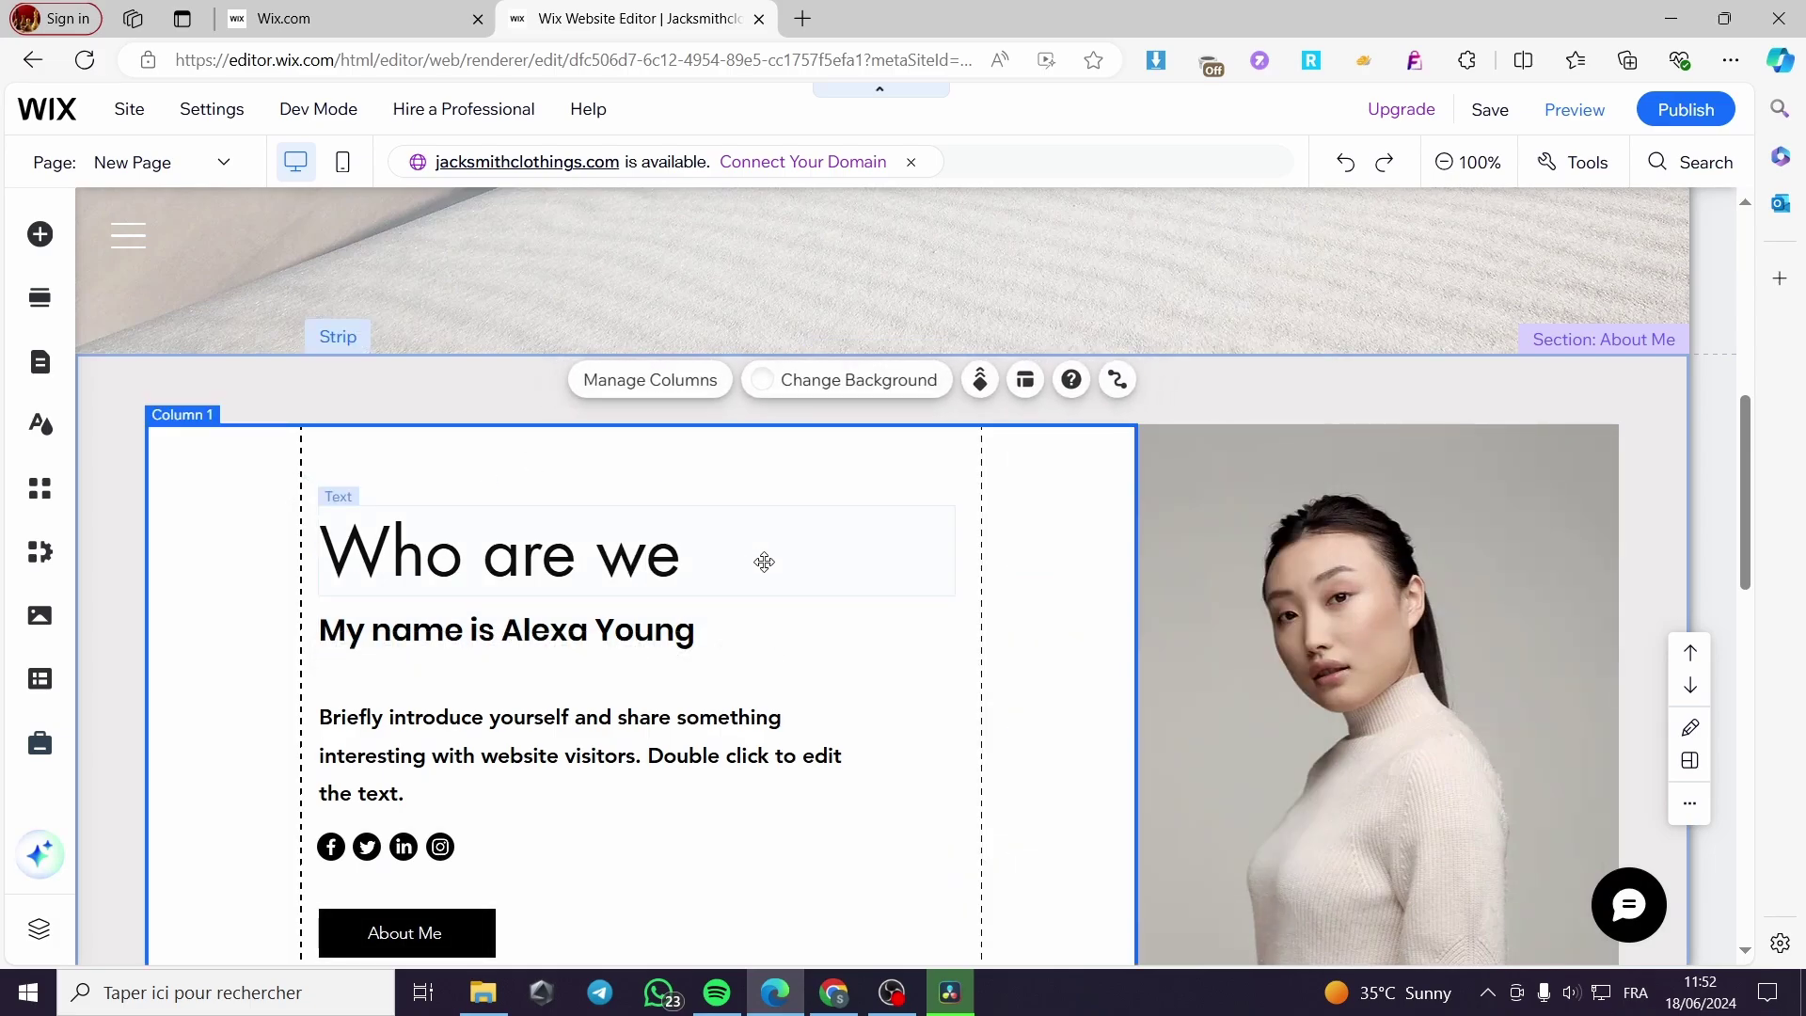
Step: Select the subtitle line and then the social media links row in the About section
{"action": "left_click", "coordinate": [683, 632]}
{"action": "scroll", "coordinate": [751, 644], "scroll_direction": "down", "scroll_amount": 3}
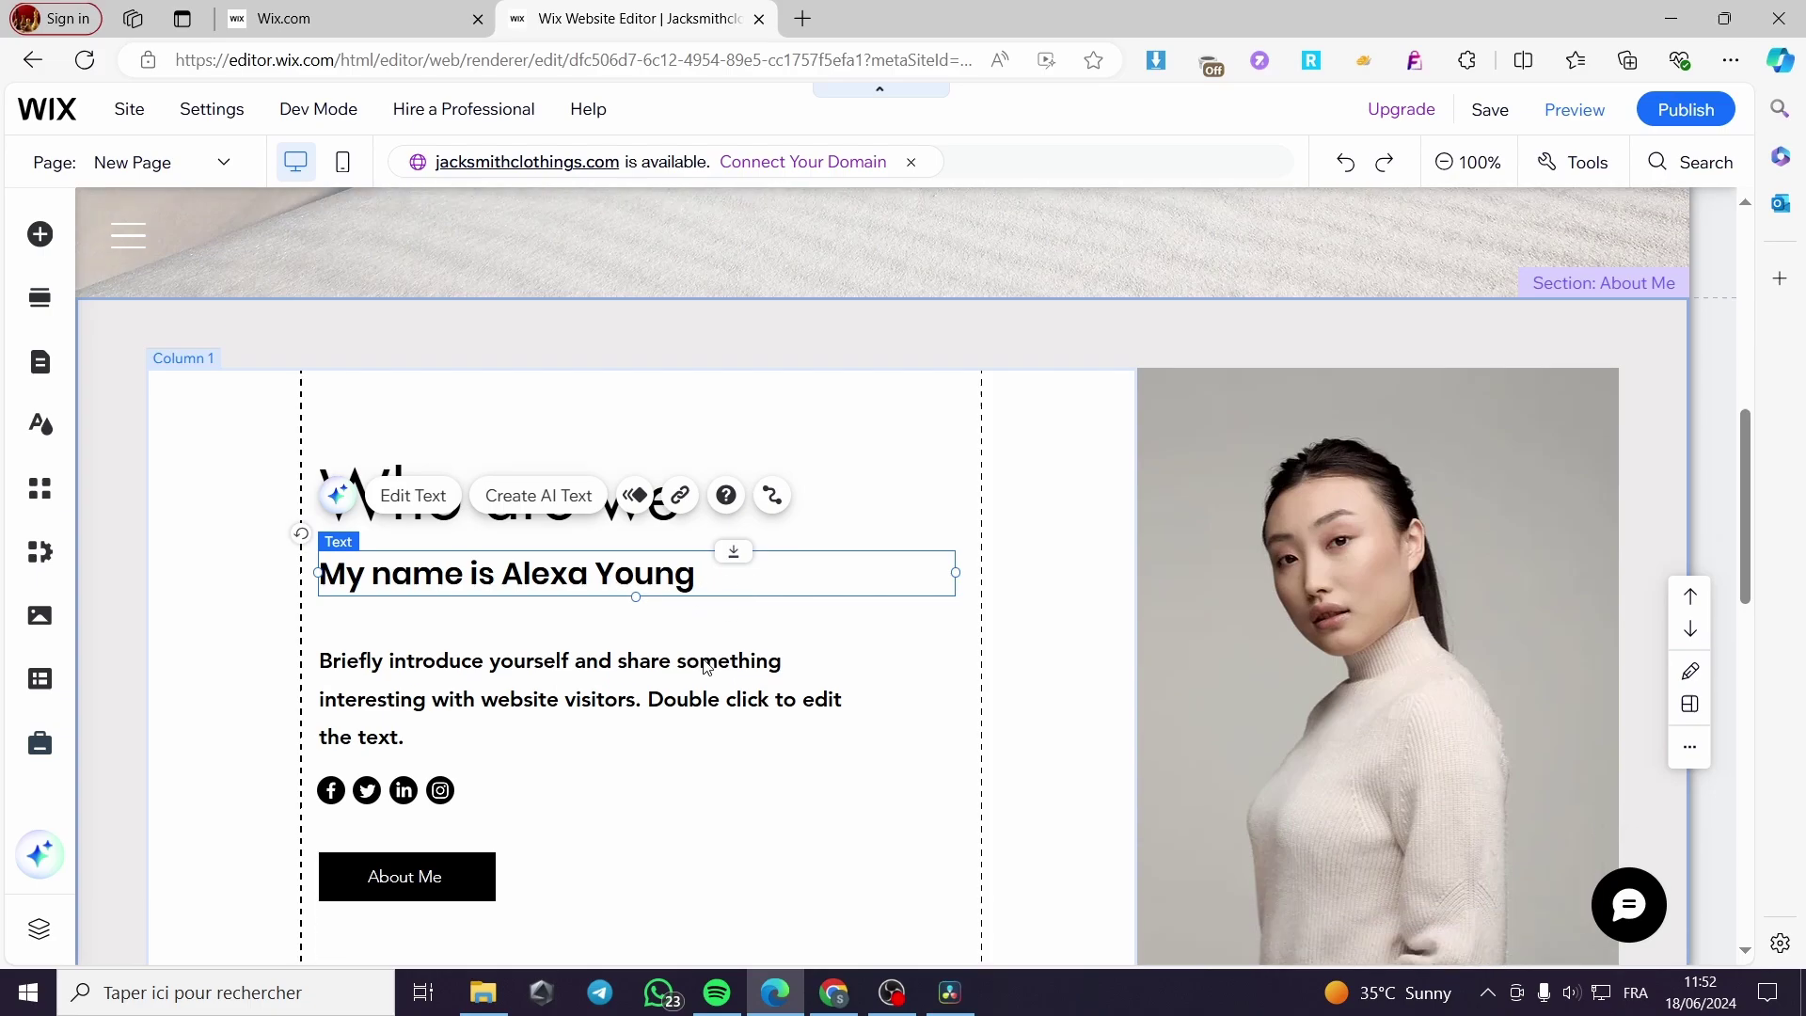
{"action": "left_click", "coordinate": [366, 612]}
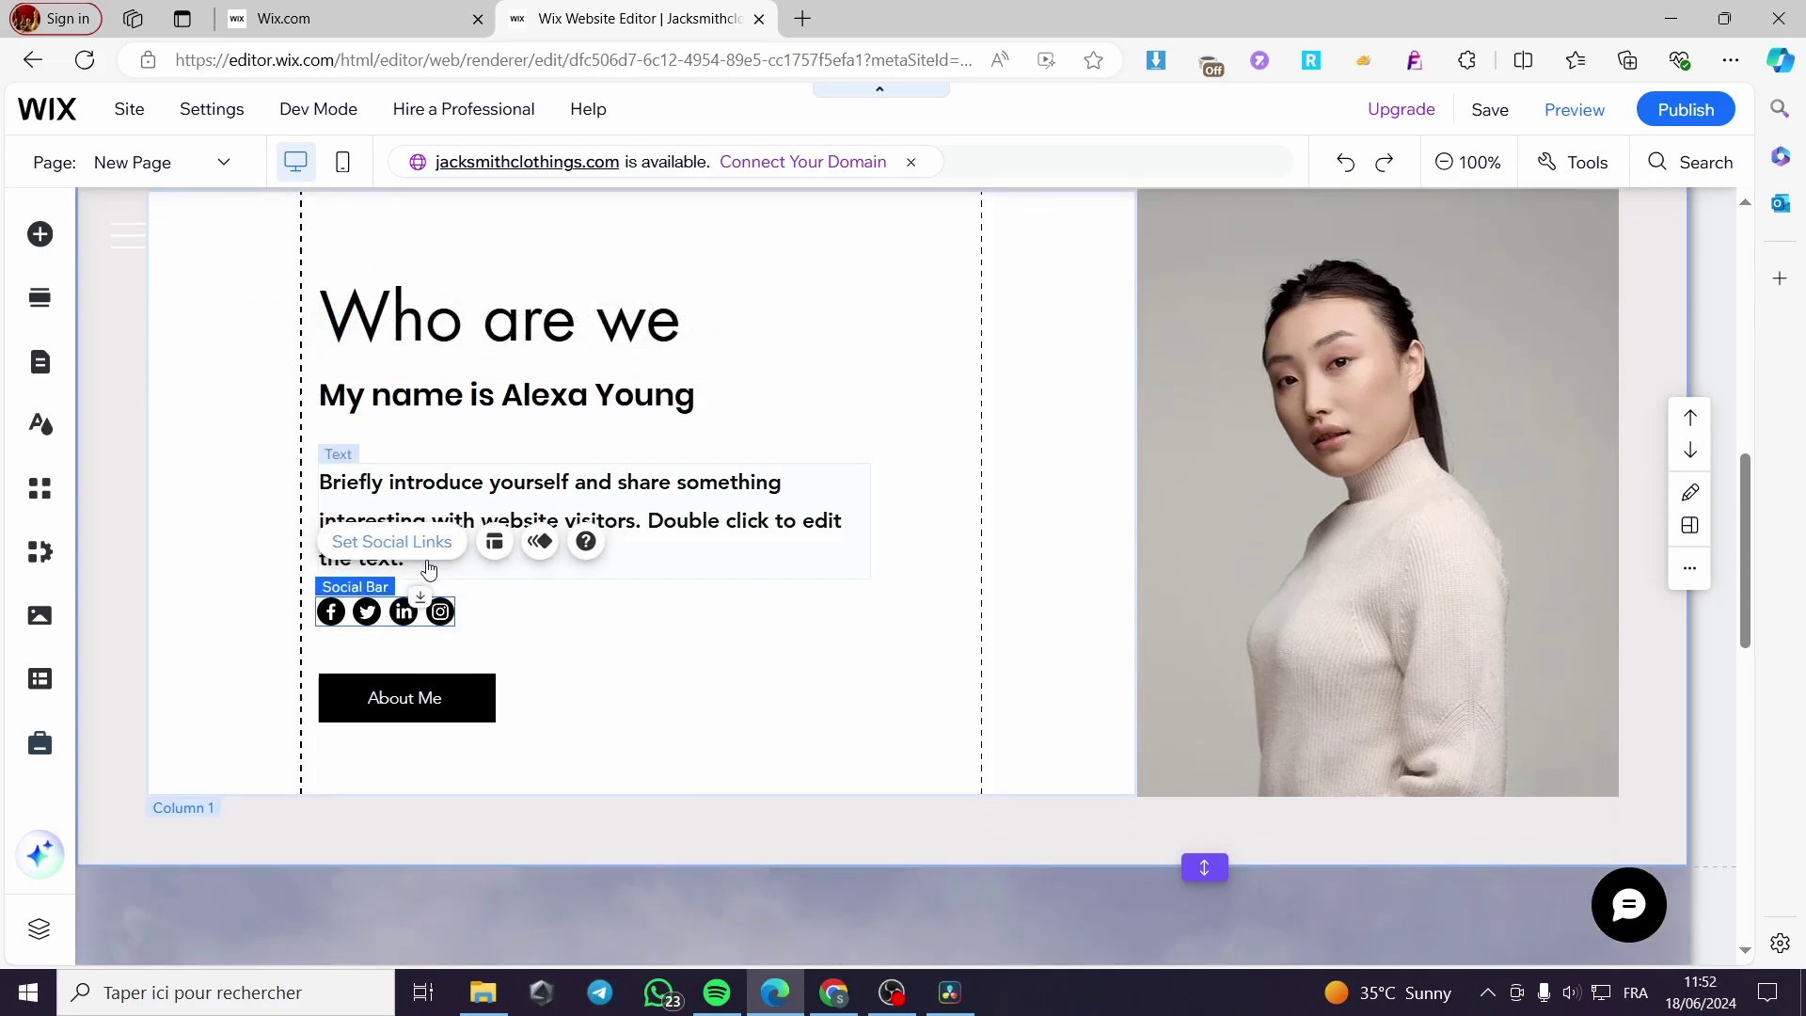
Step: Place the Our Signature Aesthetic gallery template from the Gallery category below the About section
{"action": "left_click", "coordinate": [38, 303]}
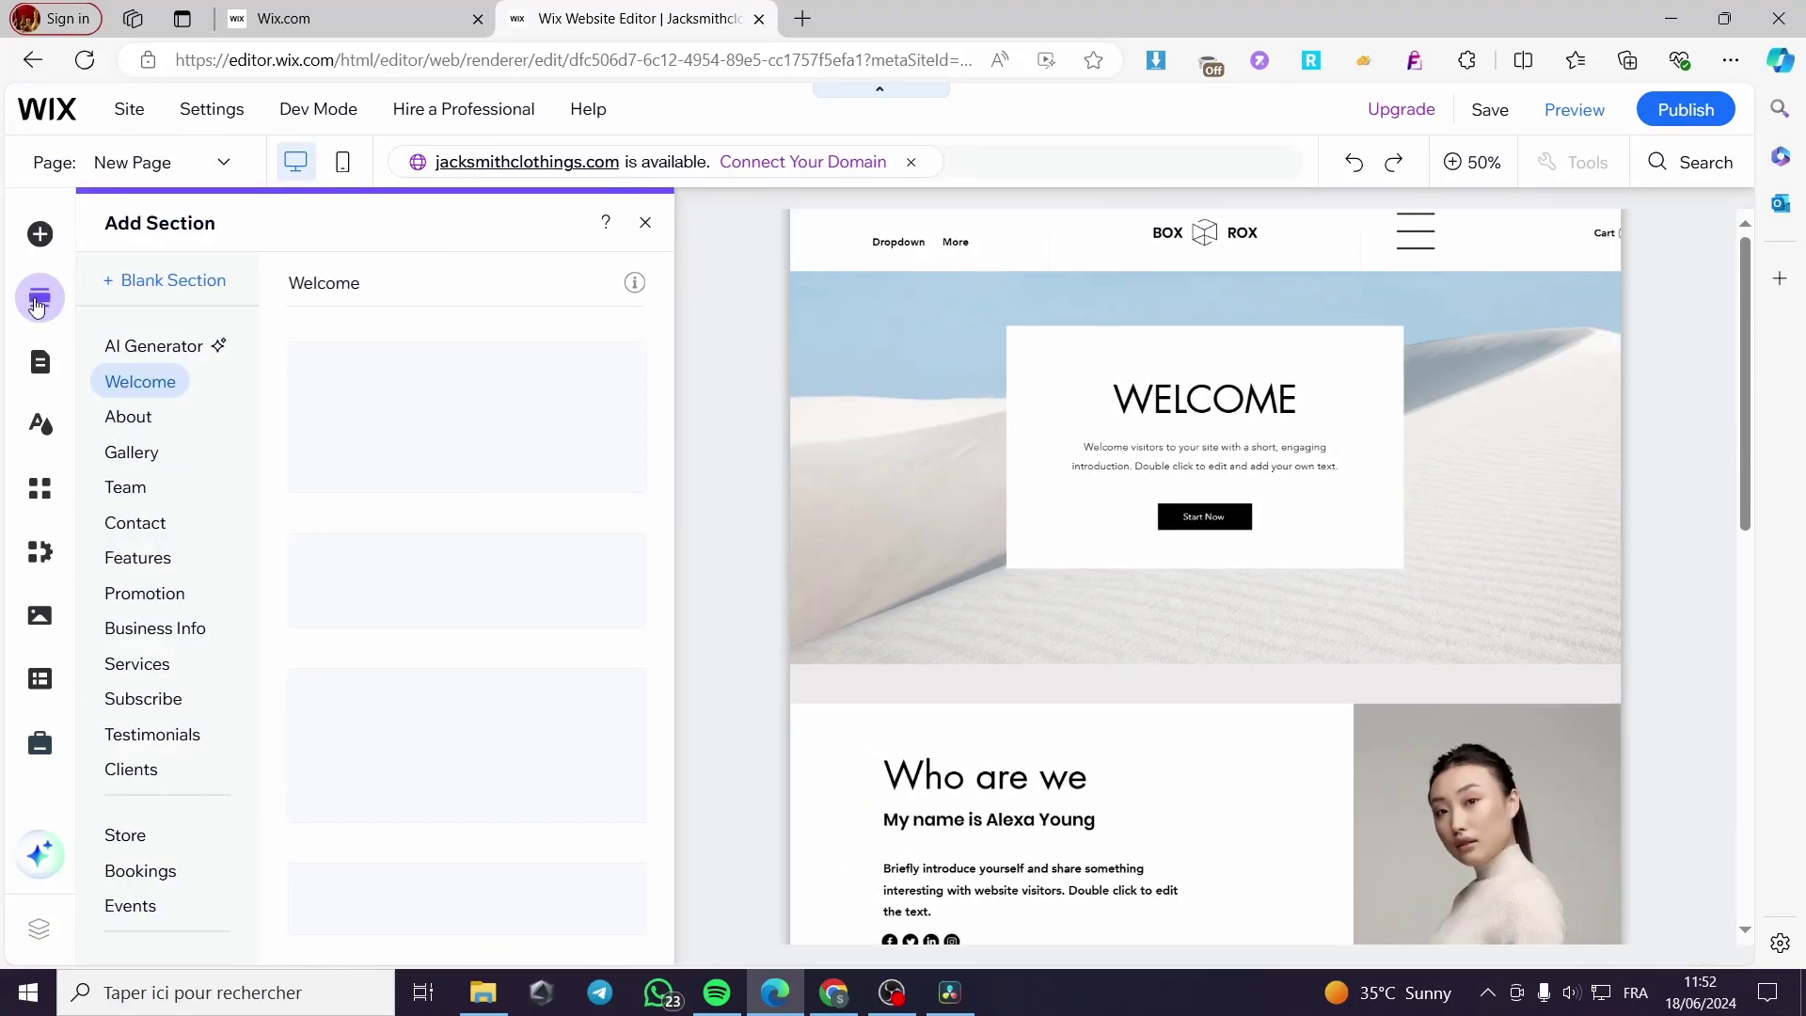
{"action": "left_click", "coordinate": [141, 453]}
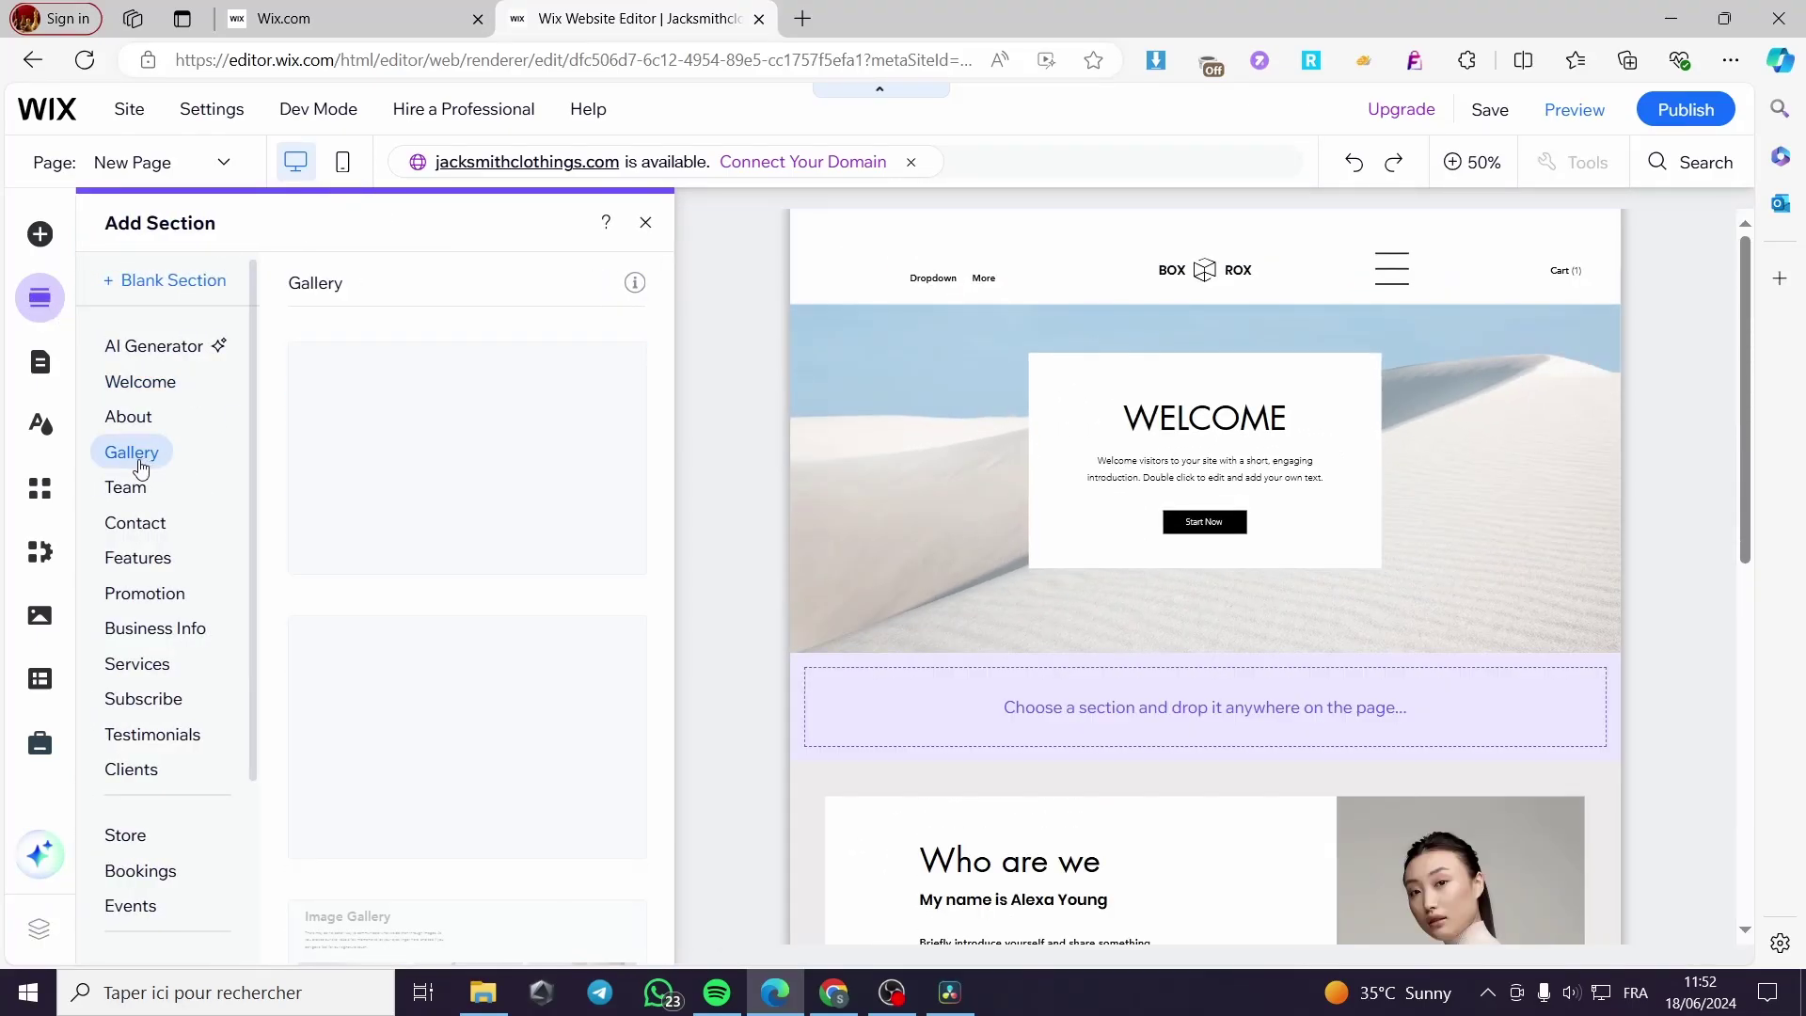
{"action": "scroll", "coordinate": [1245, 578], "scroll_direction": "down", "scroll_amount": 1}
{"action": "scroll", "coordinate": [1246, 578], "scroll_direction": "down", "scroll_amount": 4}
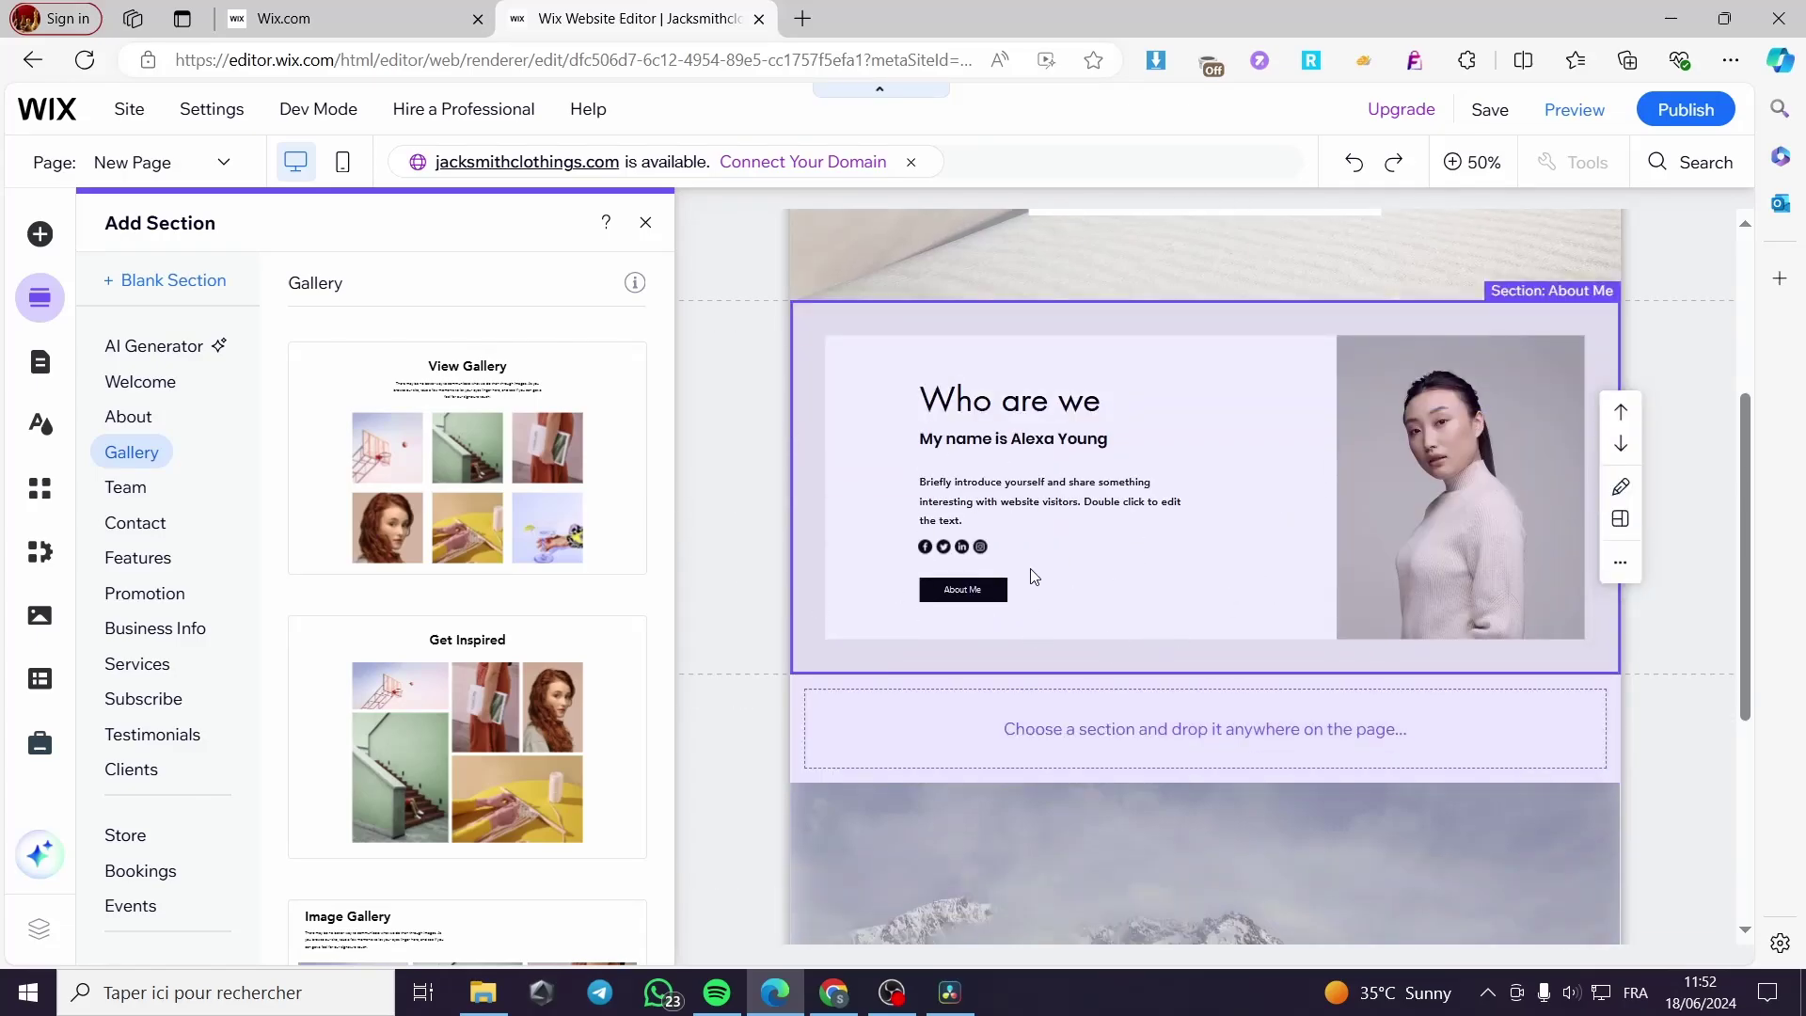
{"action": "scroll", "coordinate": [468, 602], "scroll_direction": "down", "scroll_amount": 4}
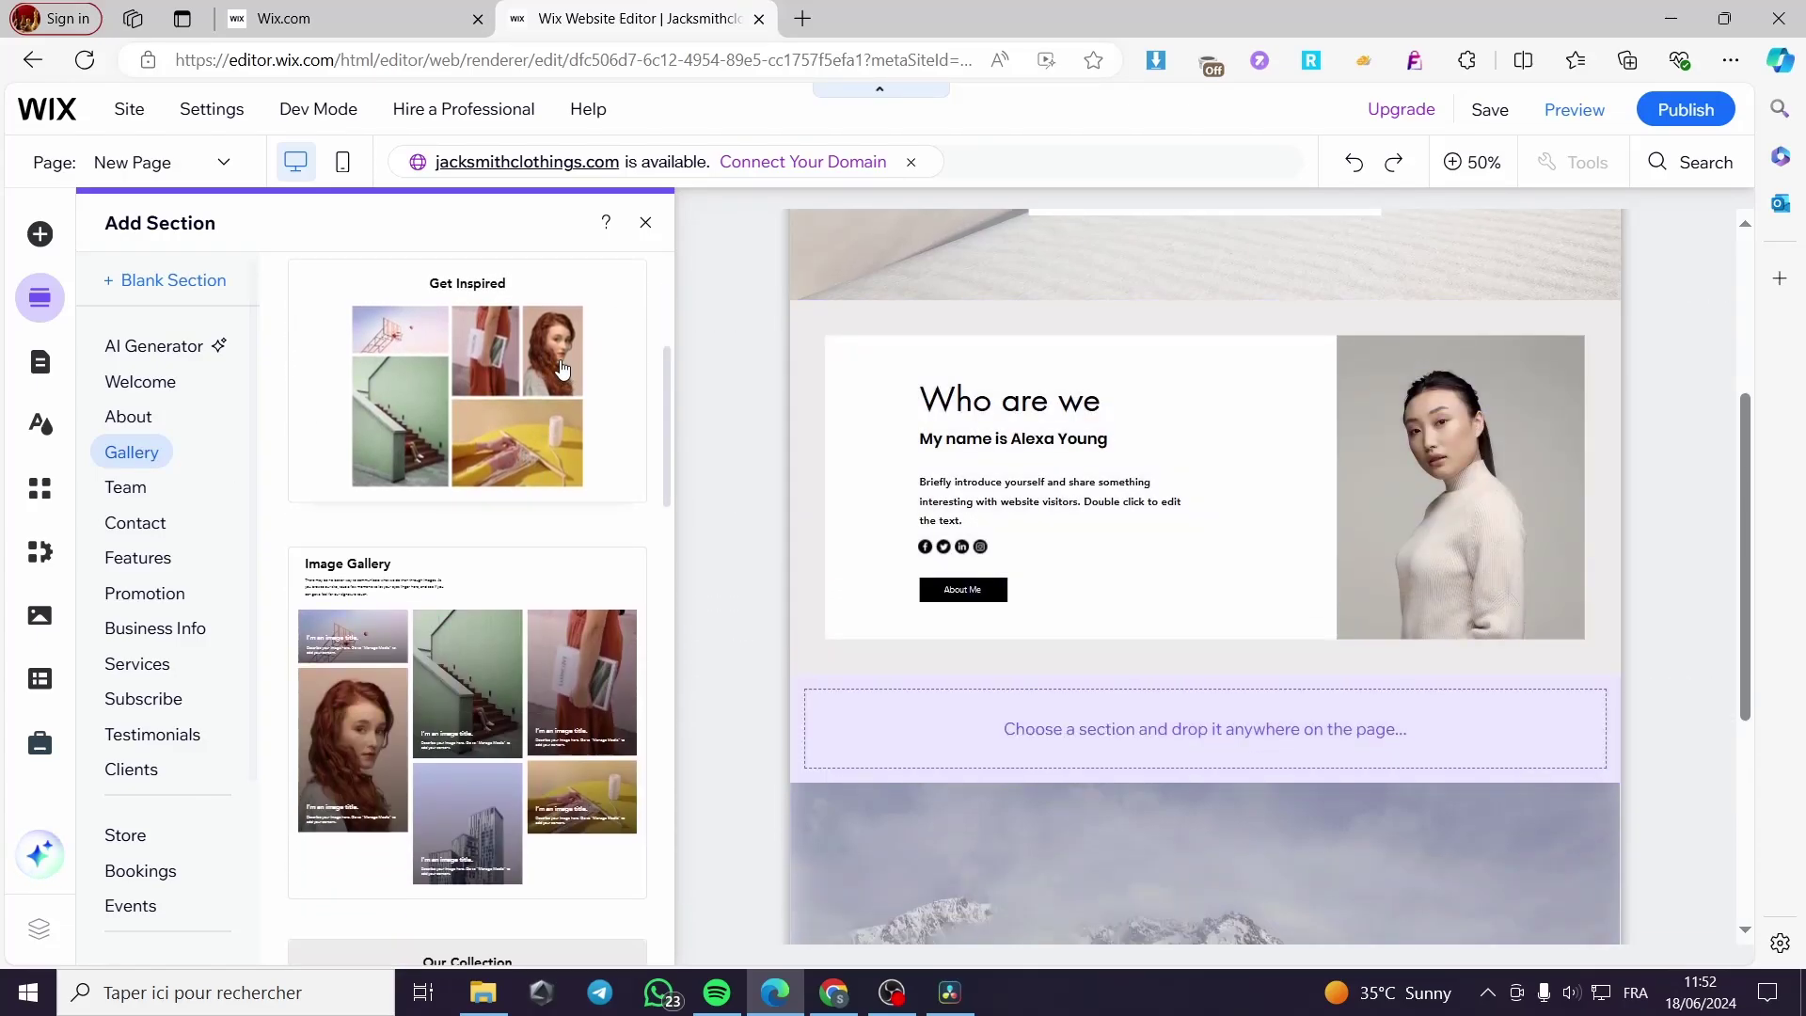
{"action": "scroll", "coordinate": [544, 442], "scroll_direction": "down", "scroll_amount": 10}
{"action": "scroll", "coordinate": [544, 444], "scroll_direction": "up", "scroll_amount": 8}
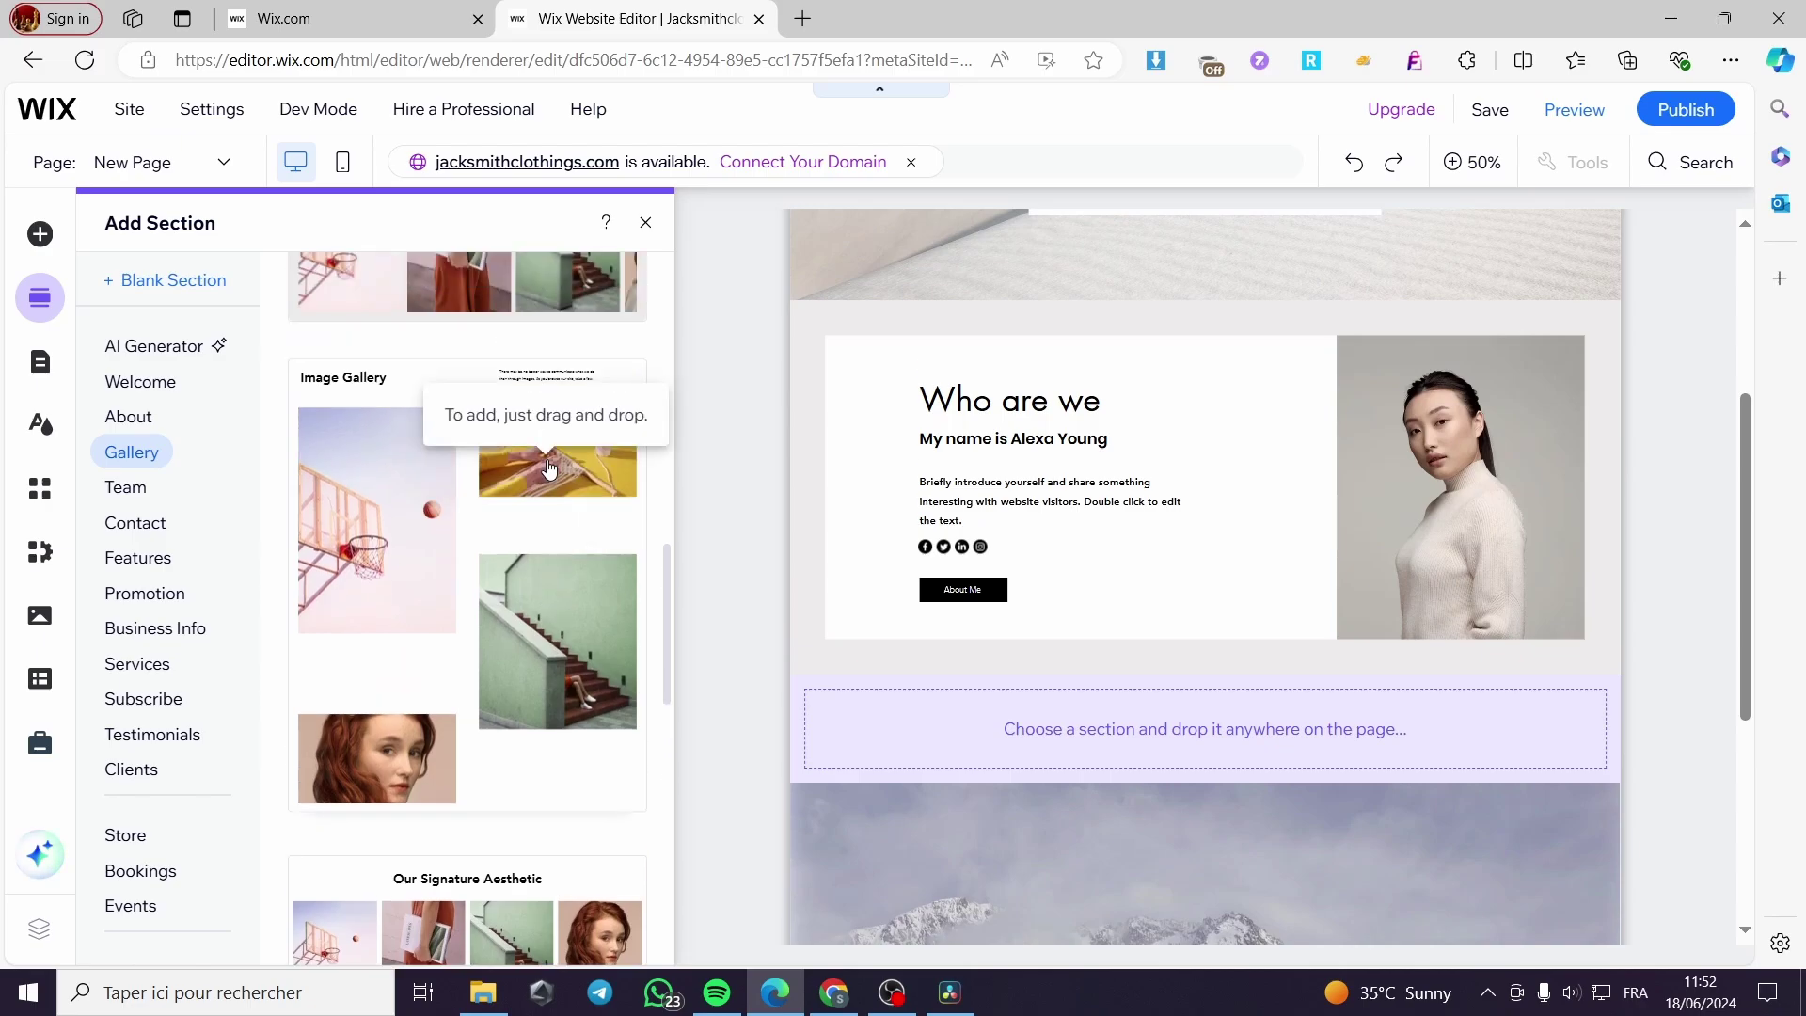
{"action": "scroll", "coordinate": [545, 452], "scroll_direction": "down", "scroll_amount": 6}
{"action": "scroll", "coordinate": [544, 456], "scroll_direction": "down", "scroll_amount": 6}
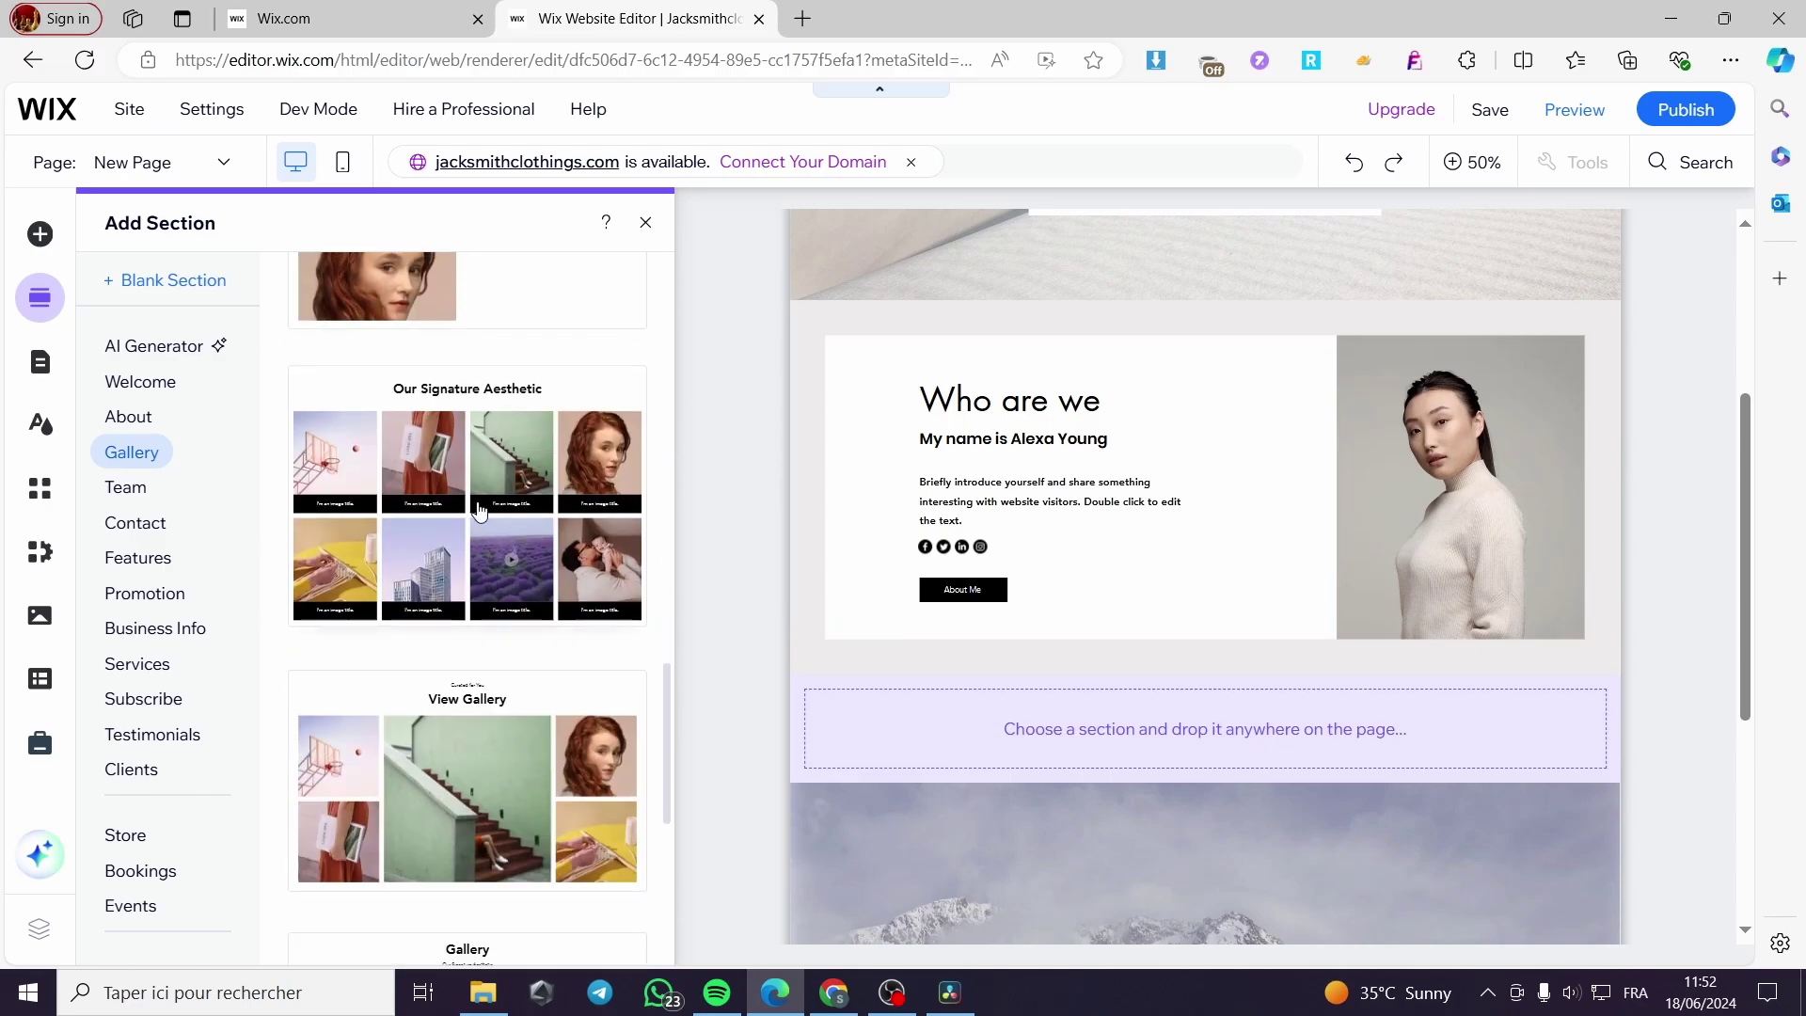
{"action": "mouse_move", "coordinate": [478, 511]}
{"action": "left_mouse_down"}
{"action": "mouse_move", "coordinate": [633, 520]}
{"action": "mouse_move", "coordinate": [1116, 713]}
{"action": "left_mouse_up"}
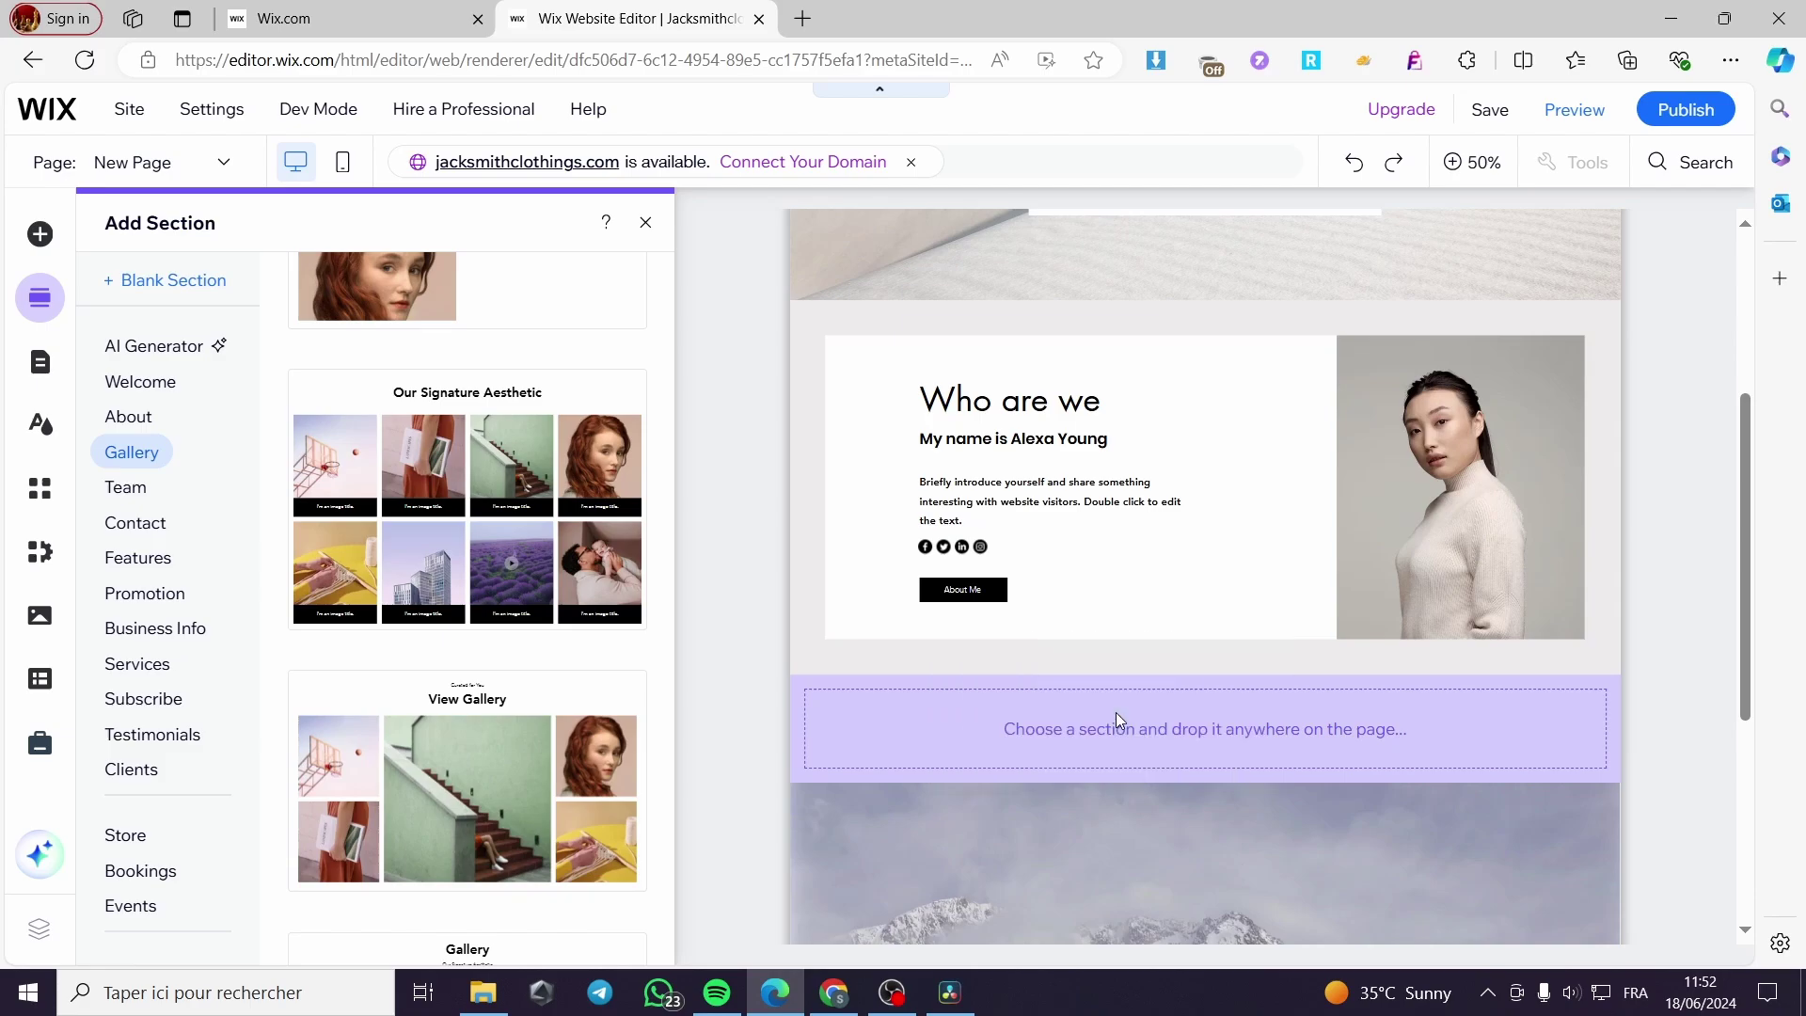
{"action": "scroll", "coordinate": [1046, 552], "scroll_direction": "down", "scroll_amount": 5}
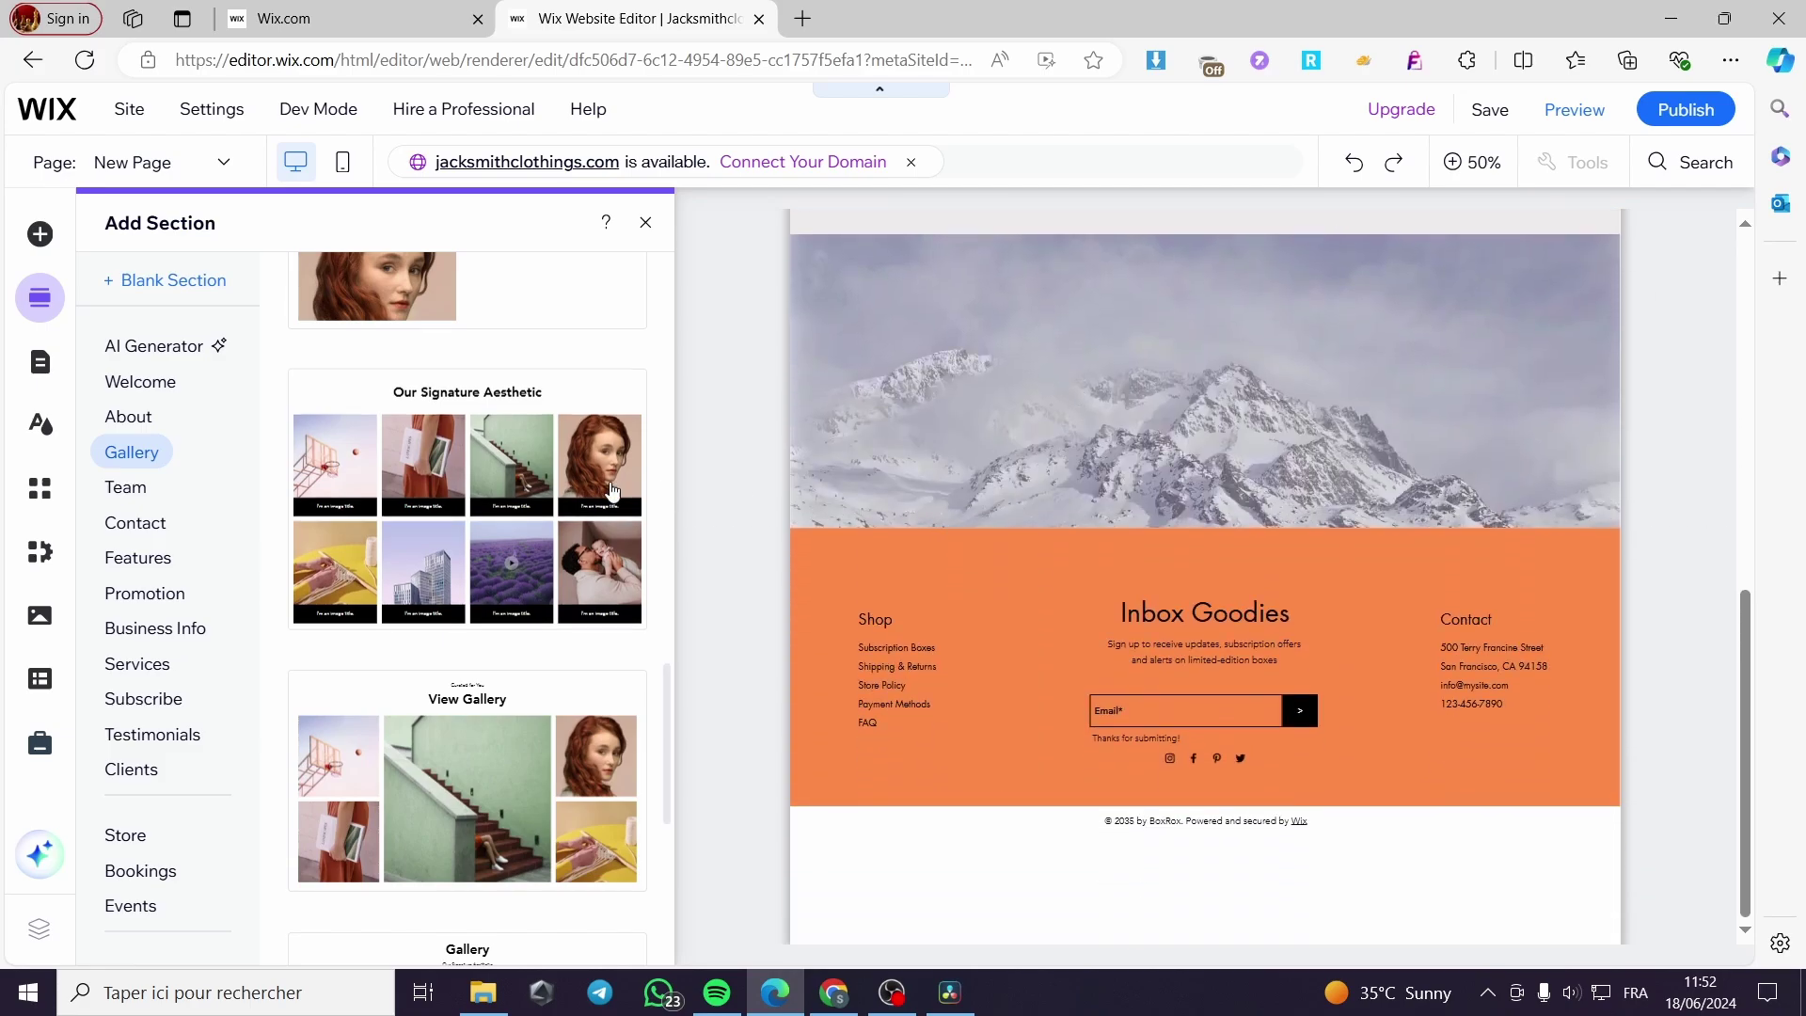
{"action": "scroll", "coordinate": [1076, 517], "scroll_direction": "up", "scroll_amount": 4}
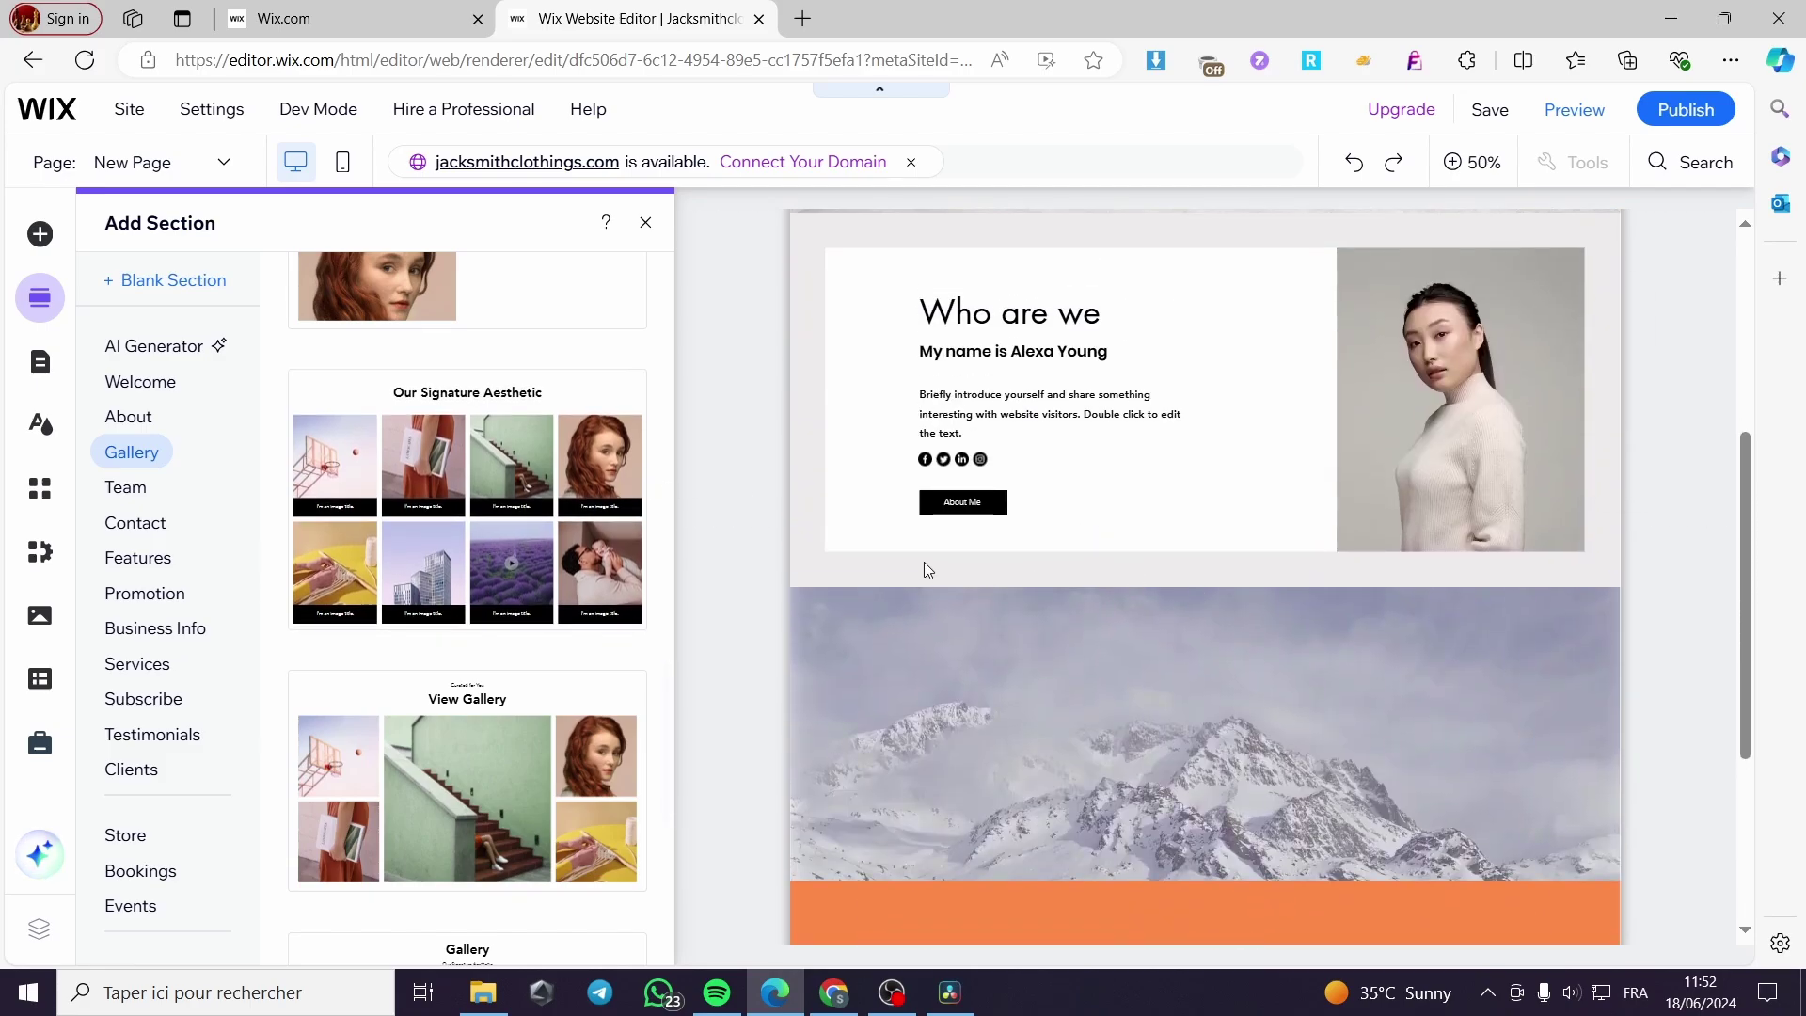
{"action": "scroll", "coordinate": [1276, 630], "scroll_direction": "up", "scroll_amount": 5}
{"action": "scroll", "coordinate": [1236, 589], "scroll_direction": "down", "scroll_amount": 4}
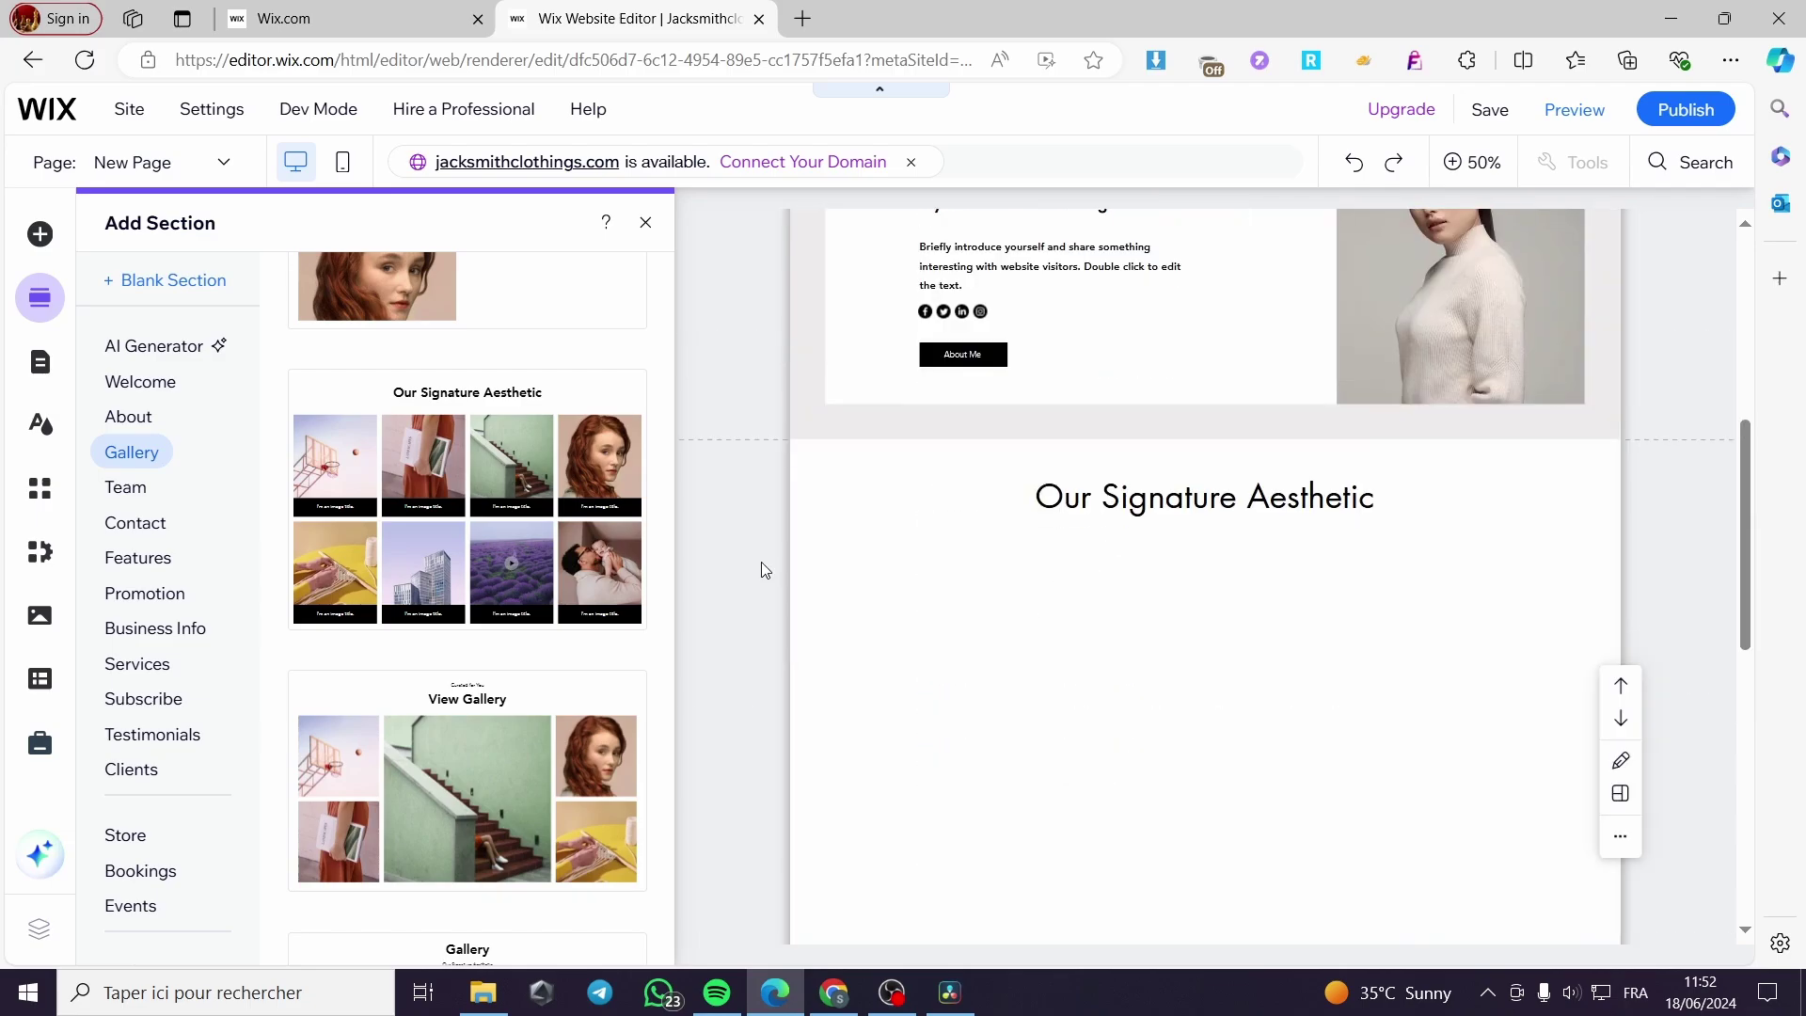
Step: Close the section library and scroll through the About strip and gallery section
{"action": "left_click", "coordinate": [760, 564]}
{"action": "scroll", "coordinate": [842, 526], "scroll_direction": "up", "scroll_amount": 2}
{"action": "scroll", "coordinate": [883, 555], "scroll_direction": "down", "scroll_amount": 10}
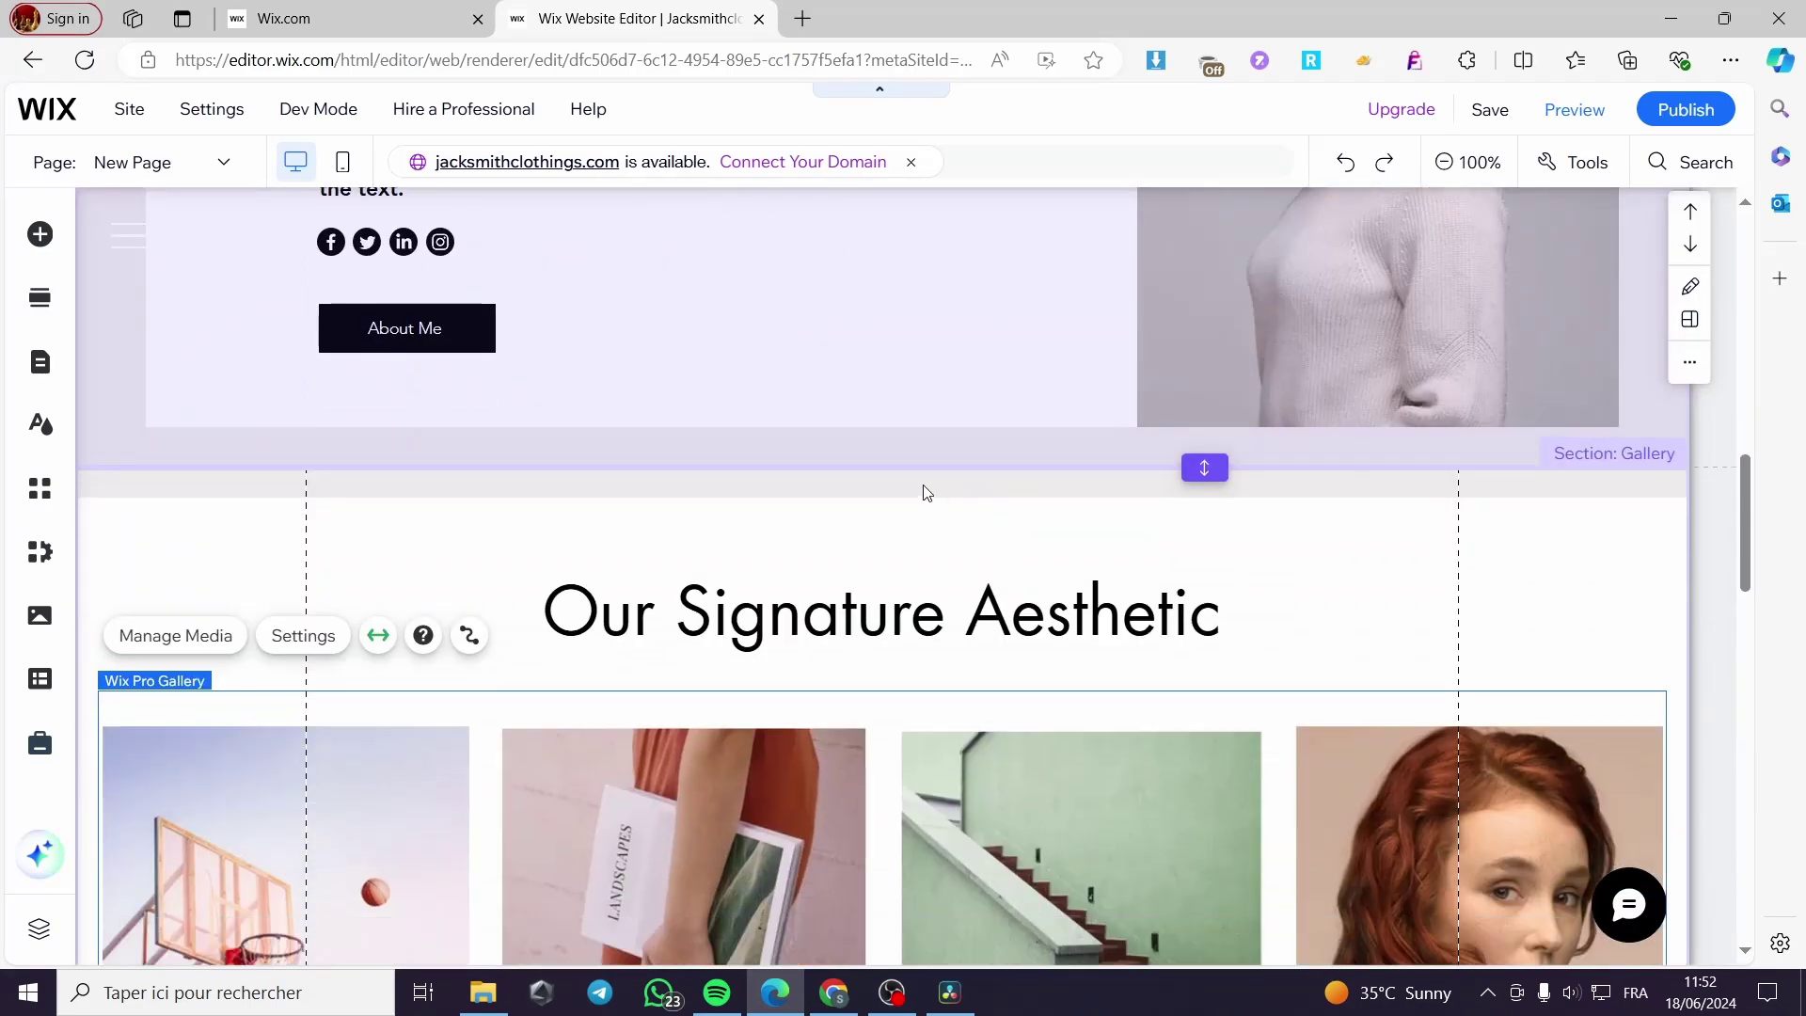
{"action": "scroll", "coordinate": [857, 471], "scroll_direction": "up", "scroll_amount": 10}
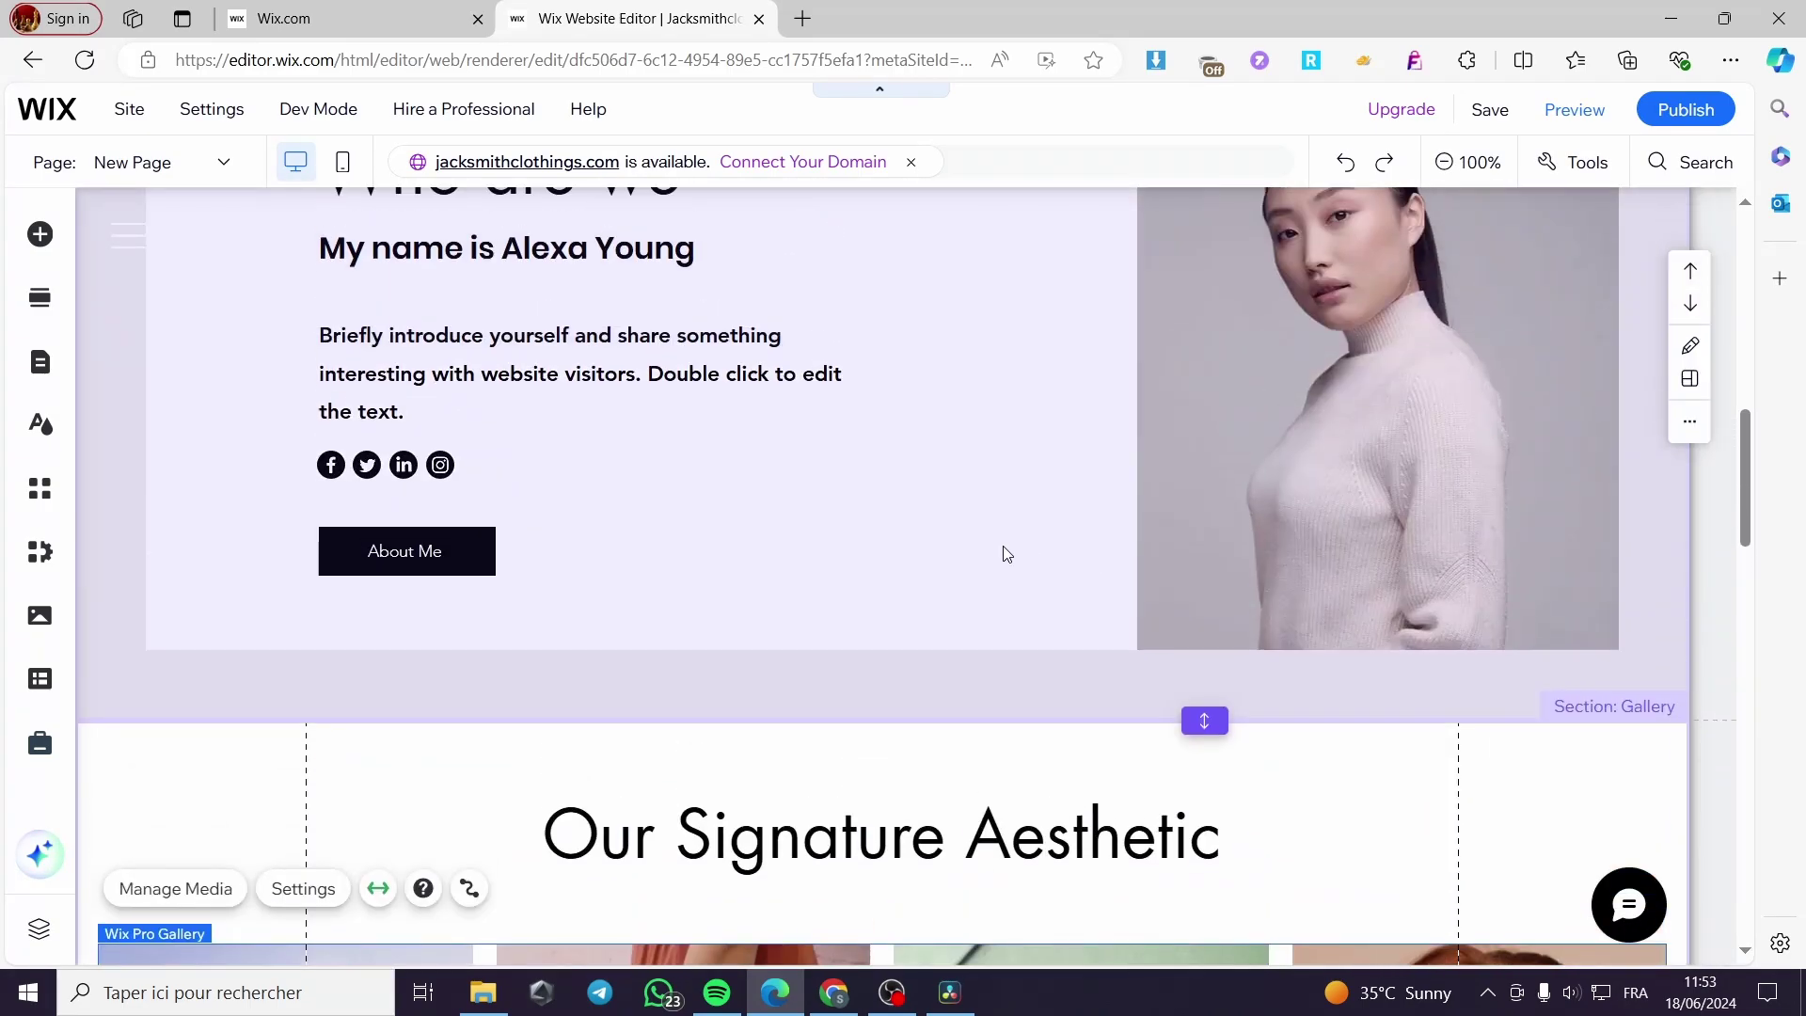
{"action": "scroll", "coordinate": [852, 524], "scroll_direction": "down", "scroll_amount": 8}
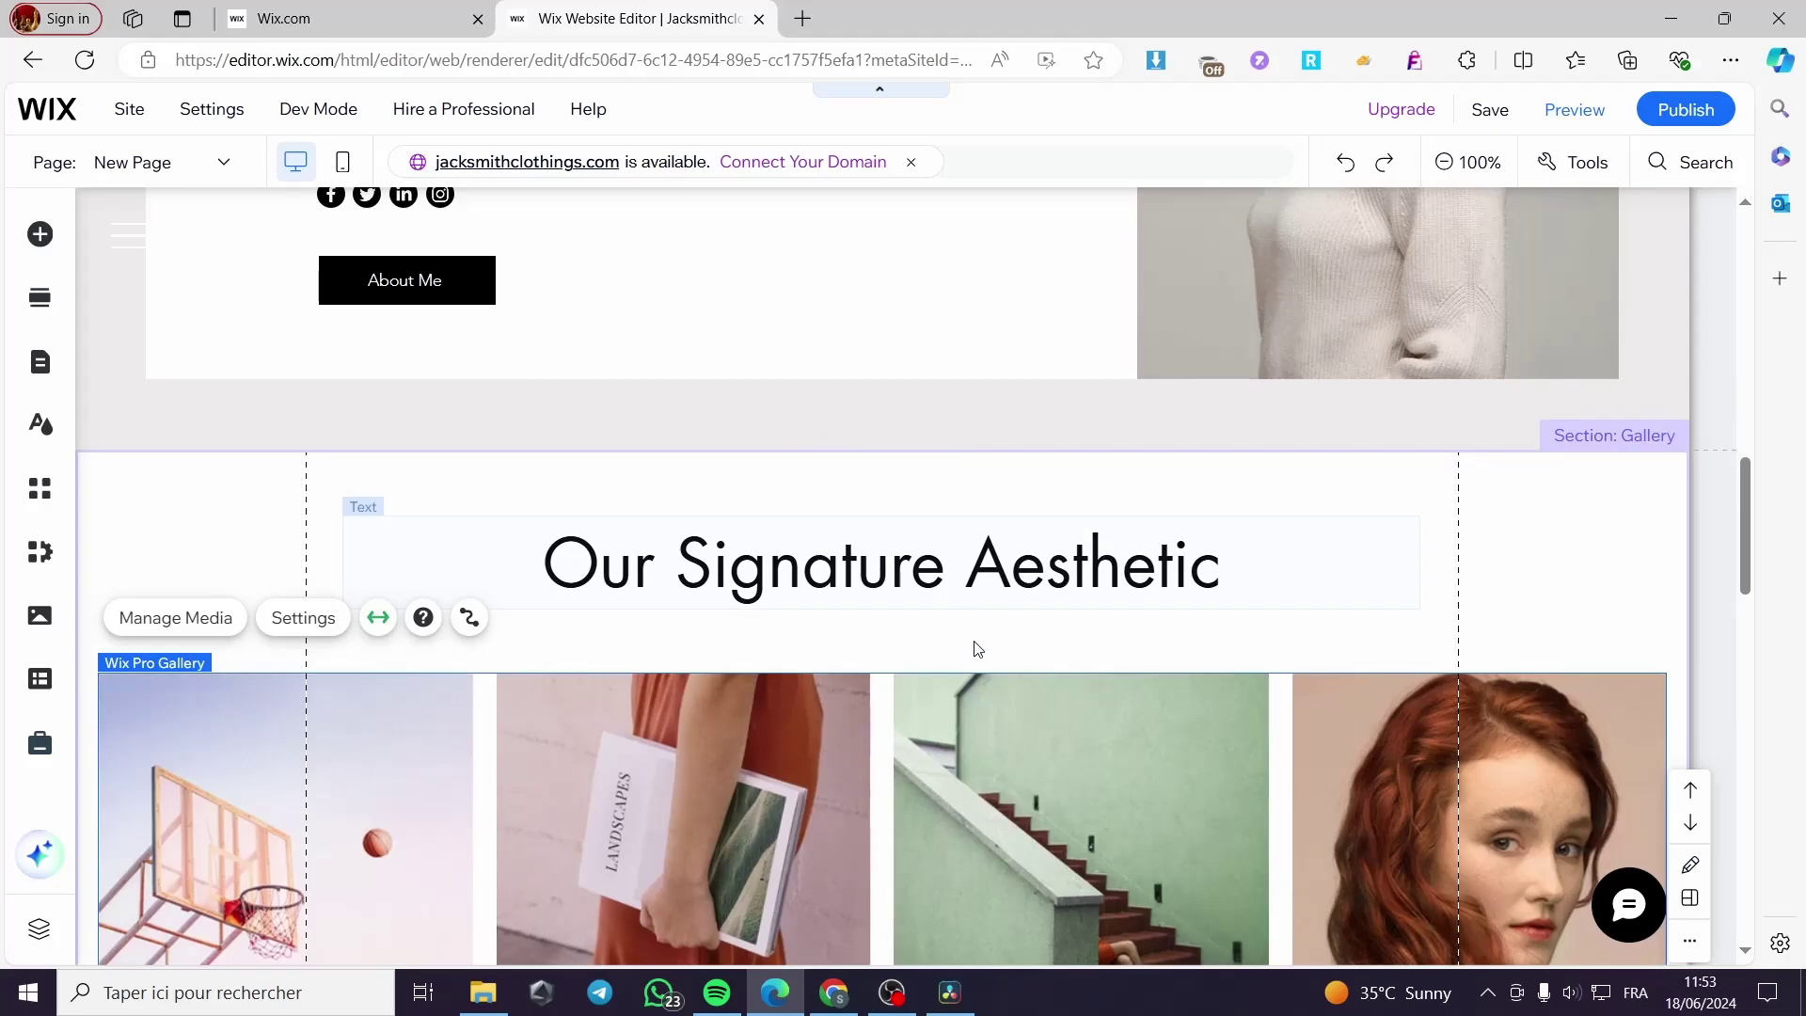
{"action": "scroll", "coordinate": [967, 650], "scroll_direction": "down", "scroll_amount": 5}
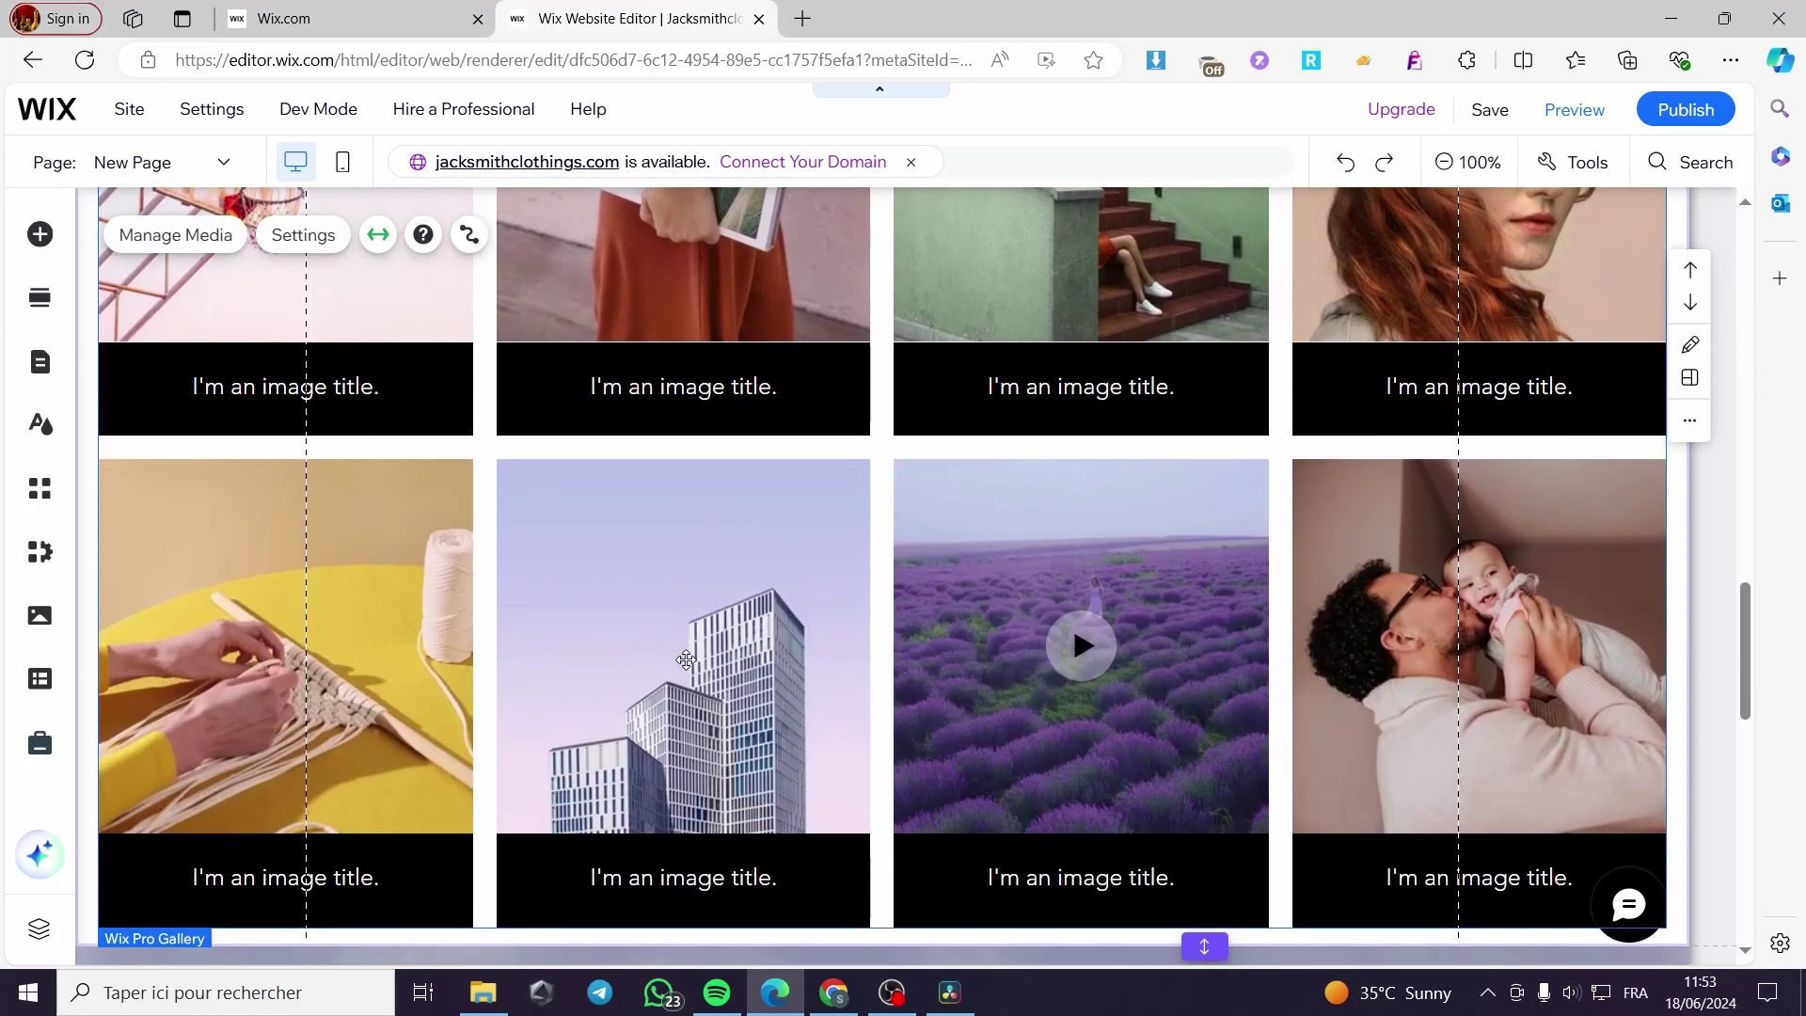
{"action": "scroll", "coordinate": [904, 599], "scroll_direction": "up", "scroll_amount": 4}
{"action": "scroll", "coordinate": [1016, 399], "scroll_direction": "up", "scroll_amount": 2}
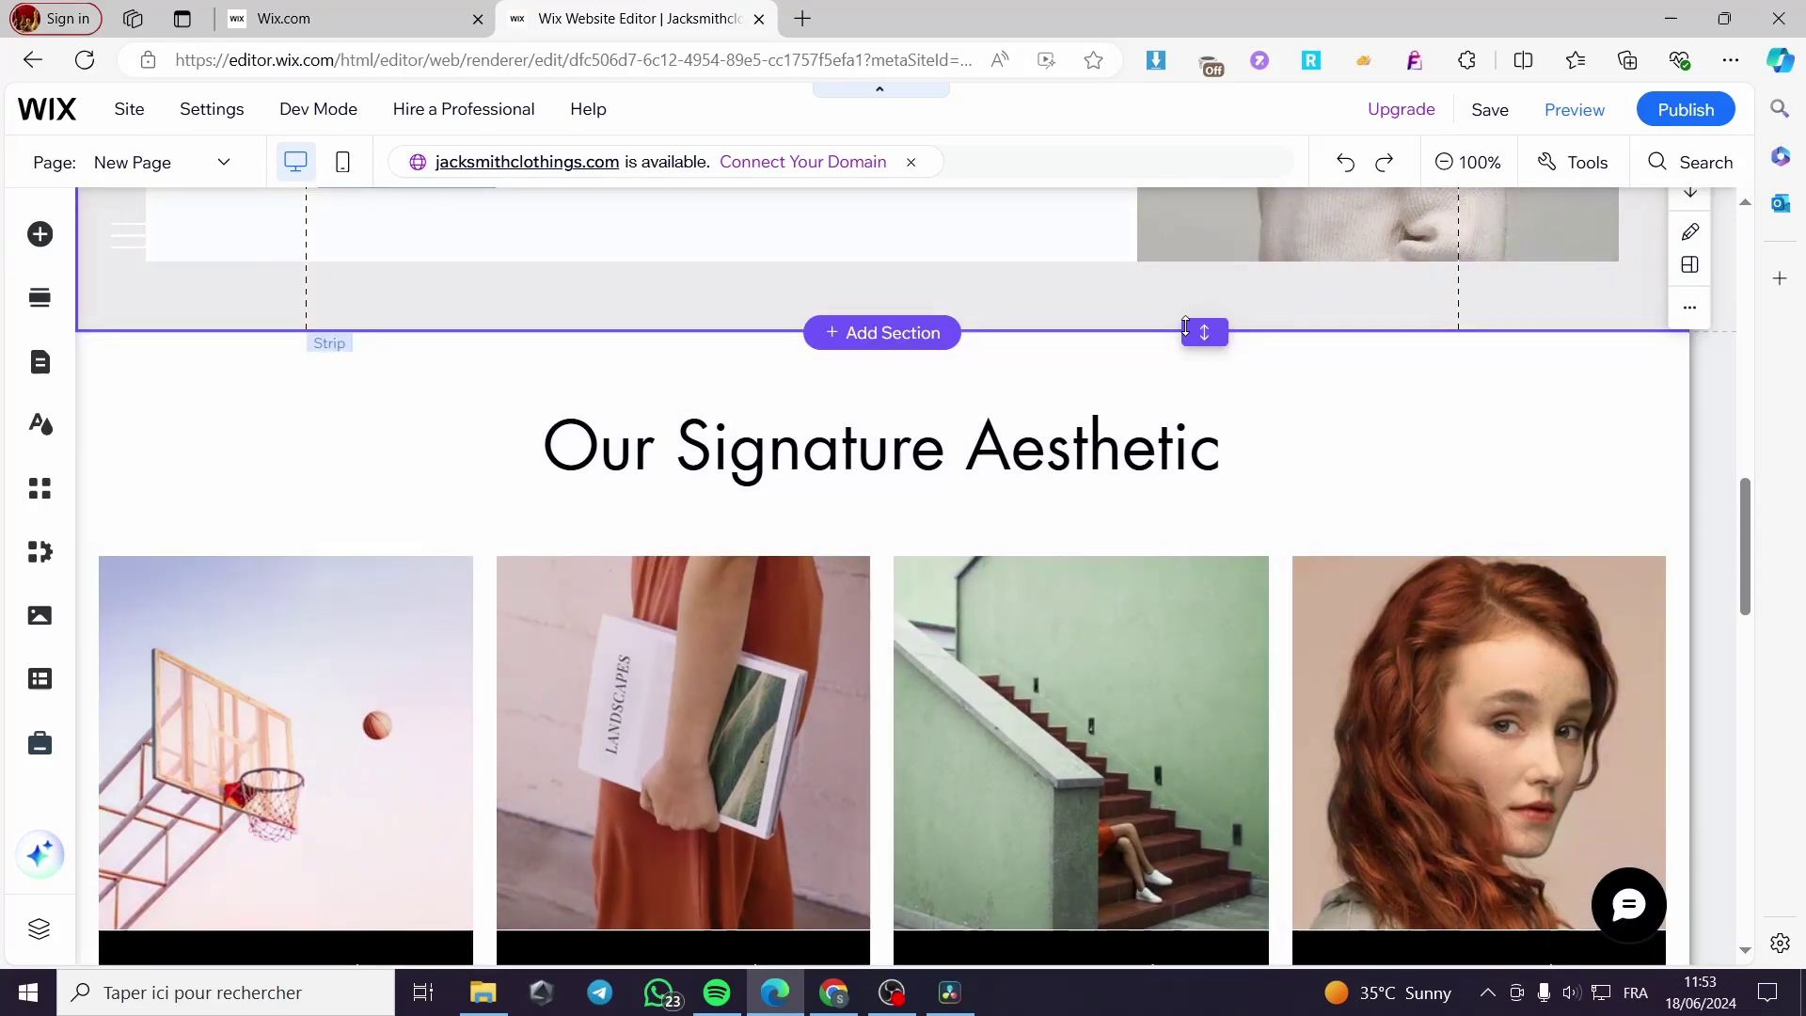
Step: Shrink the About section's height to 594 px, then to about 546 px
{"action": "left_click_drag", "start_coordinate": [1202, 329], "coordinate": [1204, 283]}
{"action": "scroll", "coordinate": [1082, 373], "scroll_direction": "up", "scroll_amount": 2}
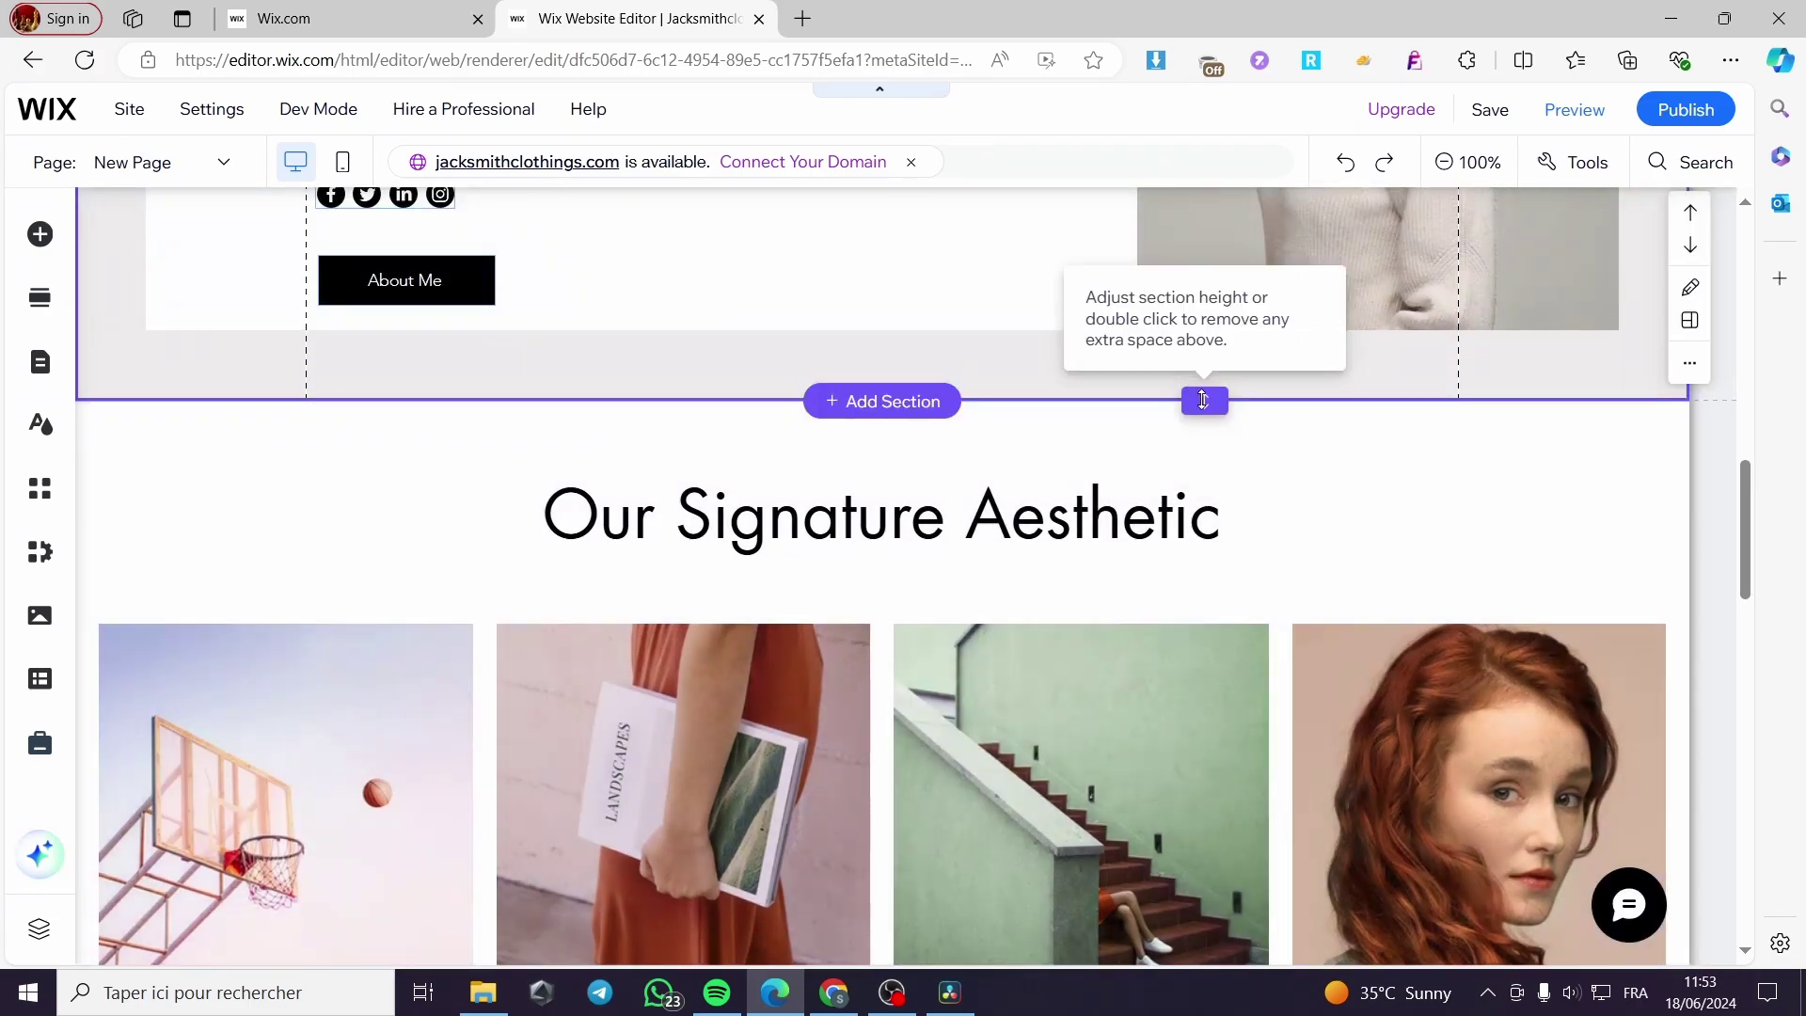
{"action": "left_click_drag", "start_coordinate": [1203, 400], "coordinate": [1202, 347]}
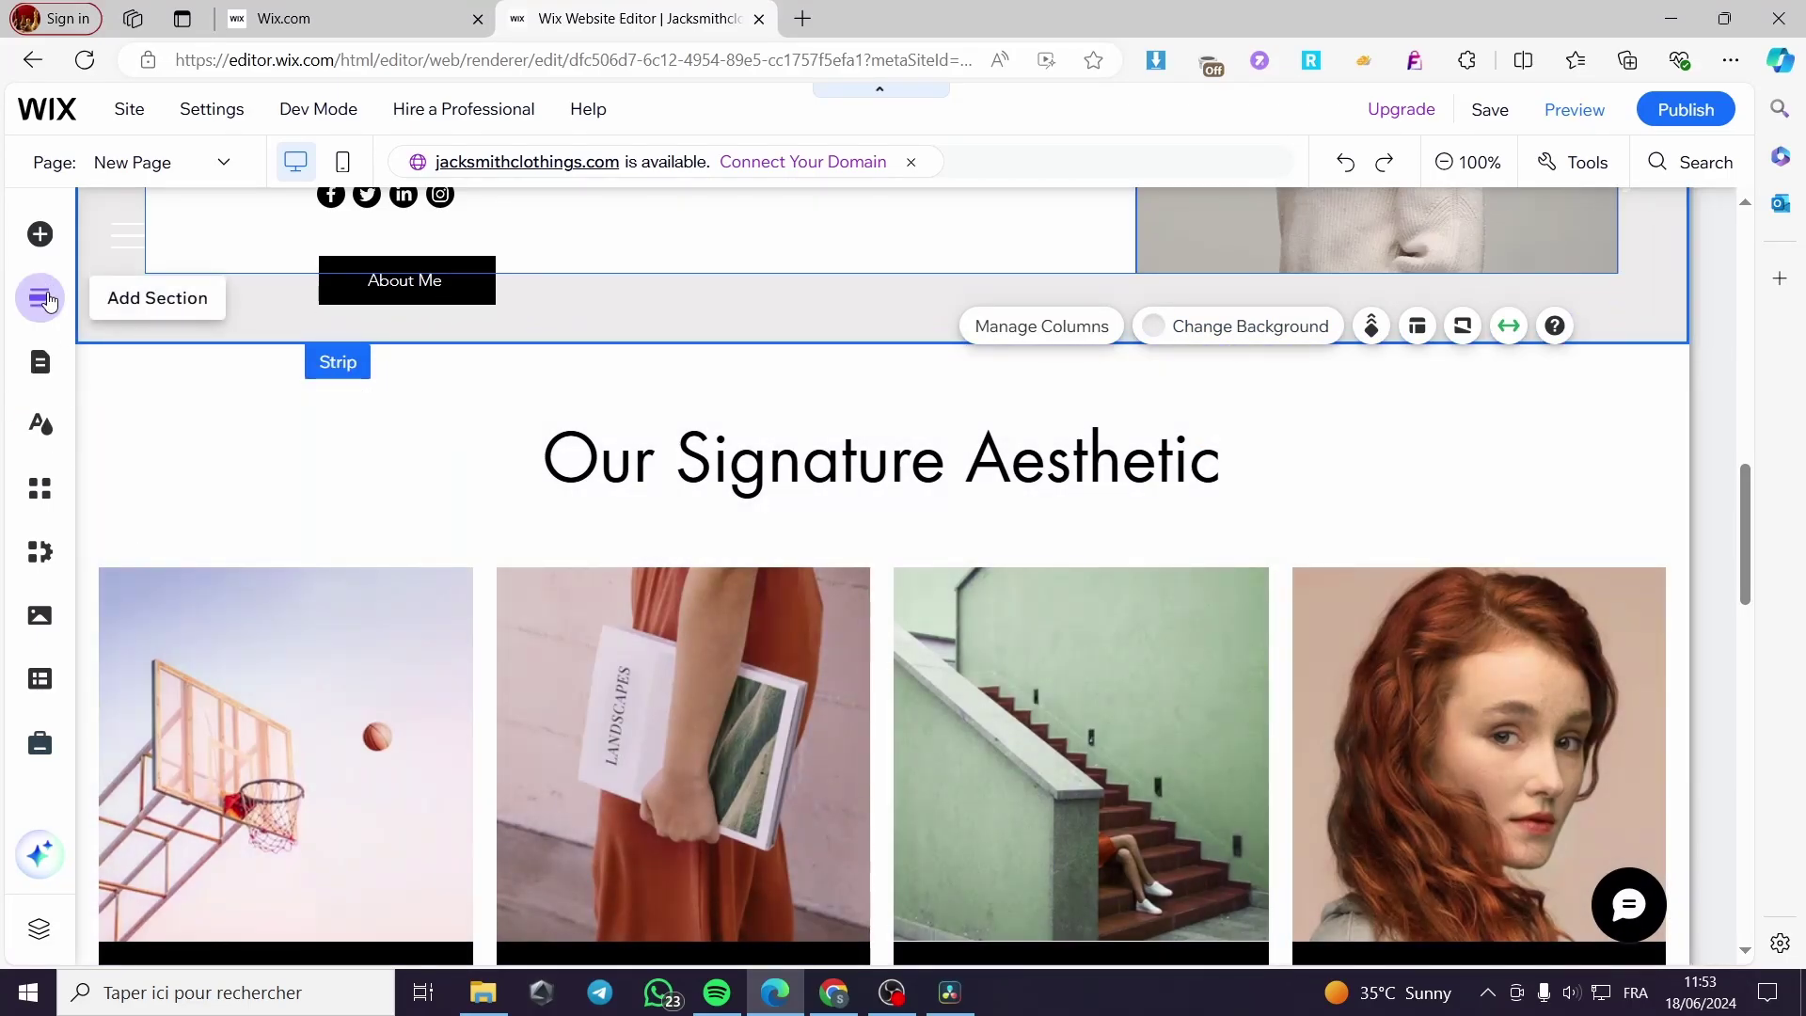
Step: Add the Our Team section with four member cards below the gallery
{"action": "left_click", "coordinate": [40, 298]}
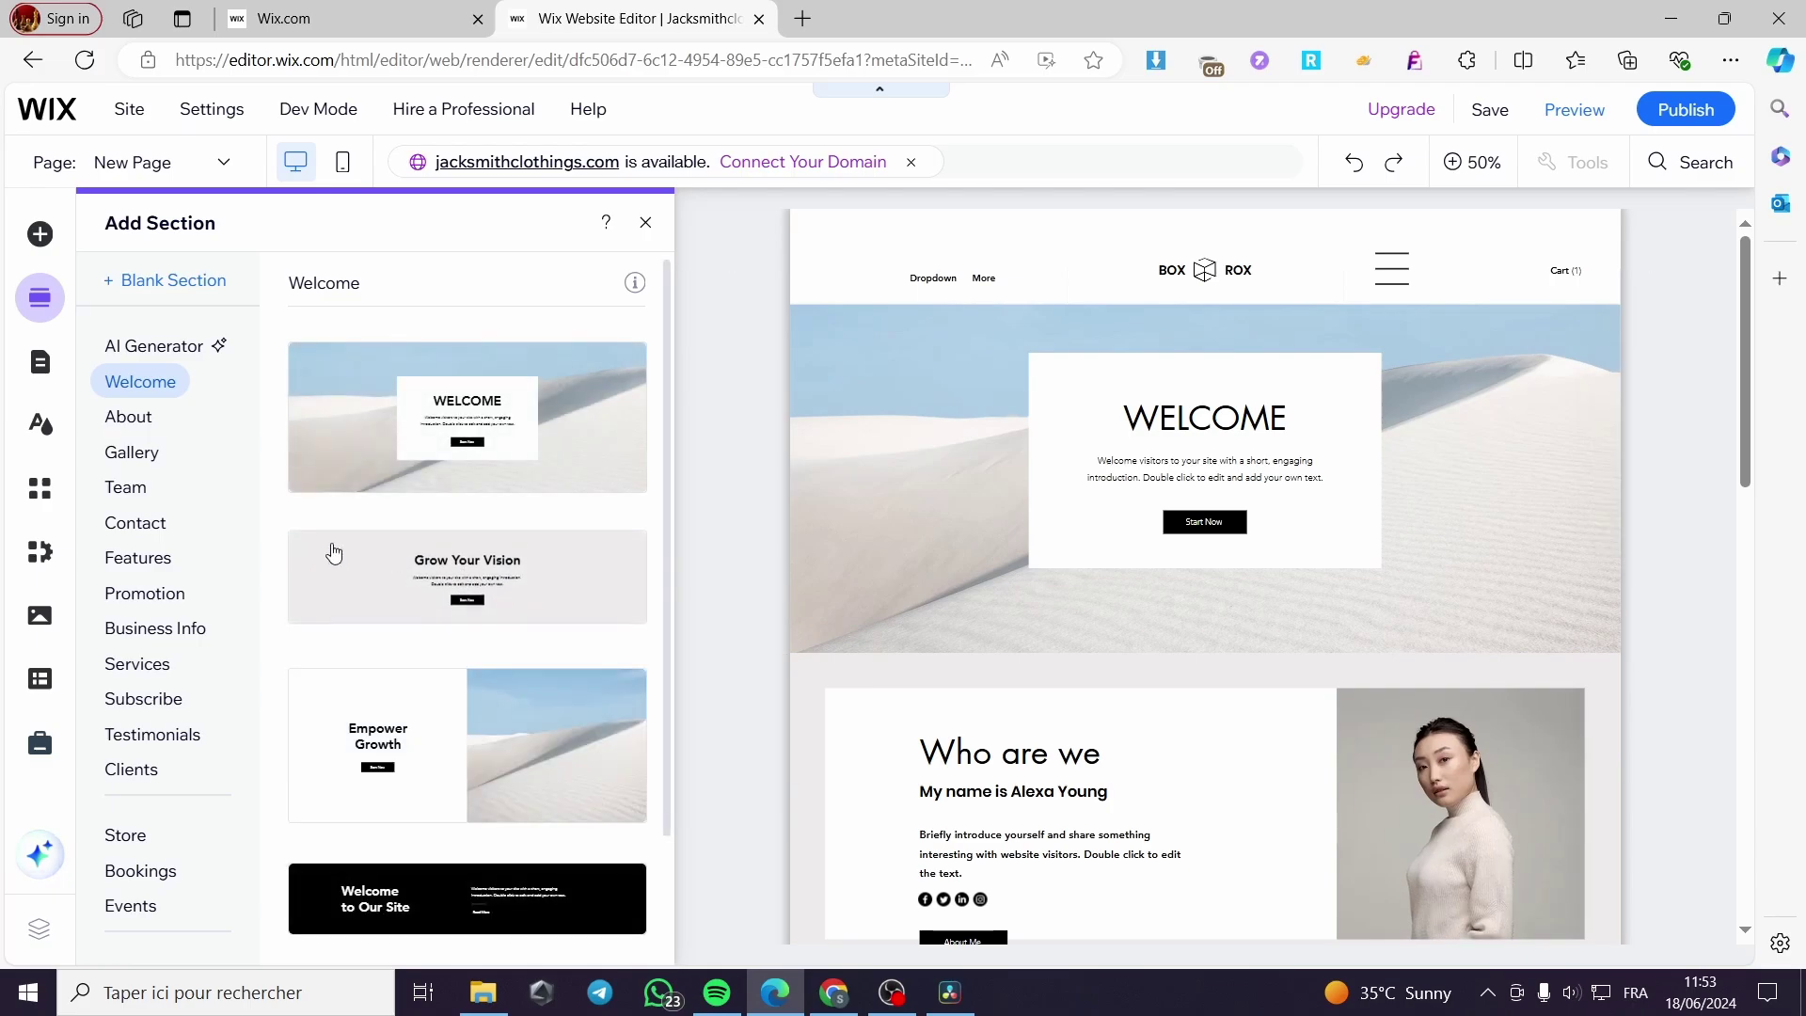
{"action": "left_click", "coordinate": [126, 489]}
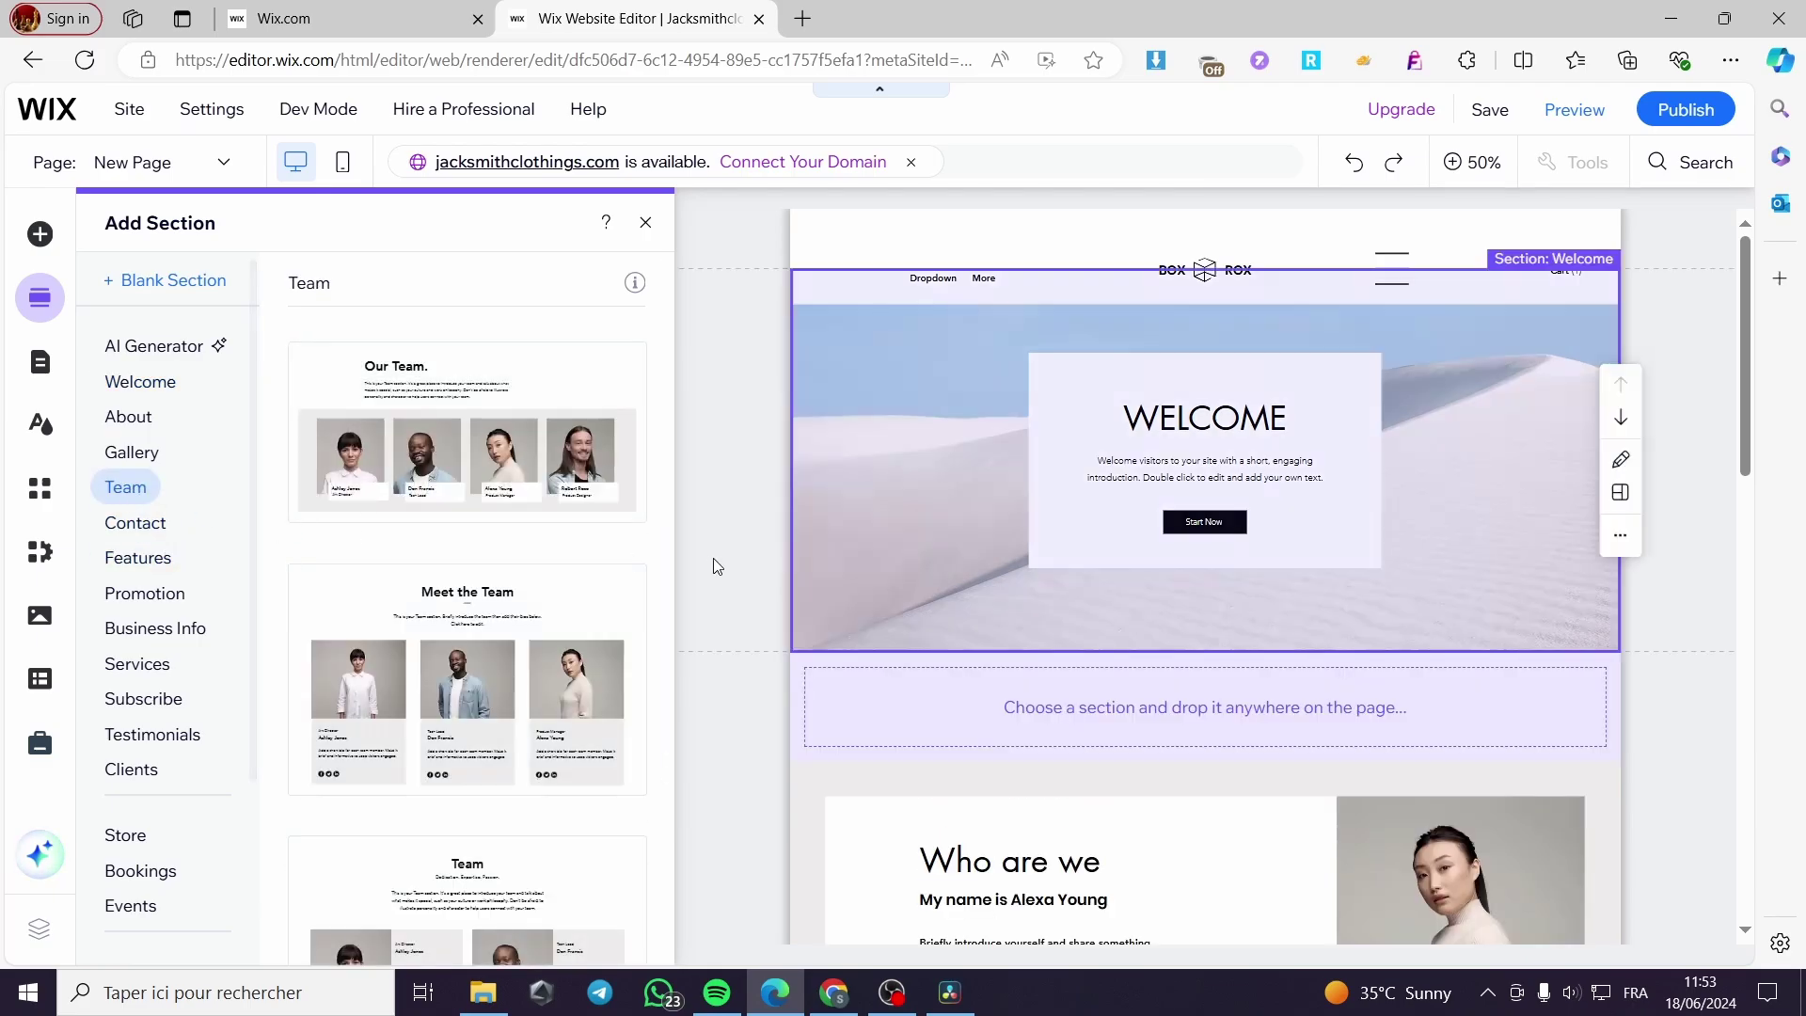
{"action": "scroll", "coordinate": [1093, 621], "scroll_direction": "down", "scroll_amount": 10}
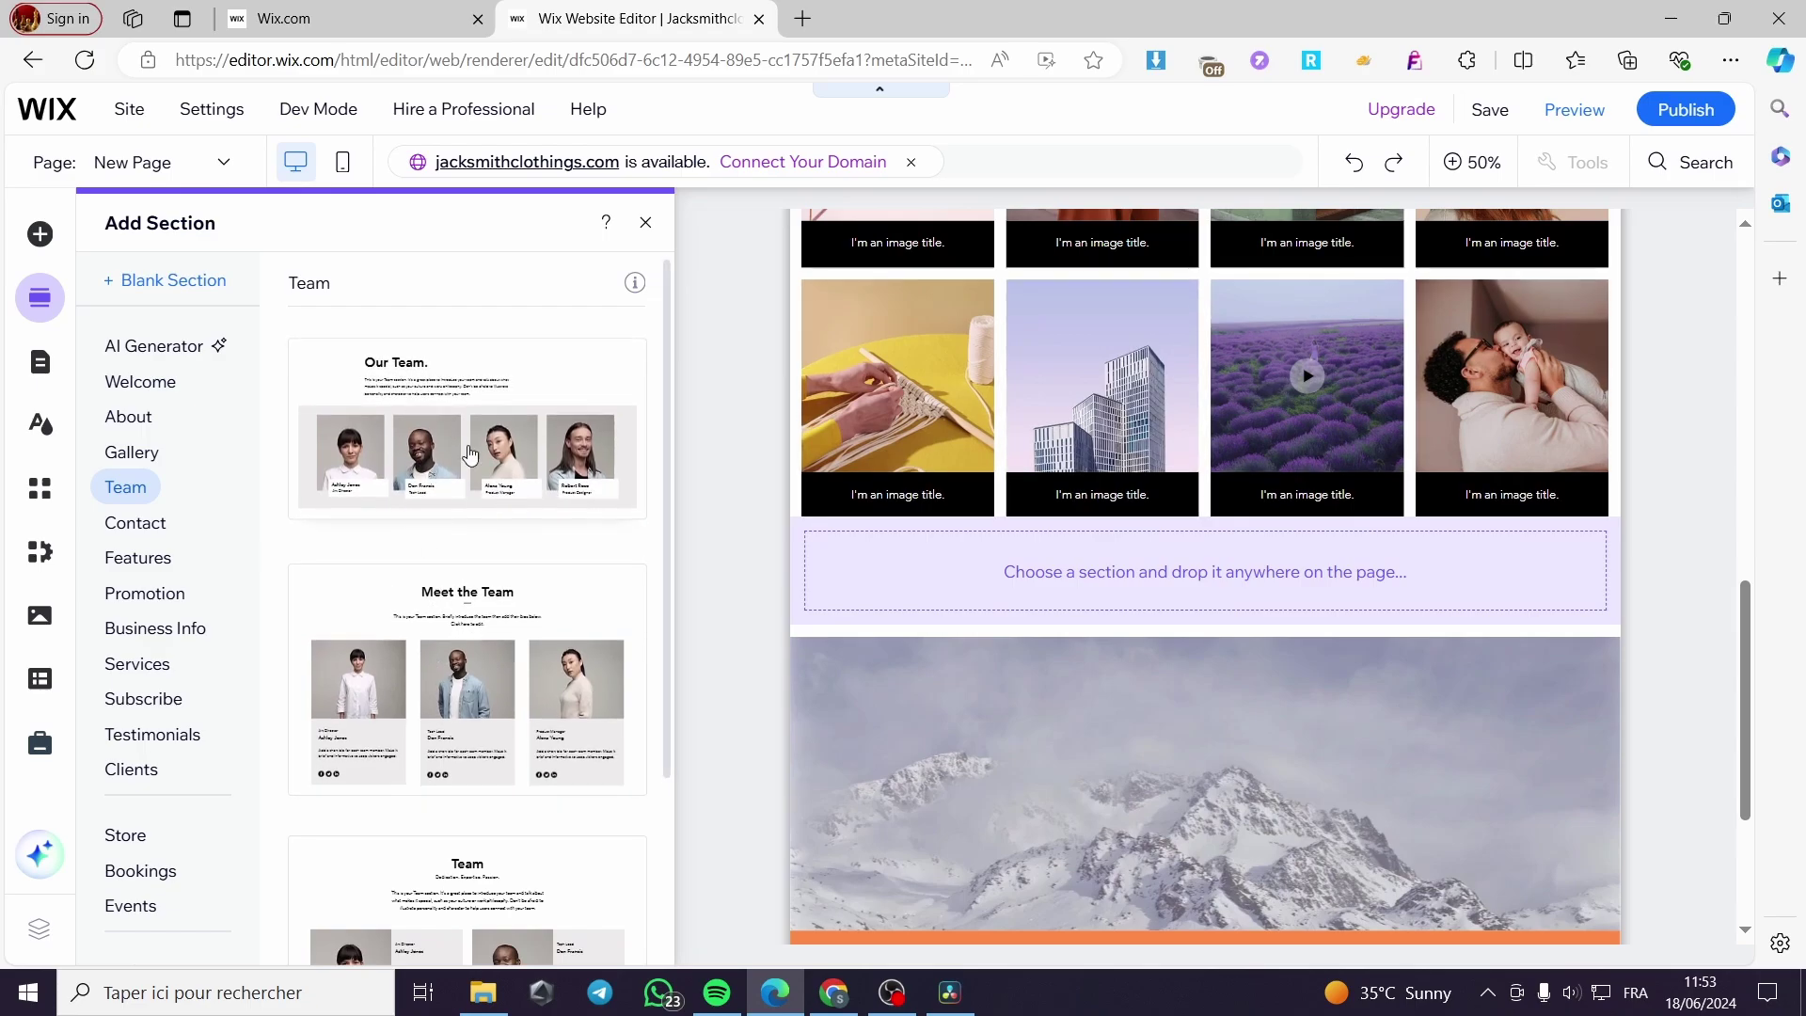
{"action": "left_click_drag", "start_coordinate": [486, 455], "coordinate": [1097, 556]}
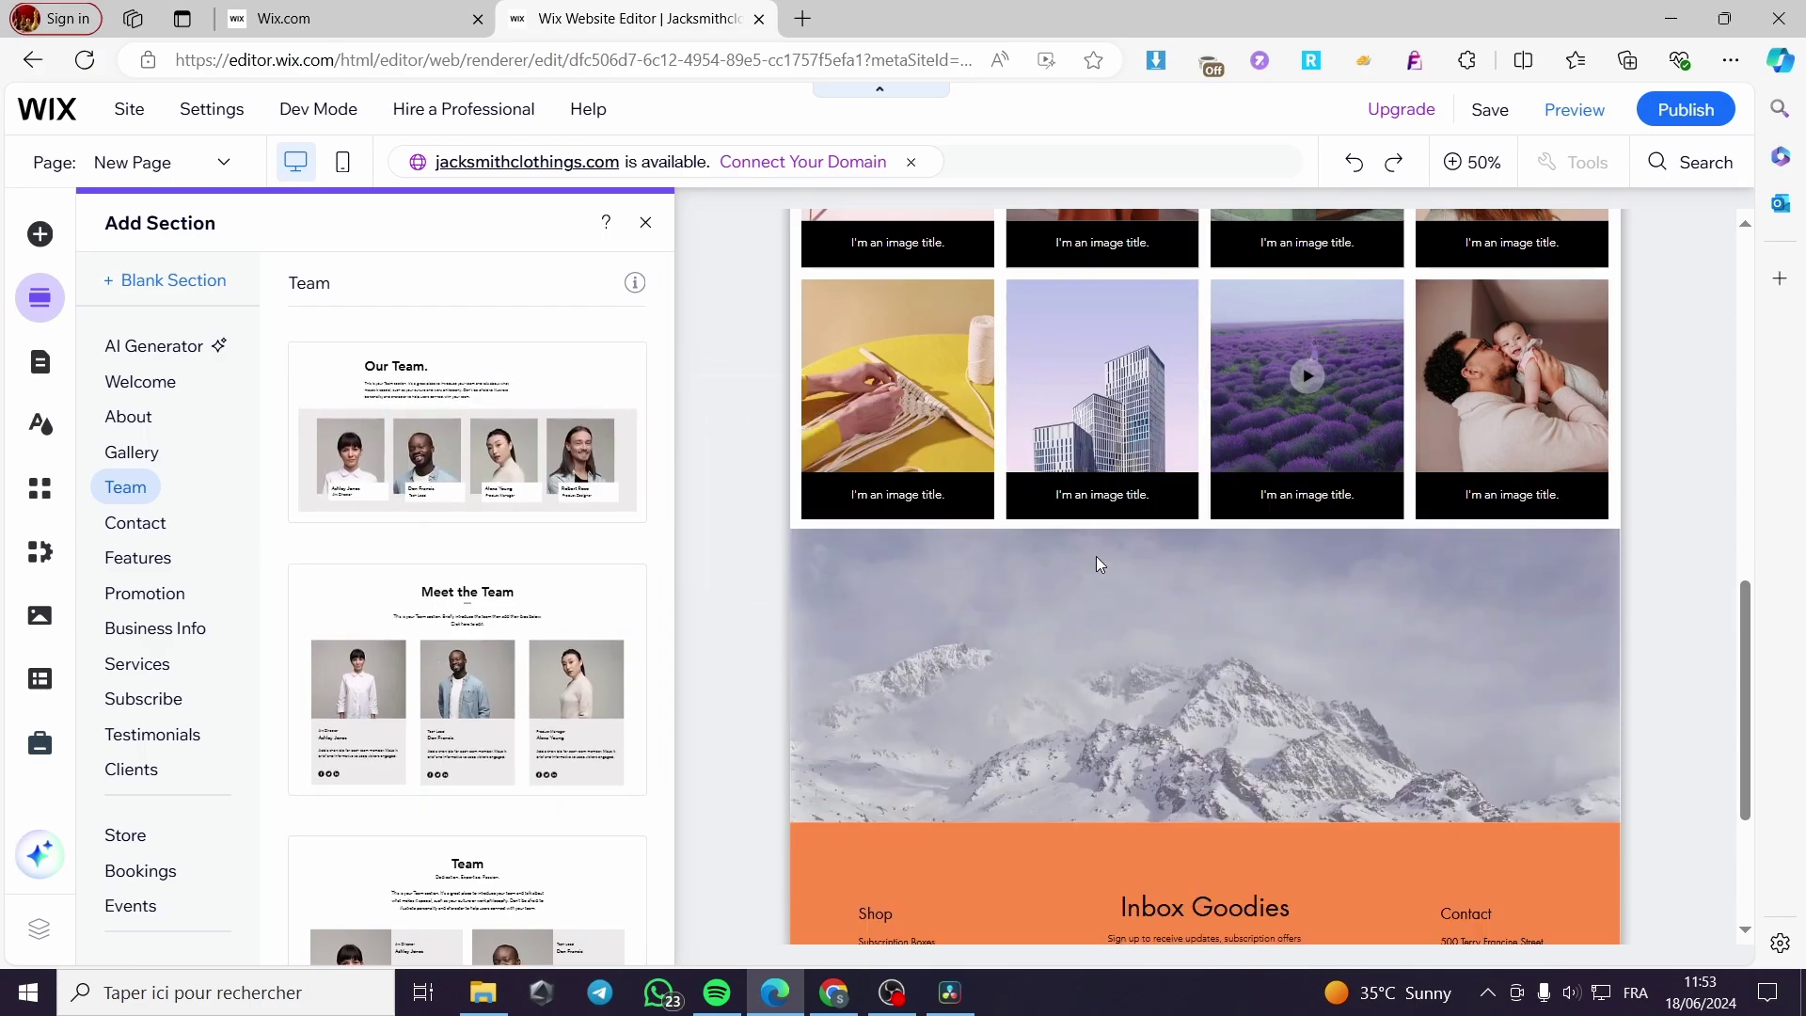
Step: Close the section library and scroll down to review the new Team section
{"action": "left_click", "coordinate": [674, 672]}
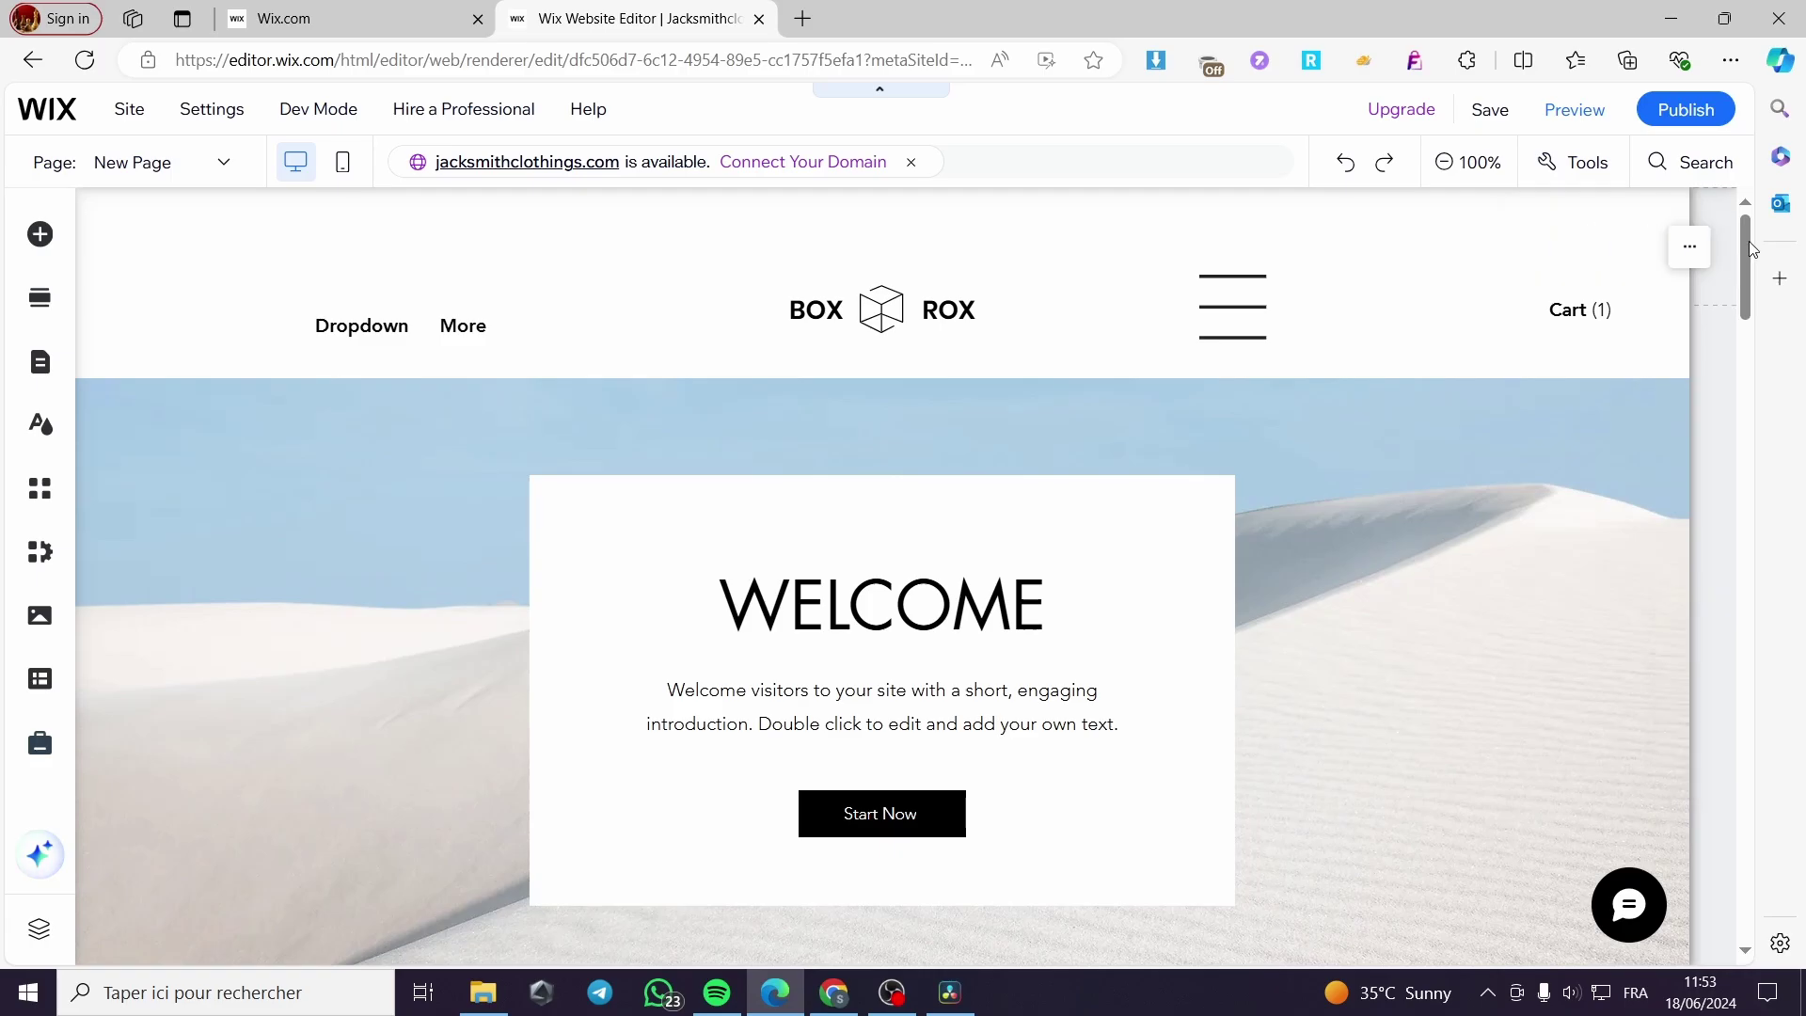
{"action": "scroll", "coordinate": [1748, 273], "scroll_direction": "down", "scroll_amount": 5}
{"action": "left_click_drag", "start_coordinate": [1746, 452], "coordinate": [1803, 585]}
{"action": "scroll", "coordinate": [150, 428], "scroll_direction": "down", "scroll_amount": 10}
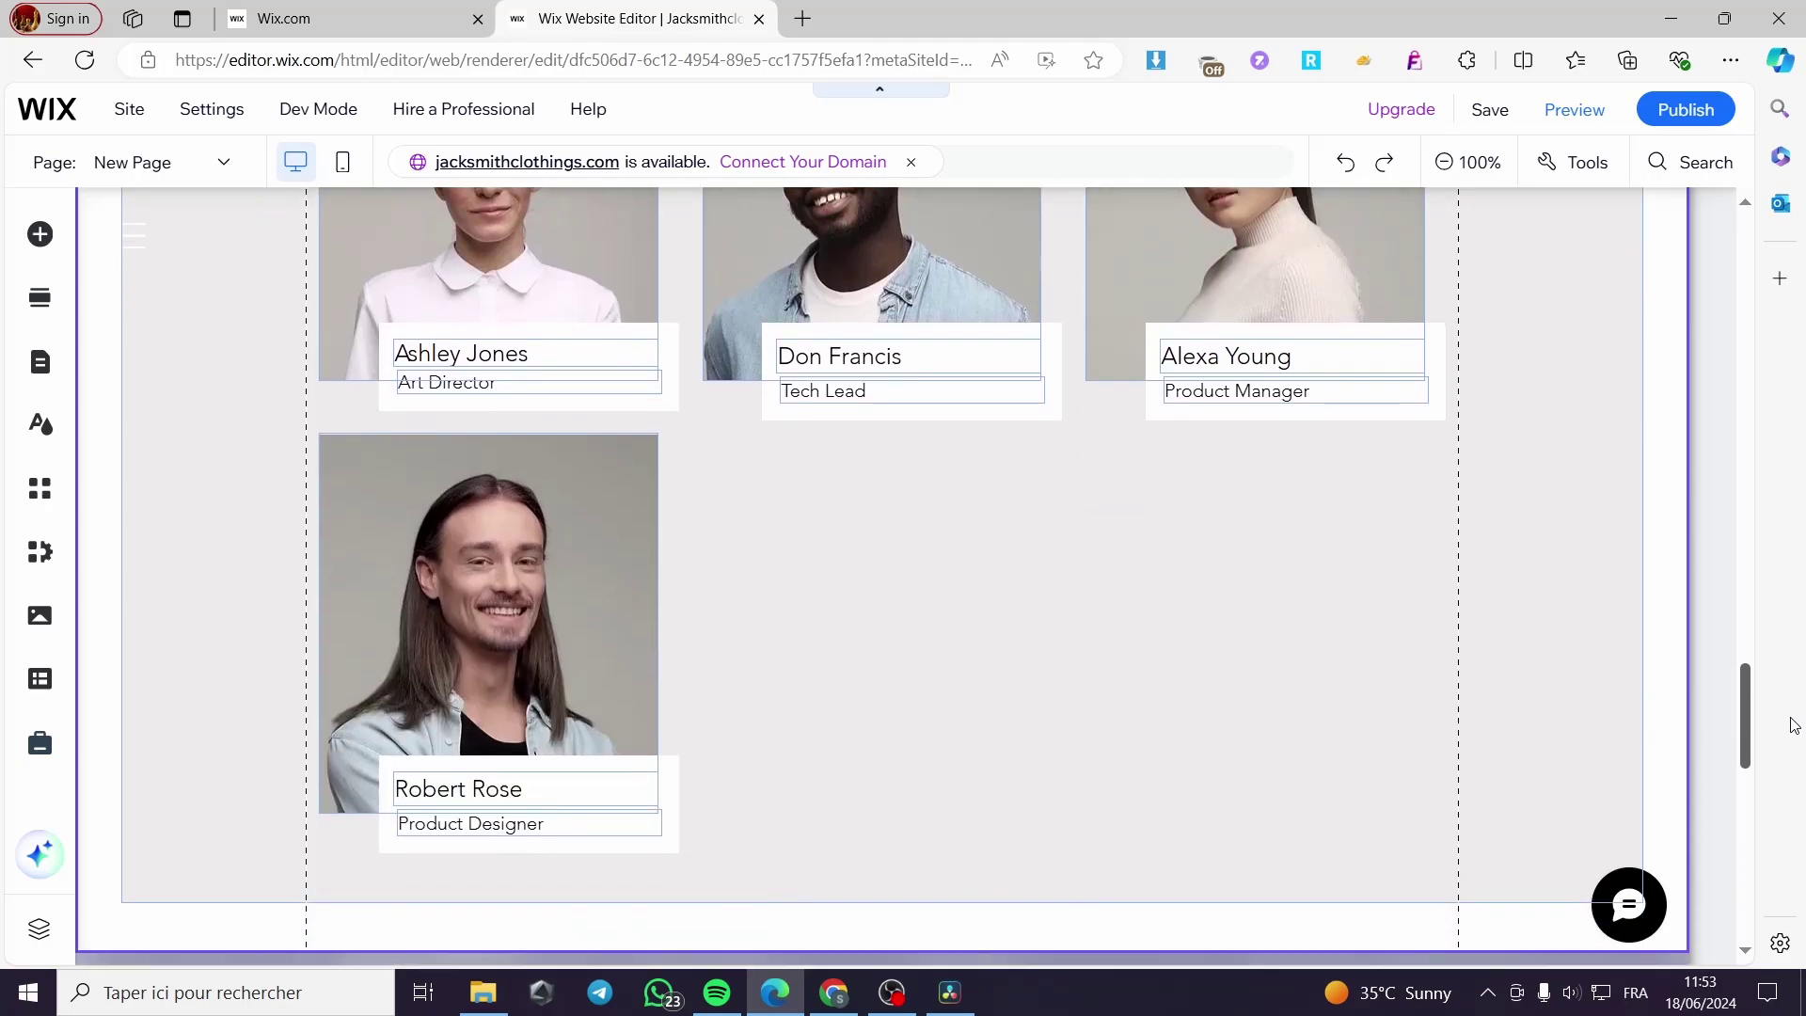
{"action": "left_click", "coordinate": [40, 298]}
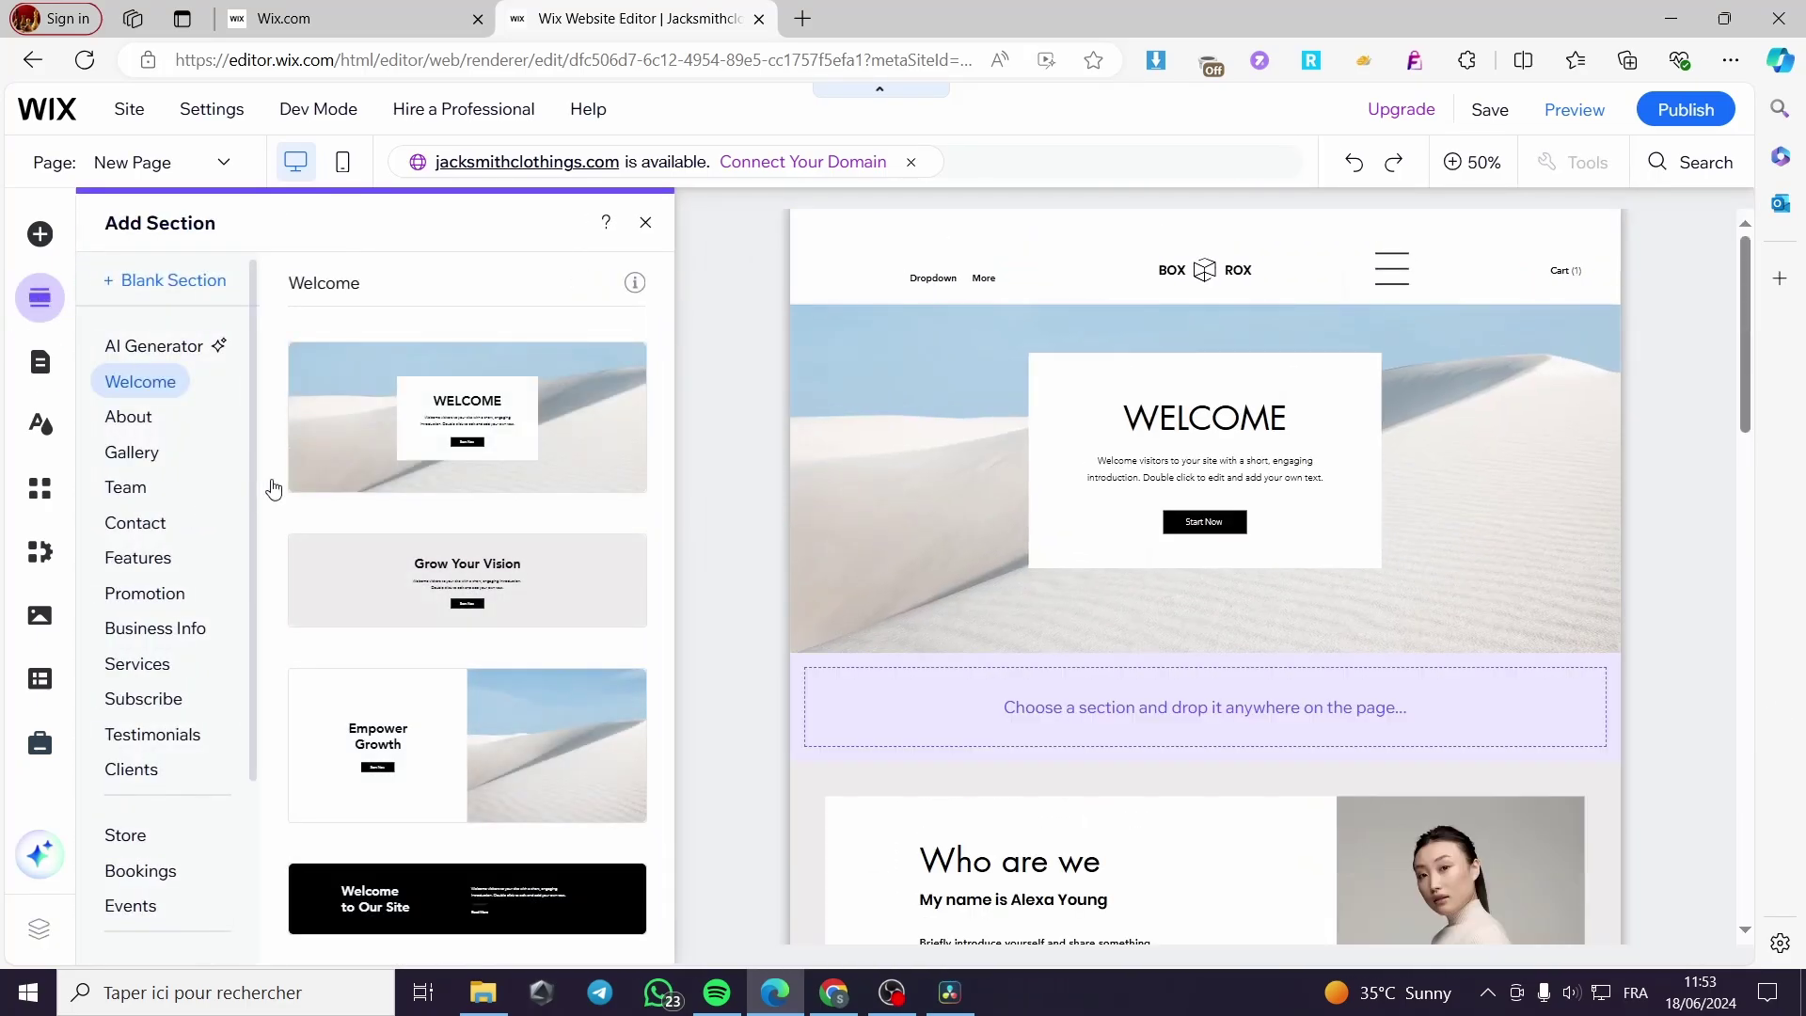
{"action": "scroll", "coordinate": [139, 585], "scroll_direction": "down", "scroll_amount": 1}
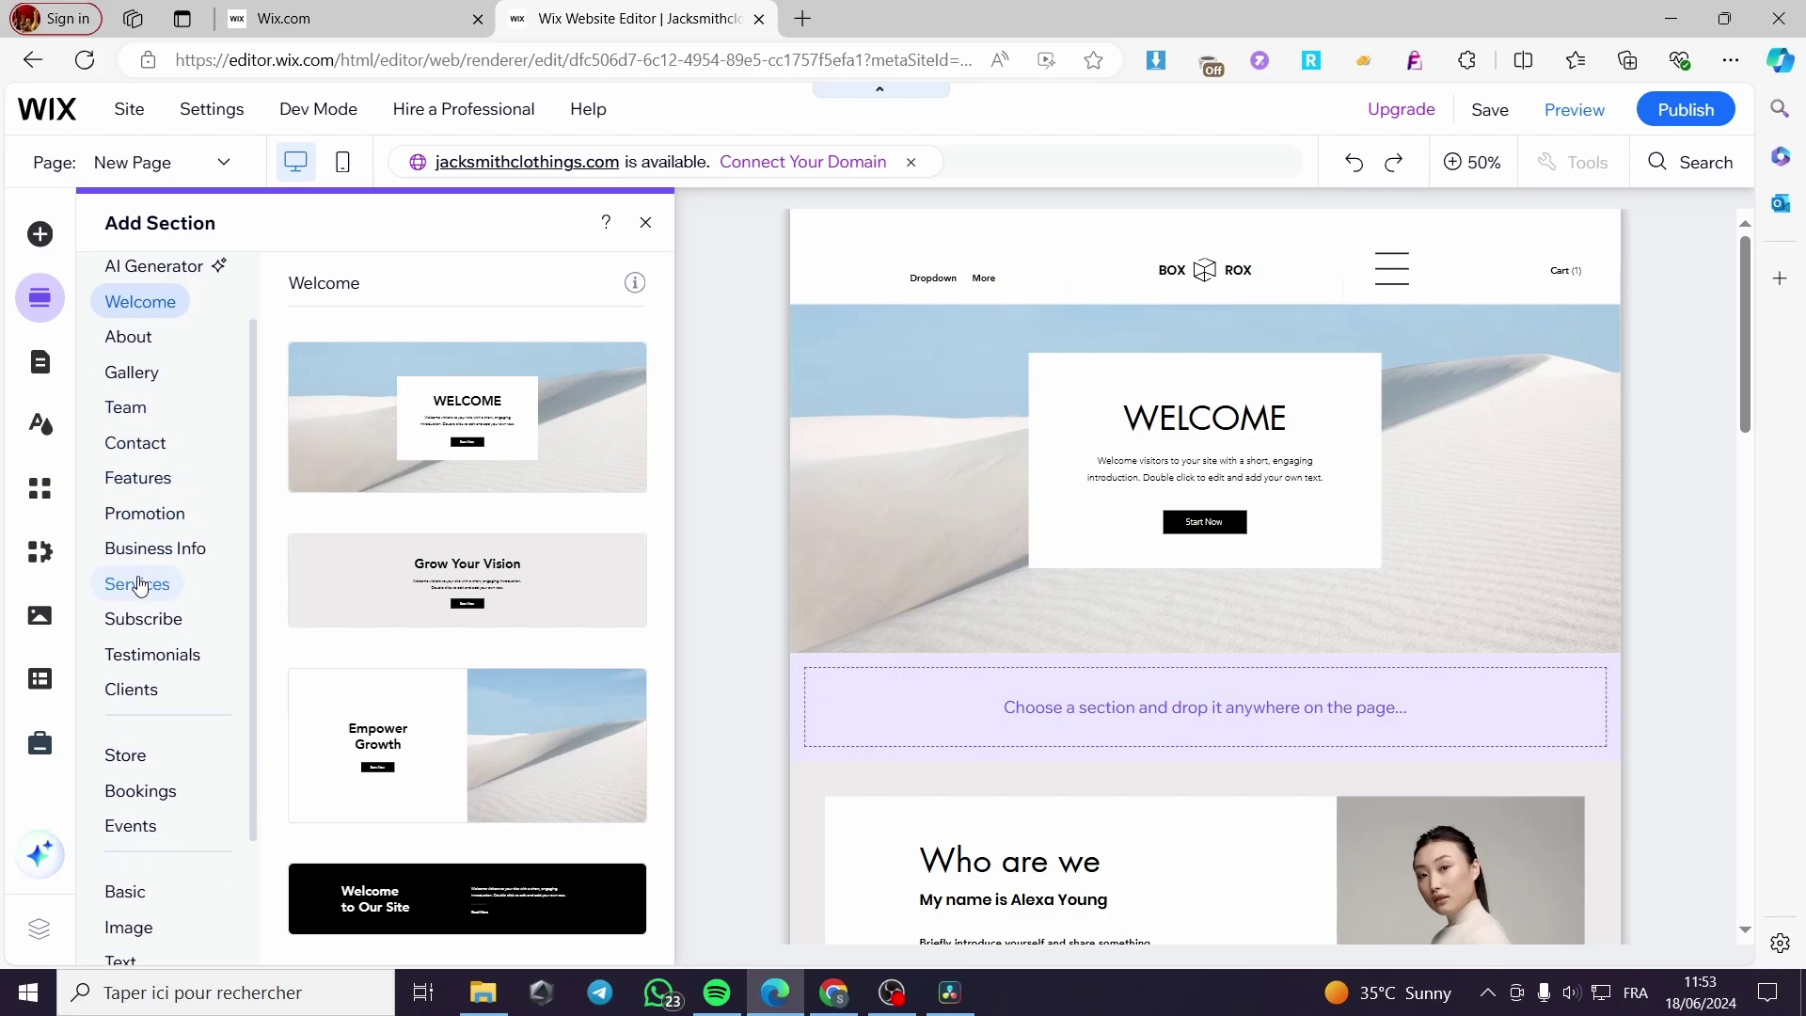
{"action": "scroll", "coordinate": [141, 587], "scroll_direction": "down", "scroll_amount": 2}
{"action": "scroll", "coordinate": [141, 587], "scroll_direction": "up", "scroll_amount": 3}
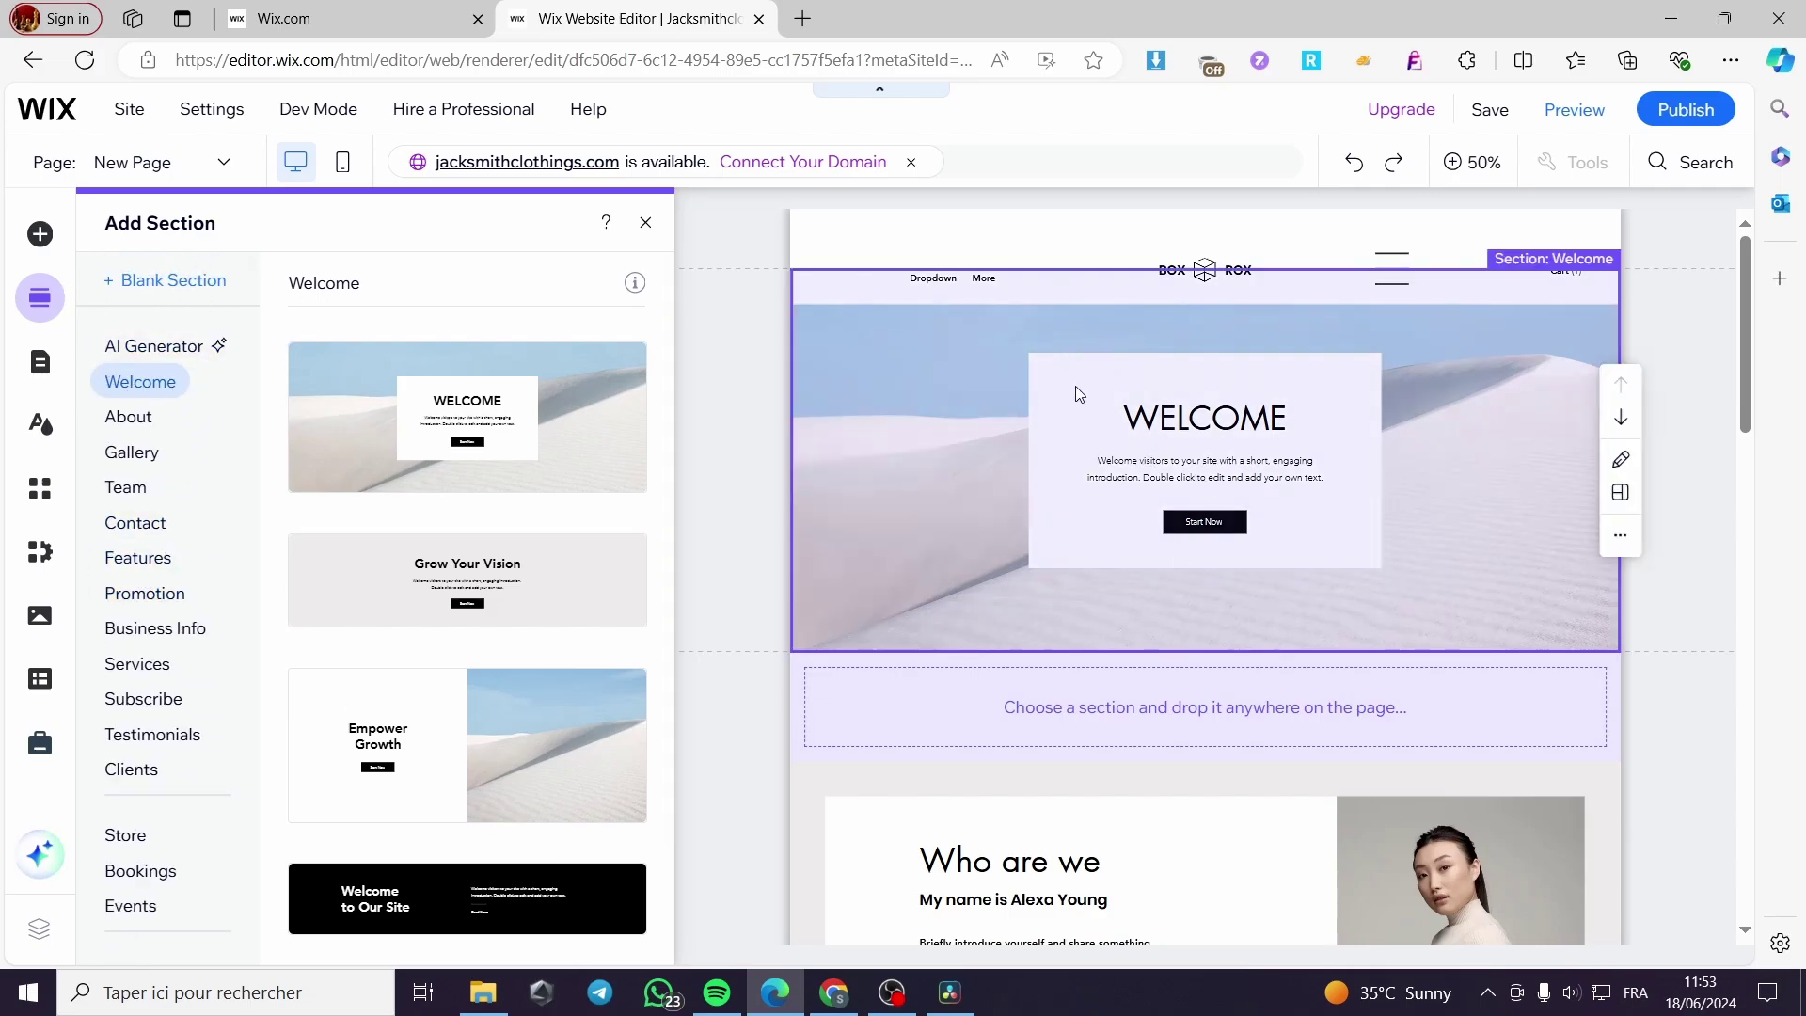
Step: Rename New Page to 'Scroll page' in Pages & Menu
{"action": "left_click", "coordinate": [40, 367]}
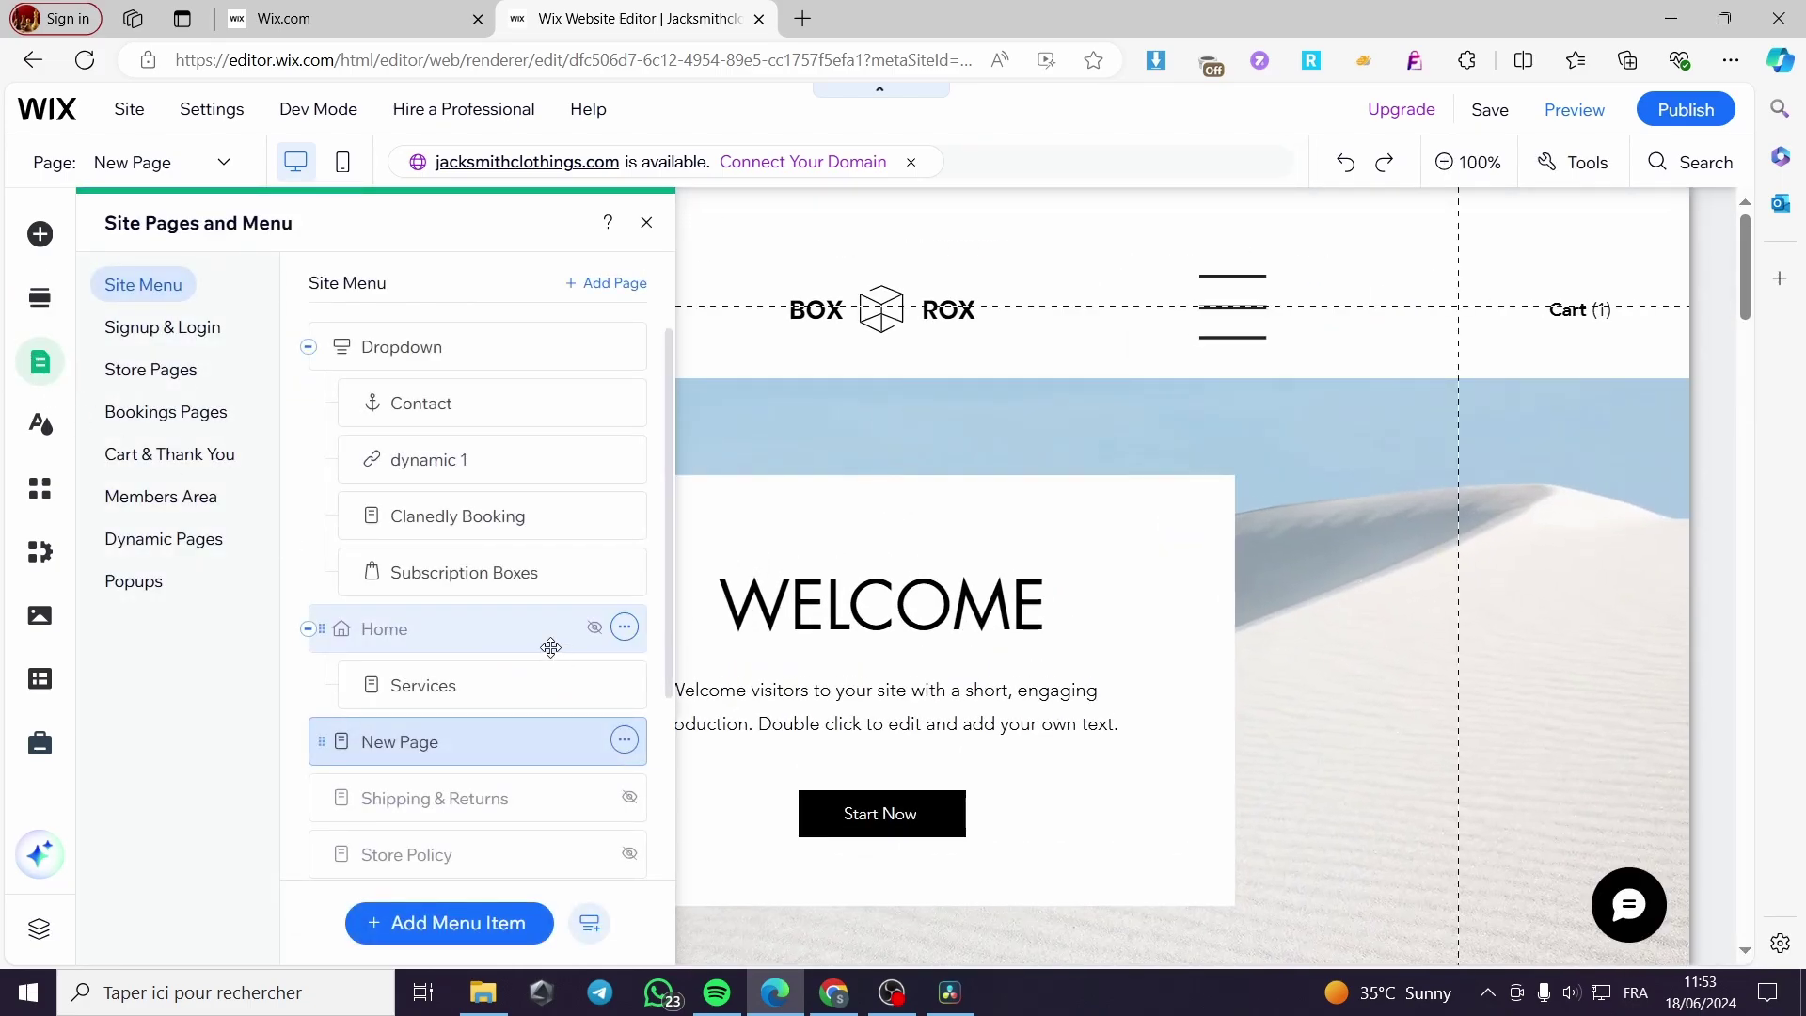
{"action": "scroll", "coordinate": [552, 650], "scroll_direction": "down", "scroll_amount": 3}
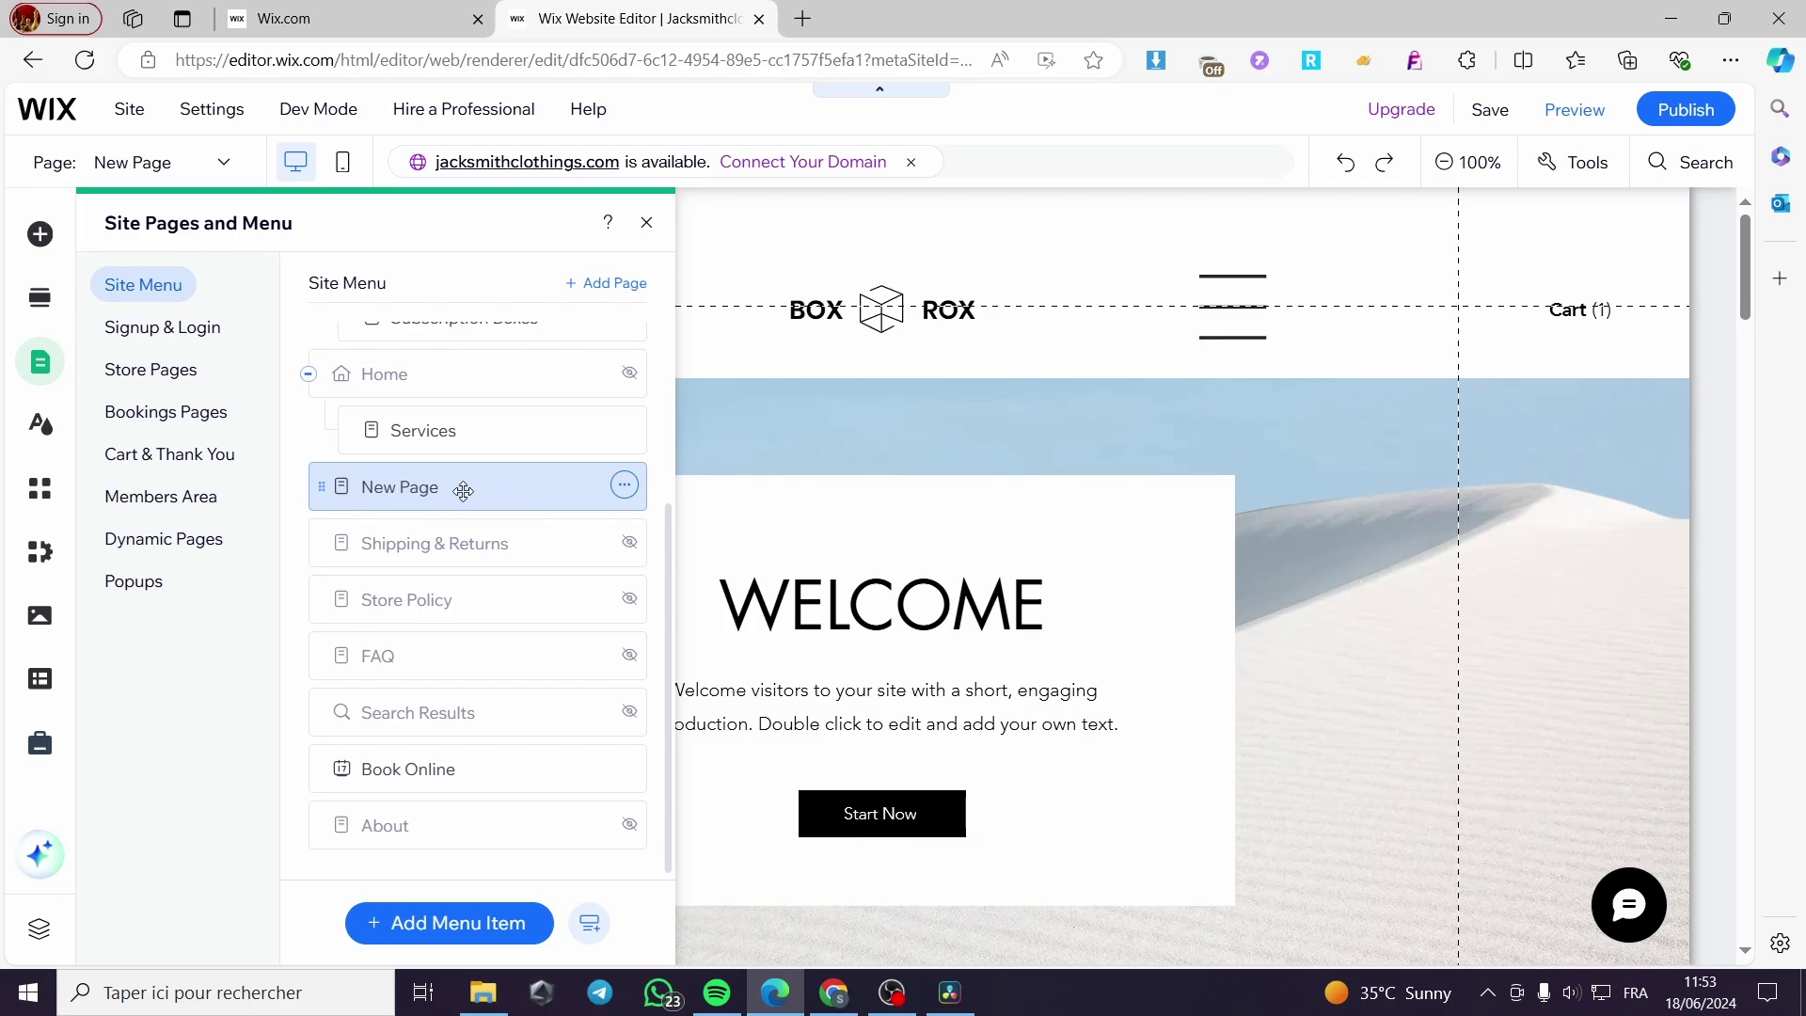
{"action": "double_click", "coordinate": [431, 489]}
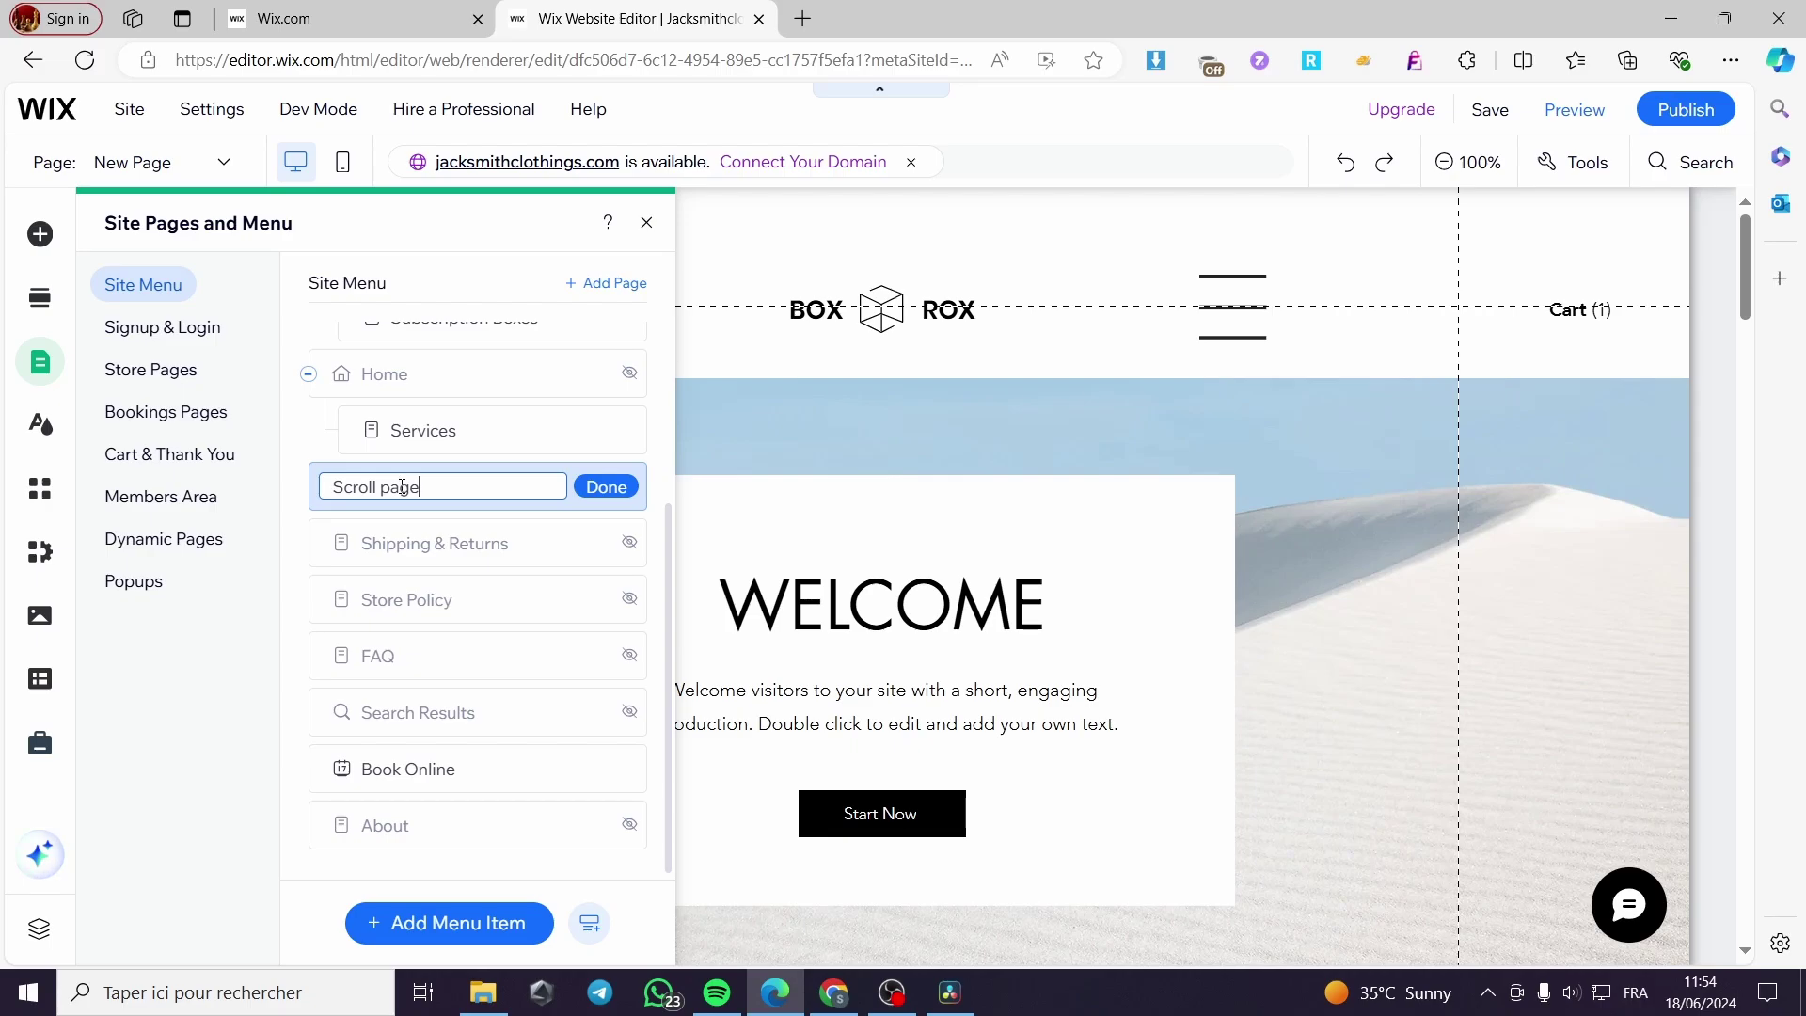
{"action": "left_click", "coordinate": [616, 494]}
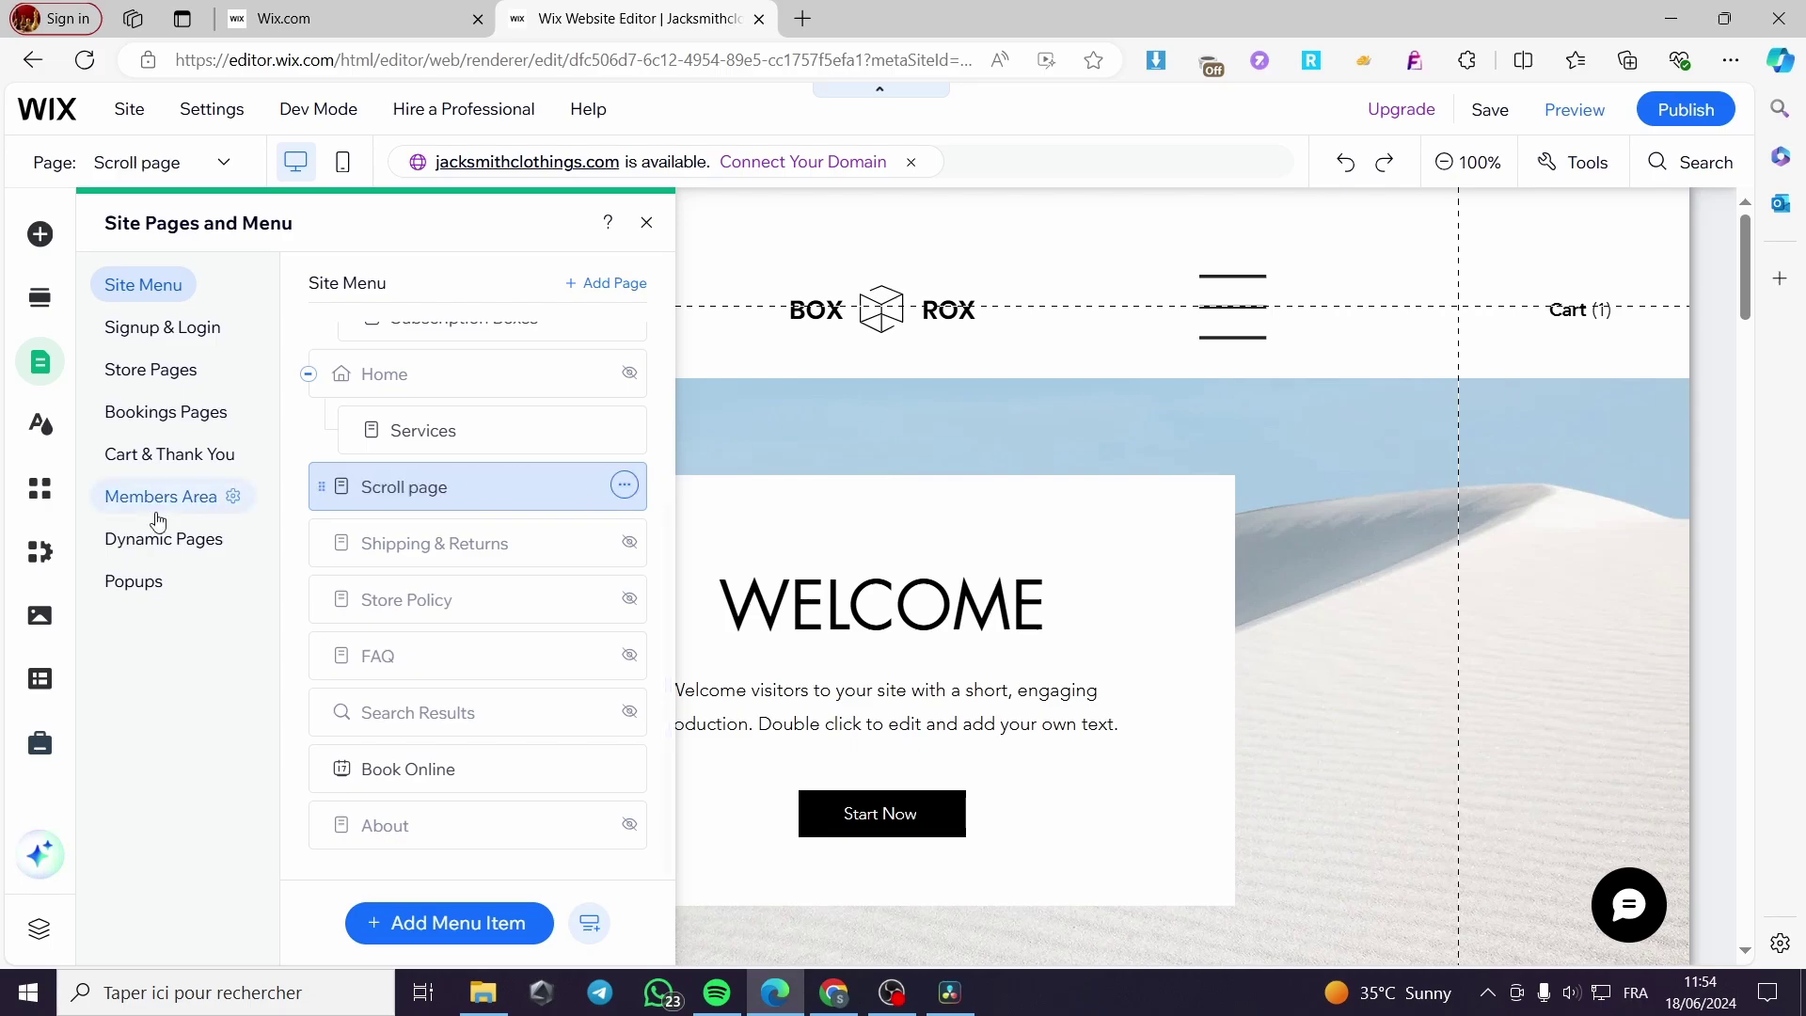
Step: Move Scroll page to the top of the site menu, above Dropdown
{"action": "scroll", "coordinate": [405, 545], "scroll_direction": "up", "scroll_amount": 2}
{"action": "scroll", "coordinate": [412, 571], "scroll_direction": "up", "scroll_amount": 2}
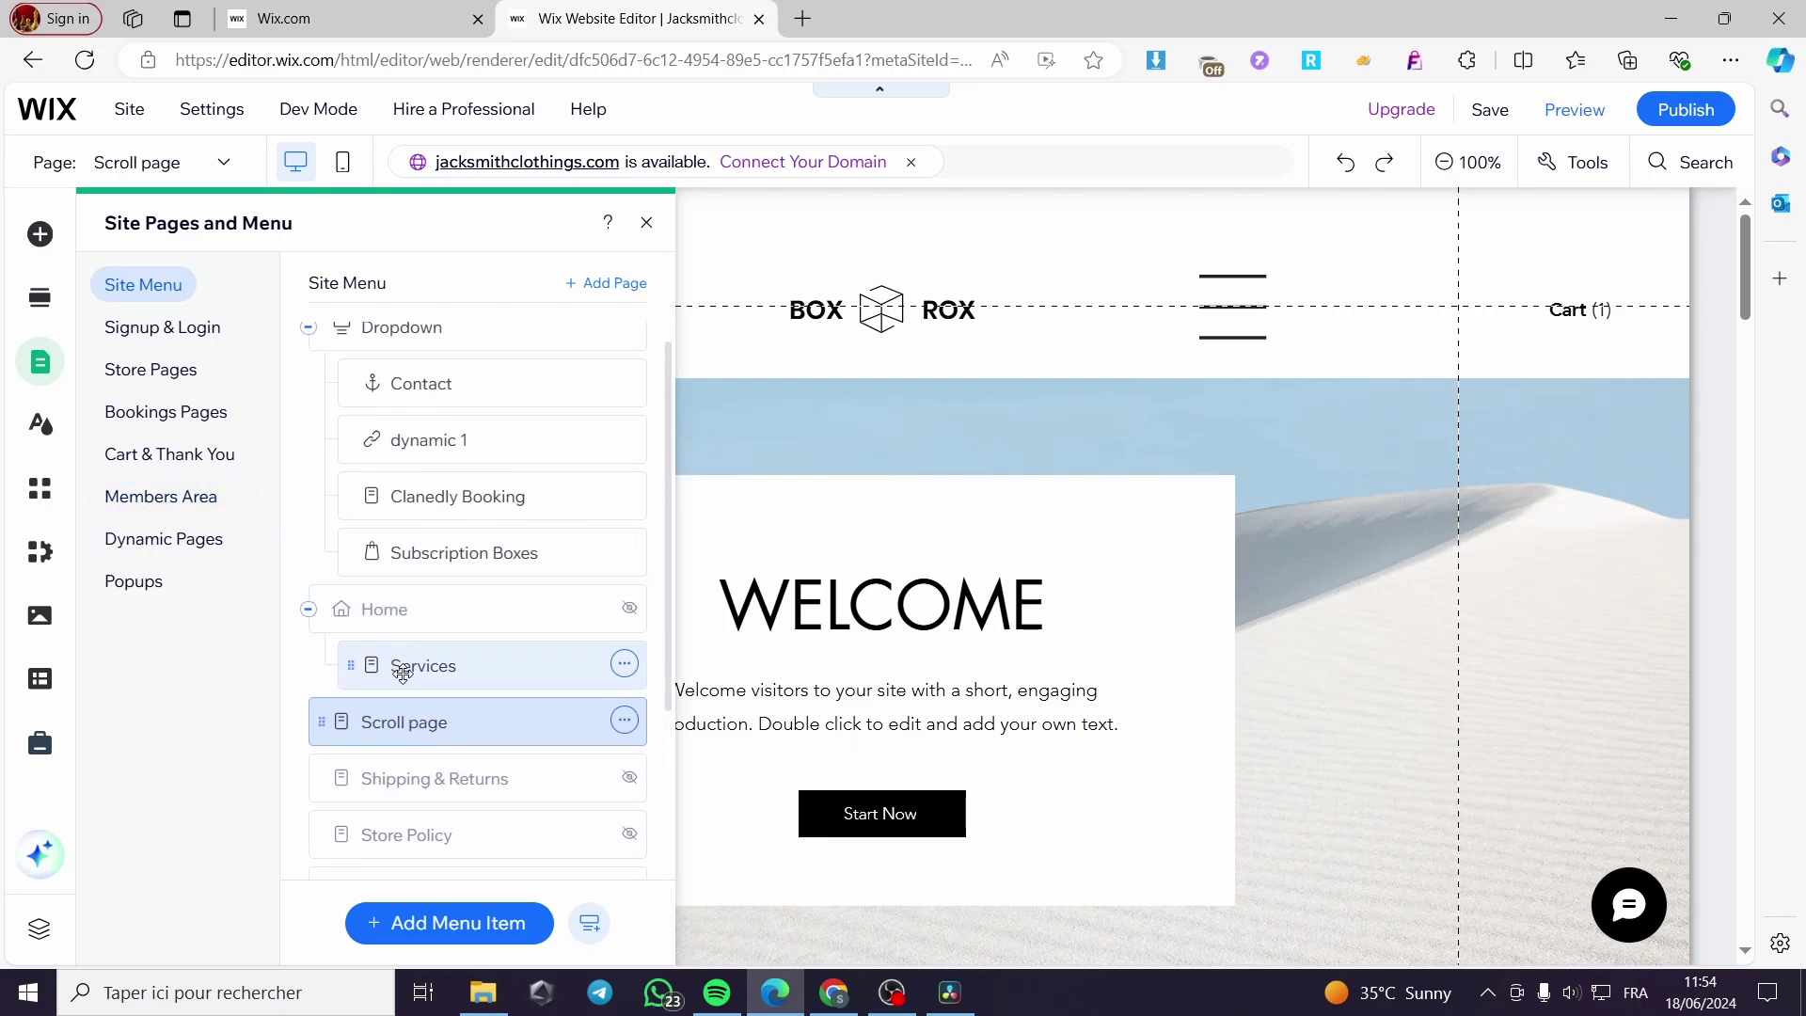
{"action": "left_click_drag", "start_coordinate": [339, 726], "coordinate": [376, 322]}
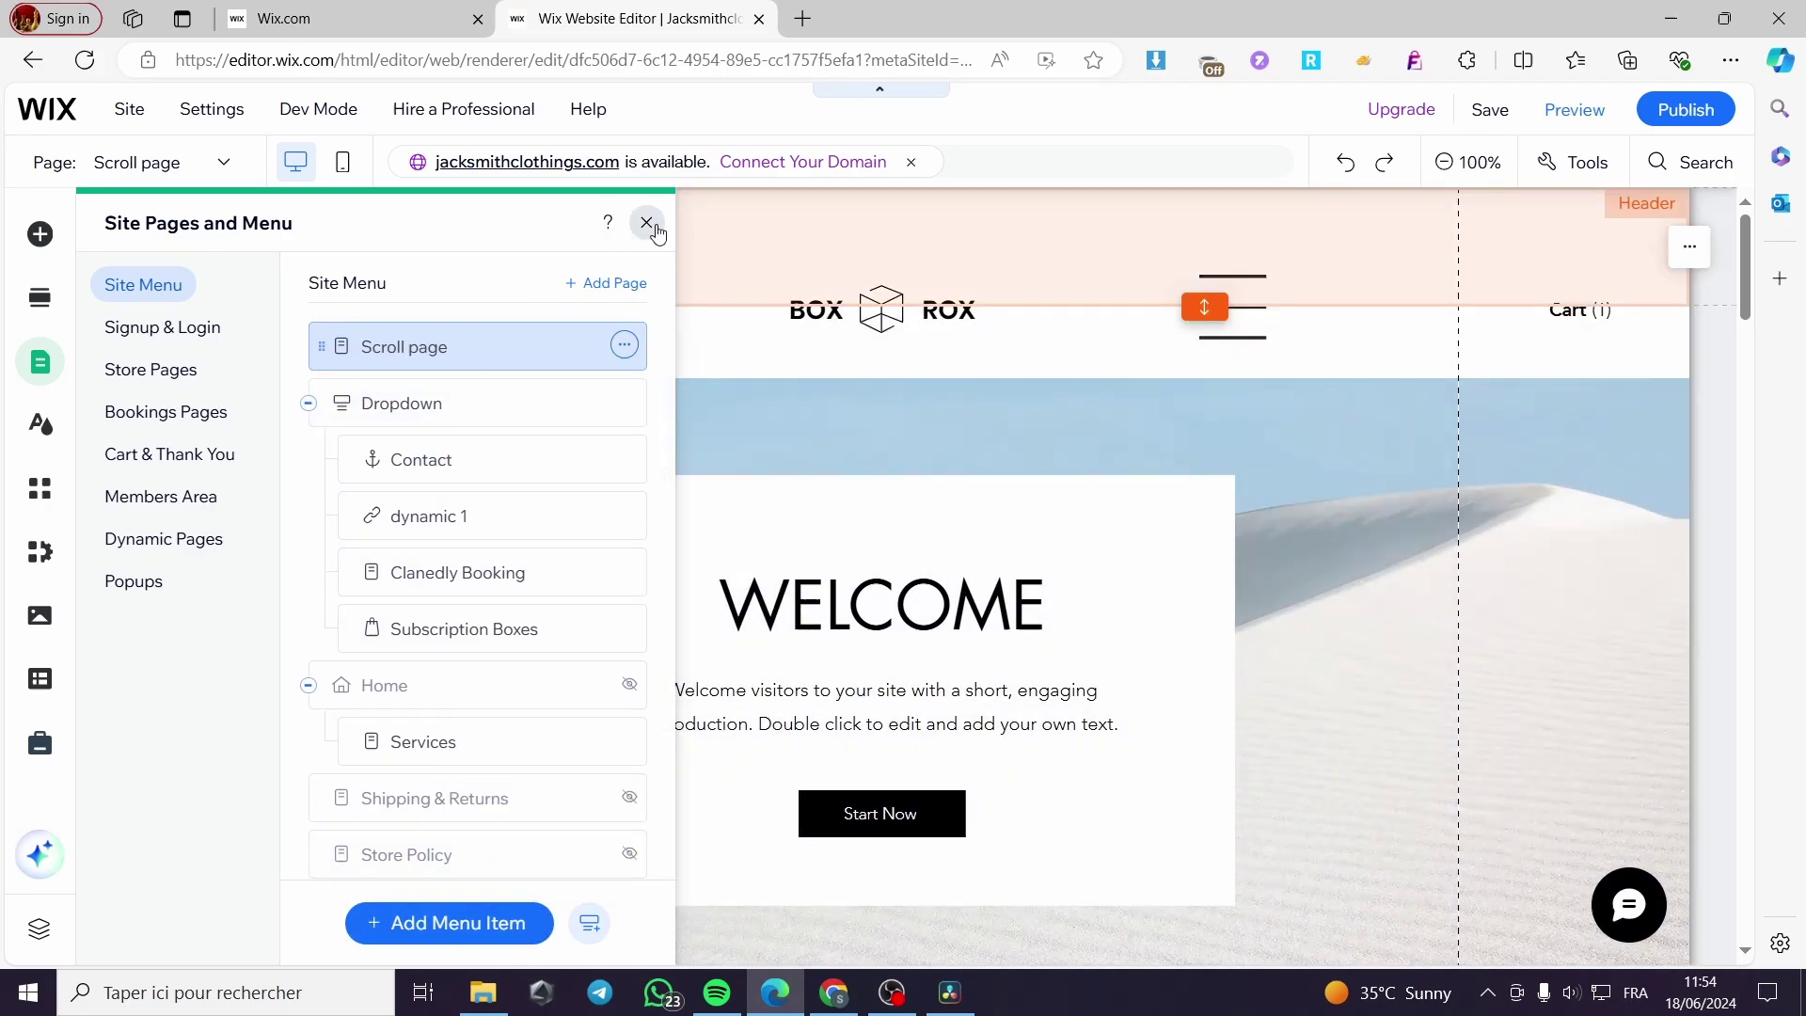
{"action": "left_click", "coordinate": [647, 223]}
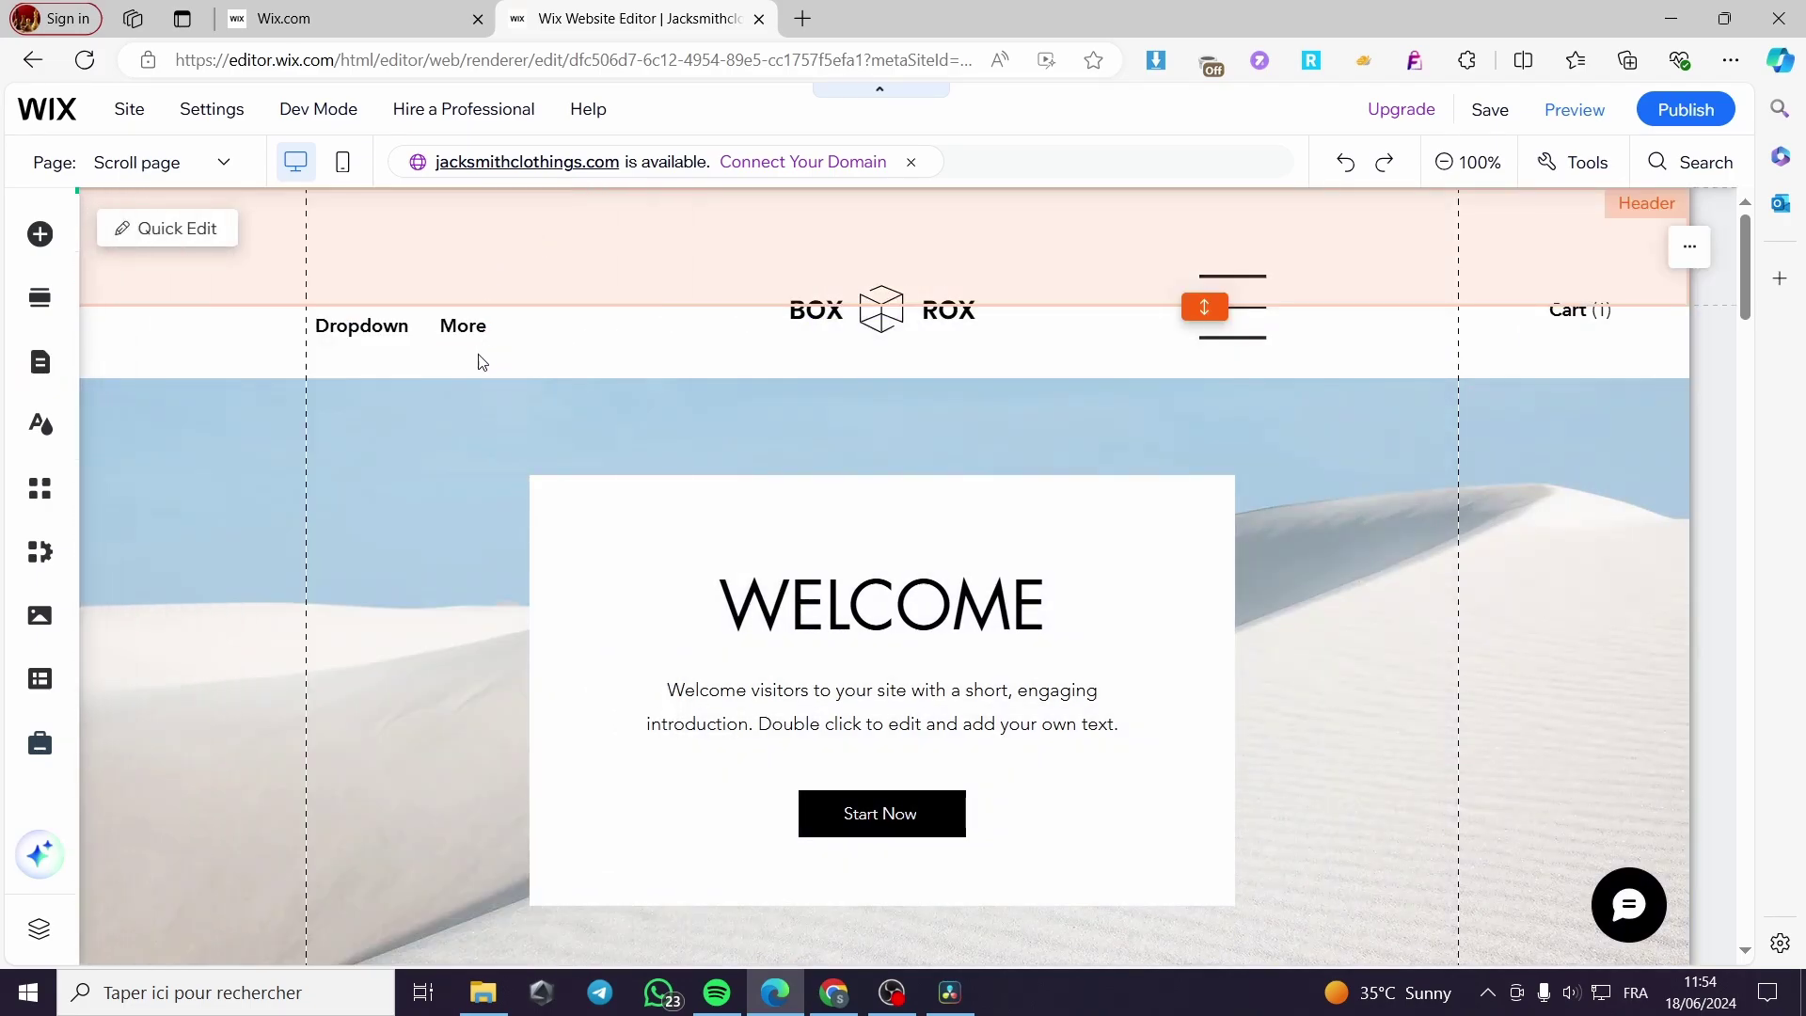
{"action": "left_click", "coordinate": [407, 329]}
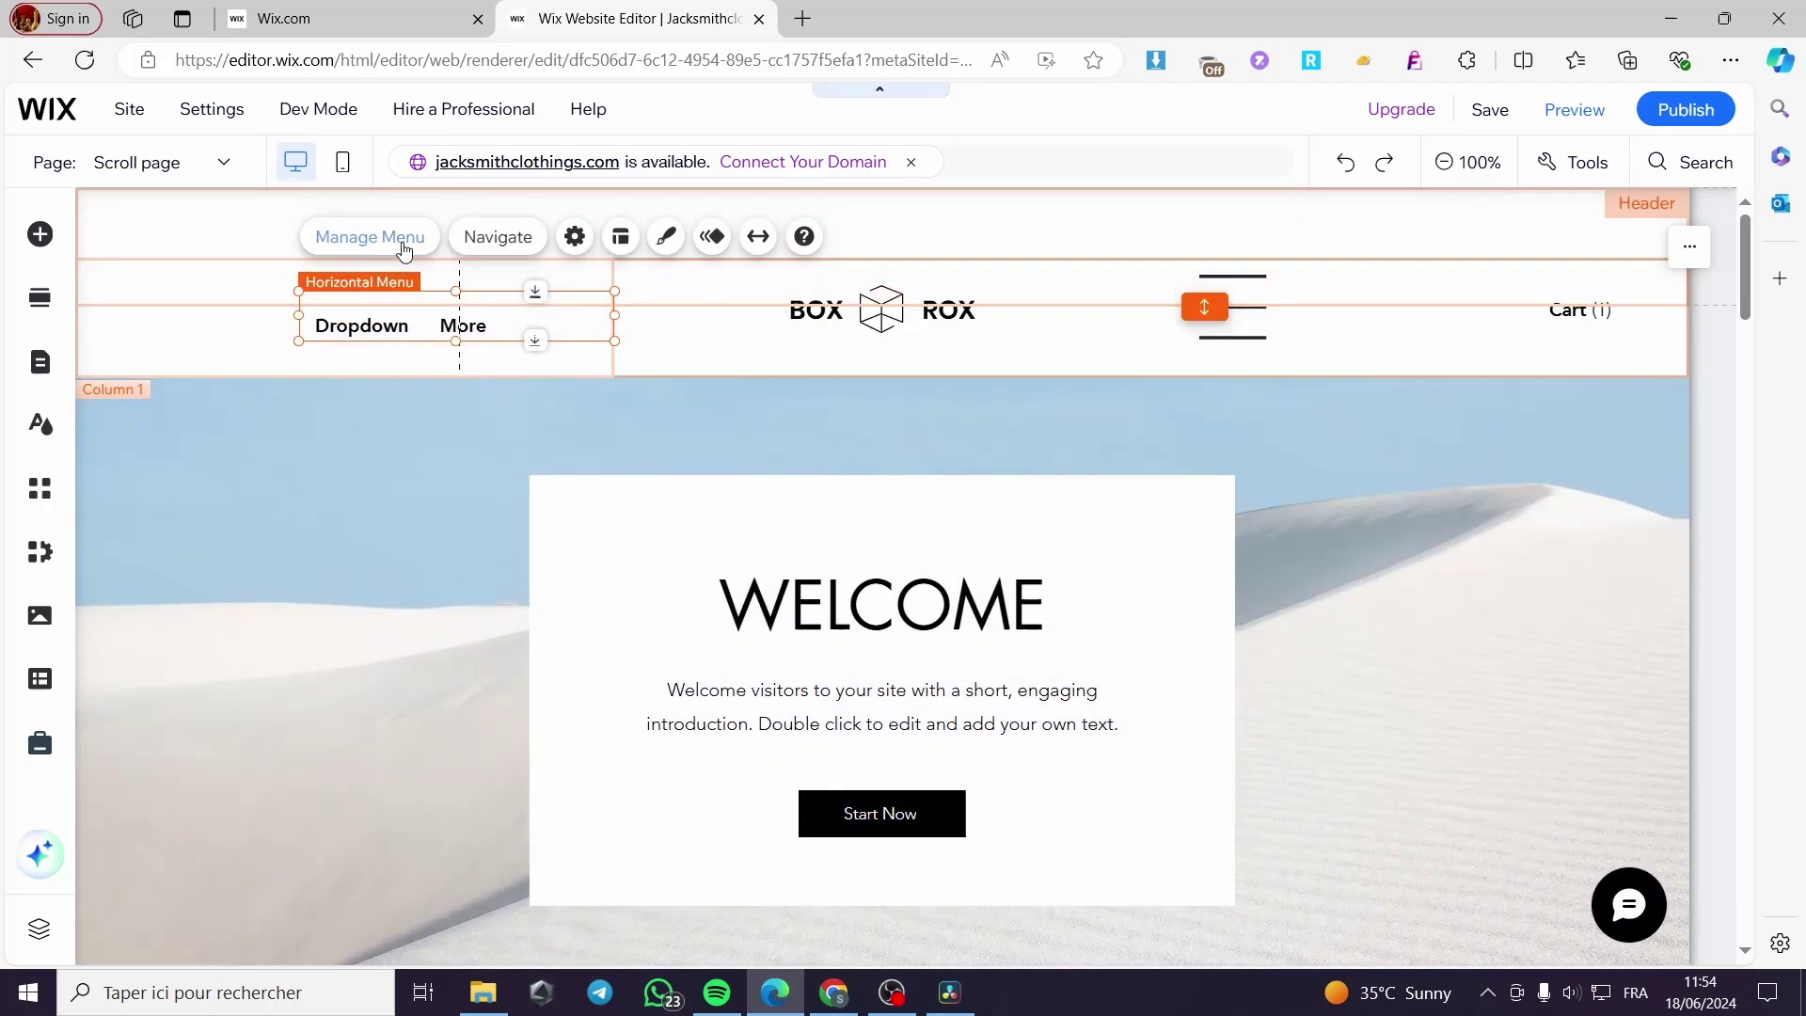
Step: Add Scroll page from Site pages to the header menu, listed after Book Online2
{"action": "left_click", "coordinate": [404, 245]}
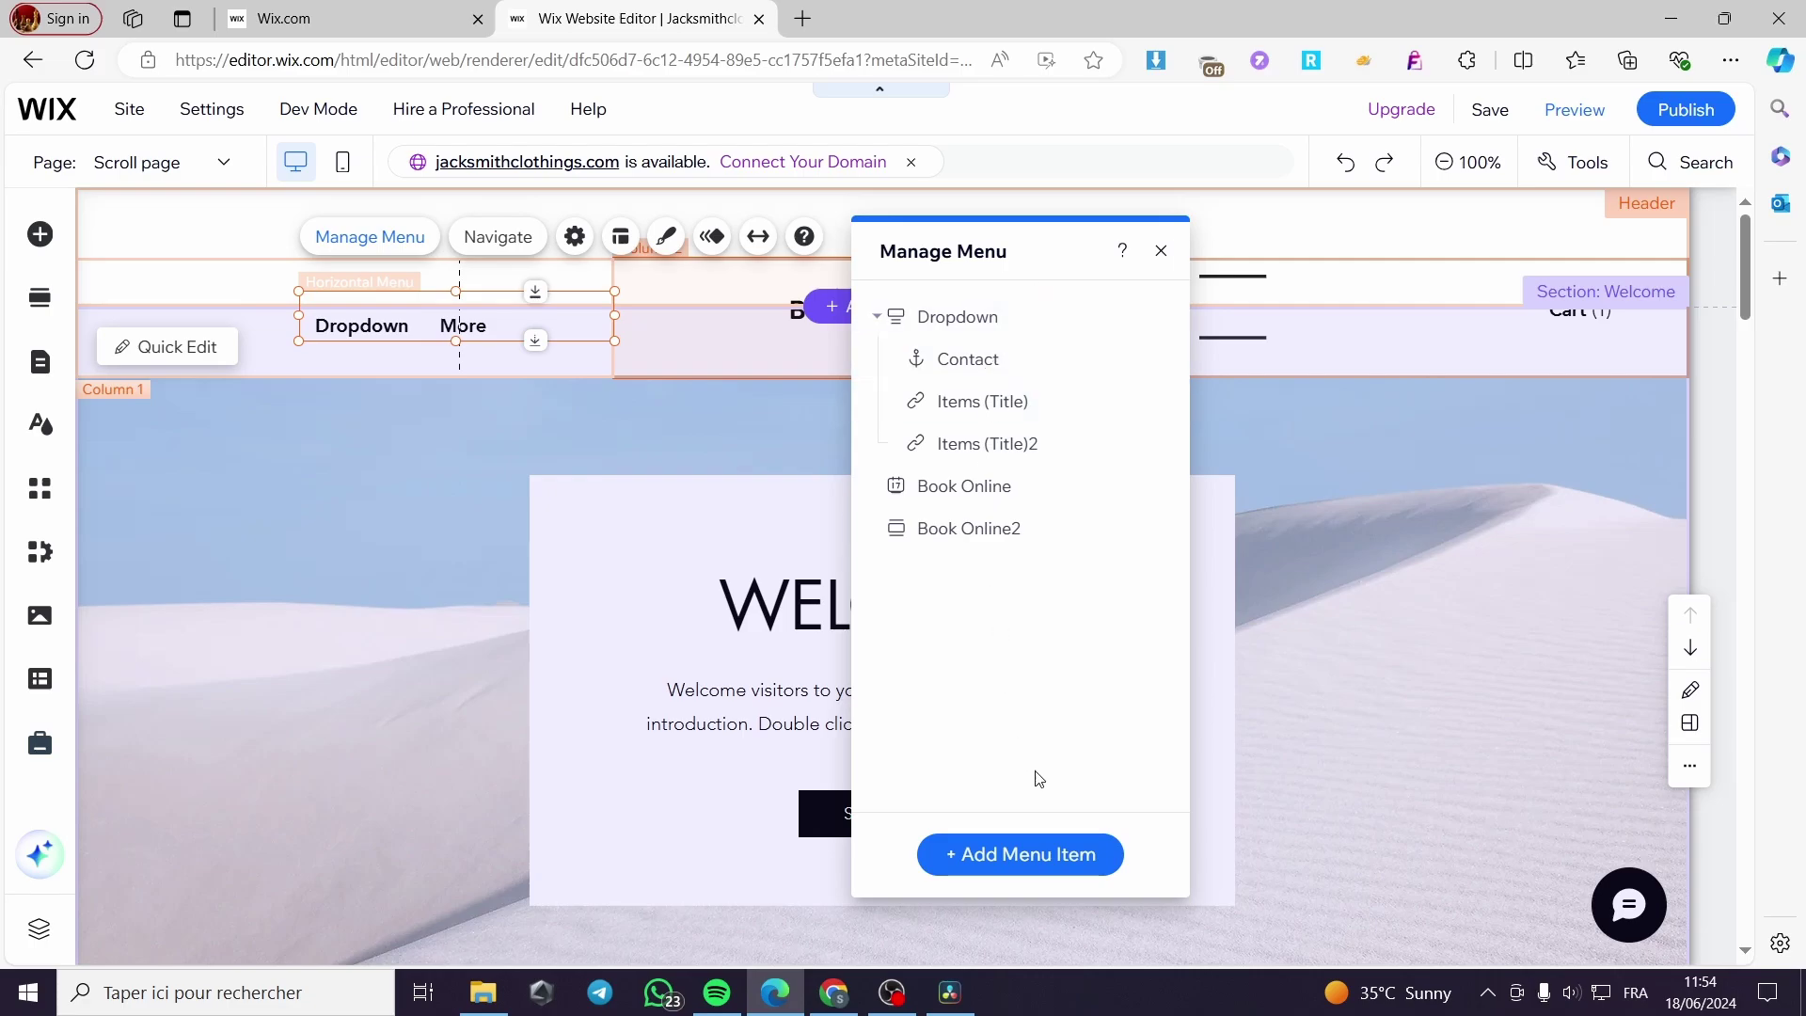
{"action": "left_click", "coordinate": [1048, 851]}
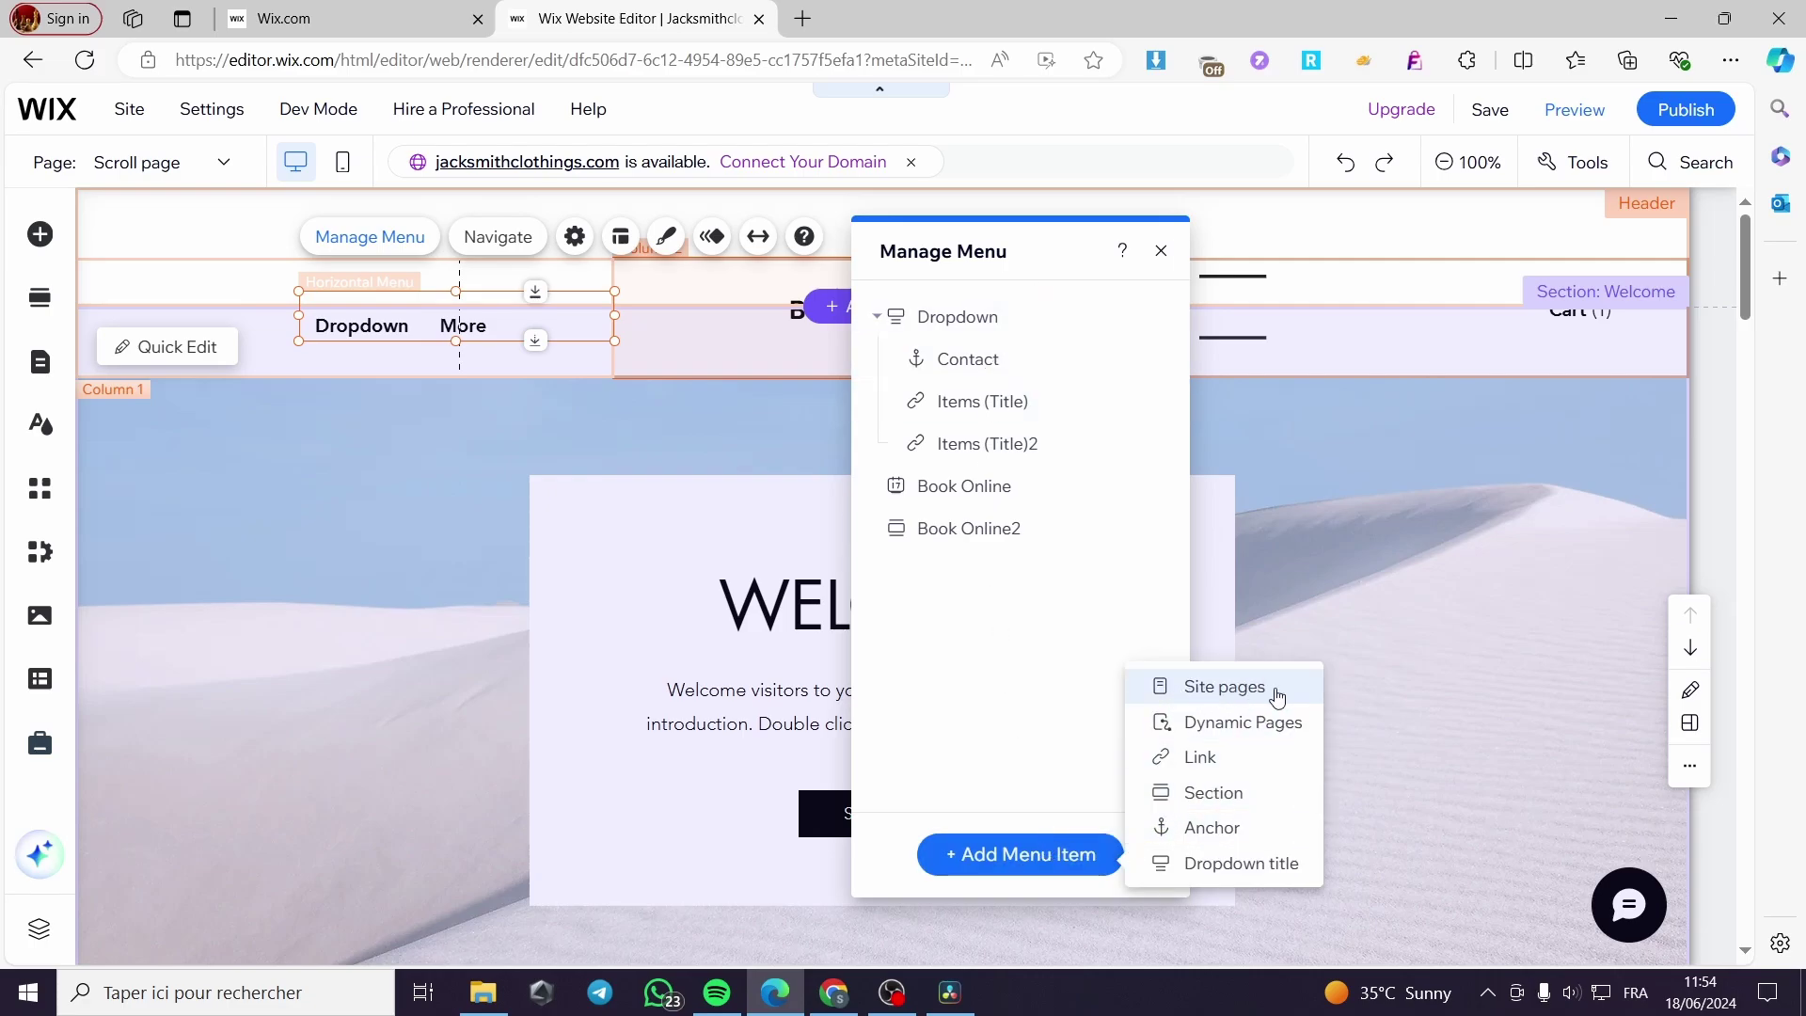
{"action": "left_click", "coordinate": [1223, 688]}
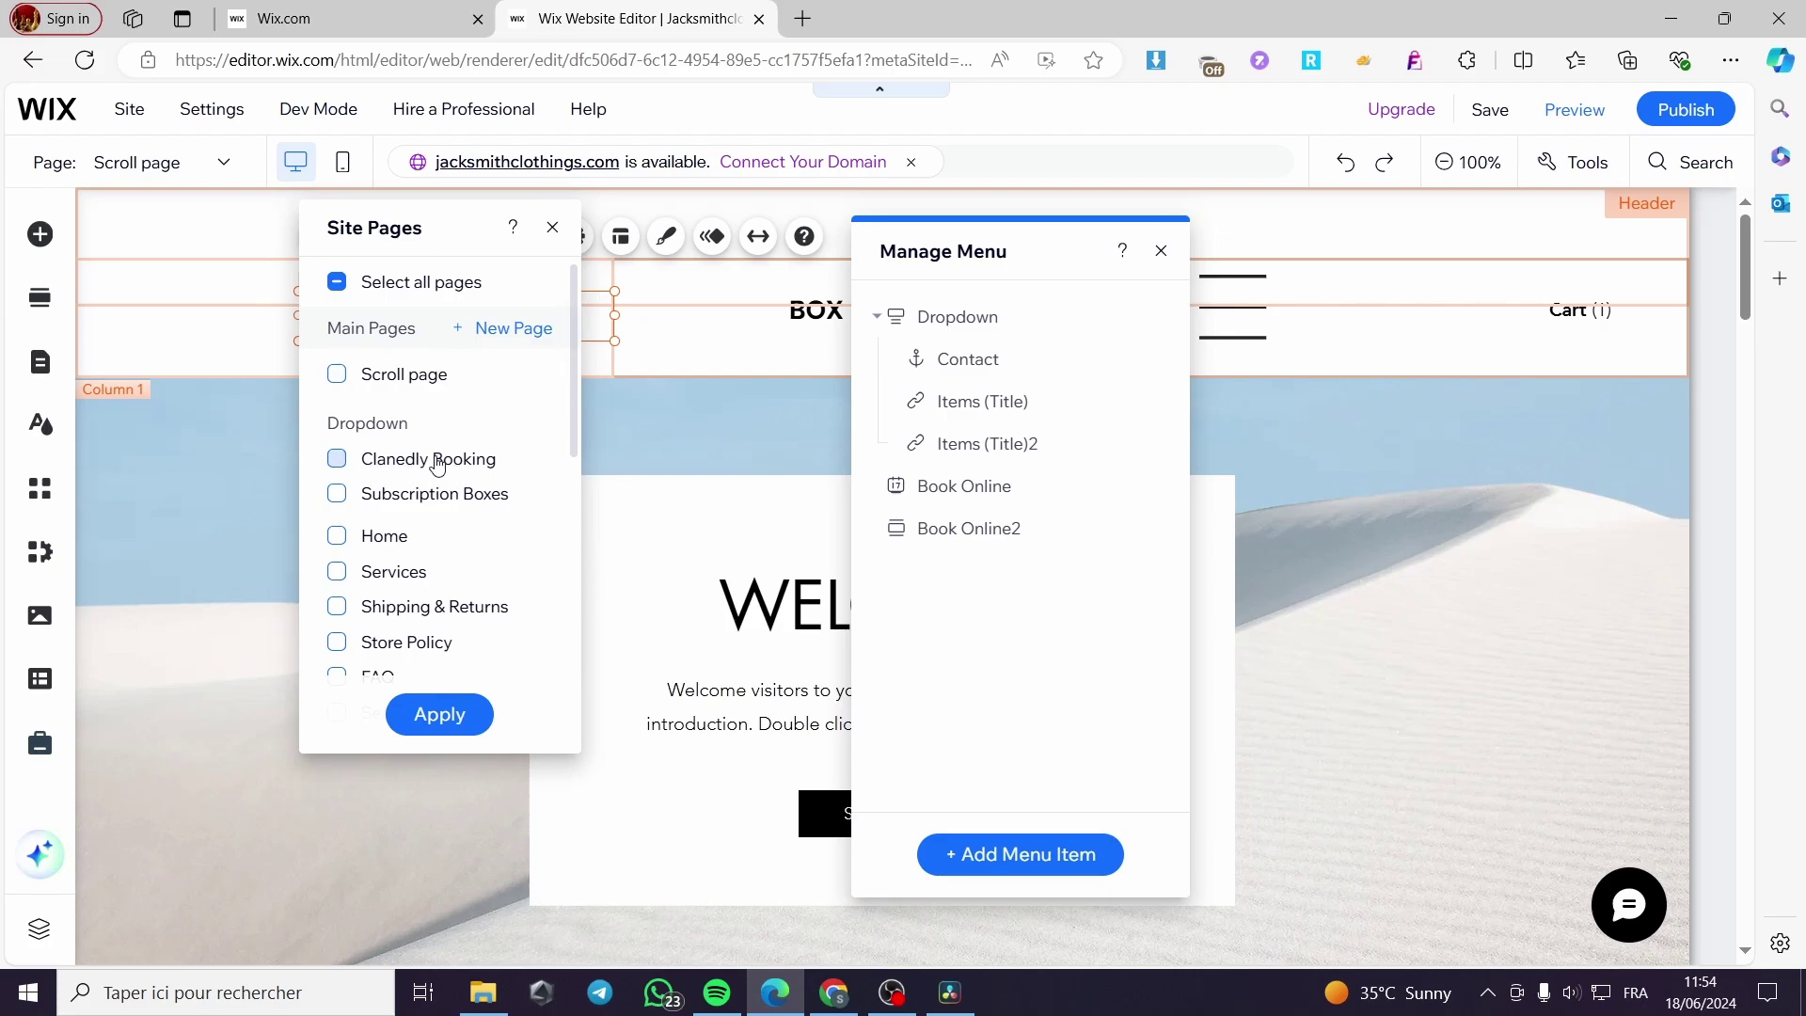
{"action": "scroll", "coordinate": [578, 340], "scroll_direction": "down", "scroll_amount": 6}
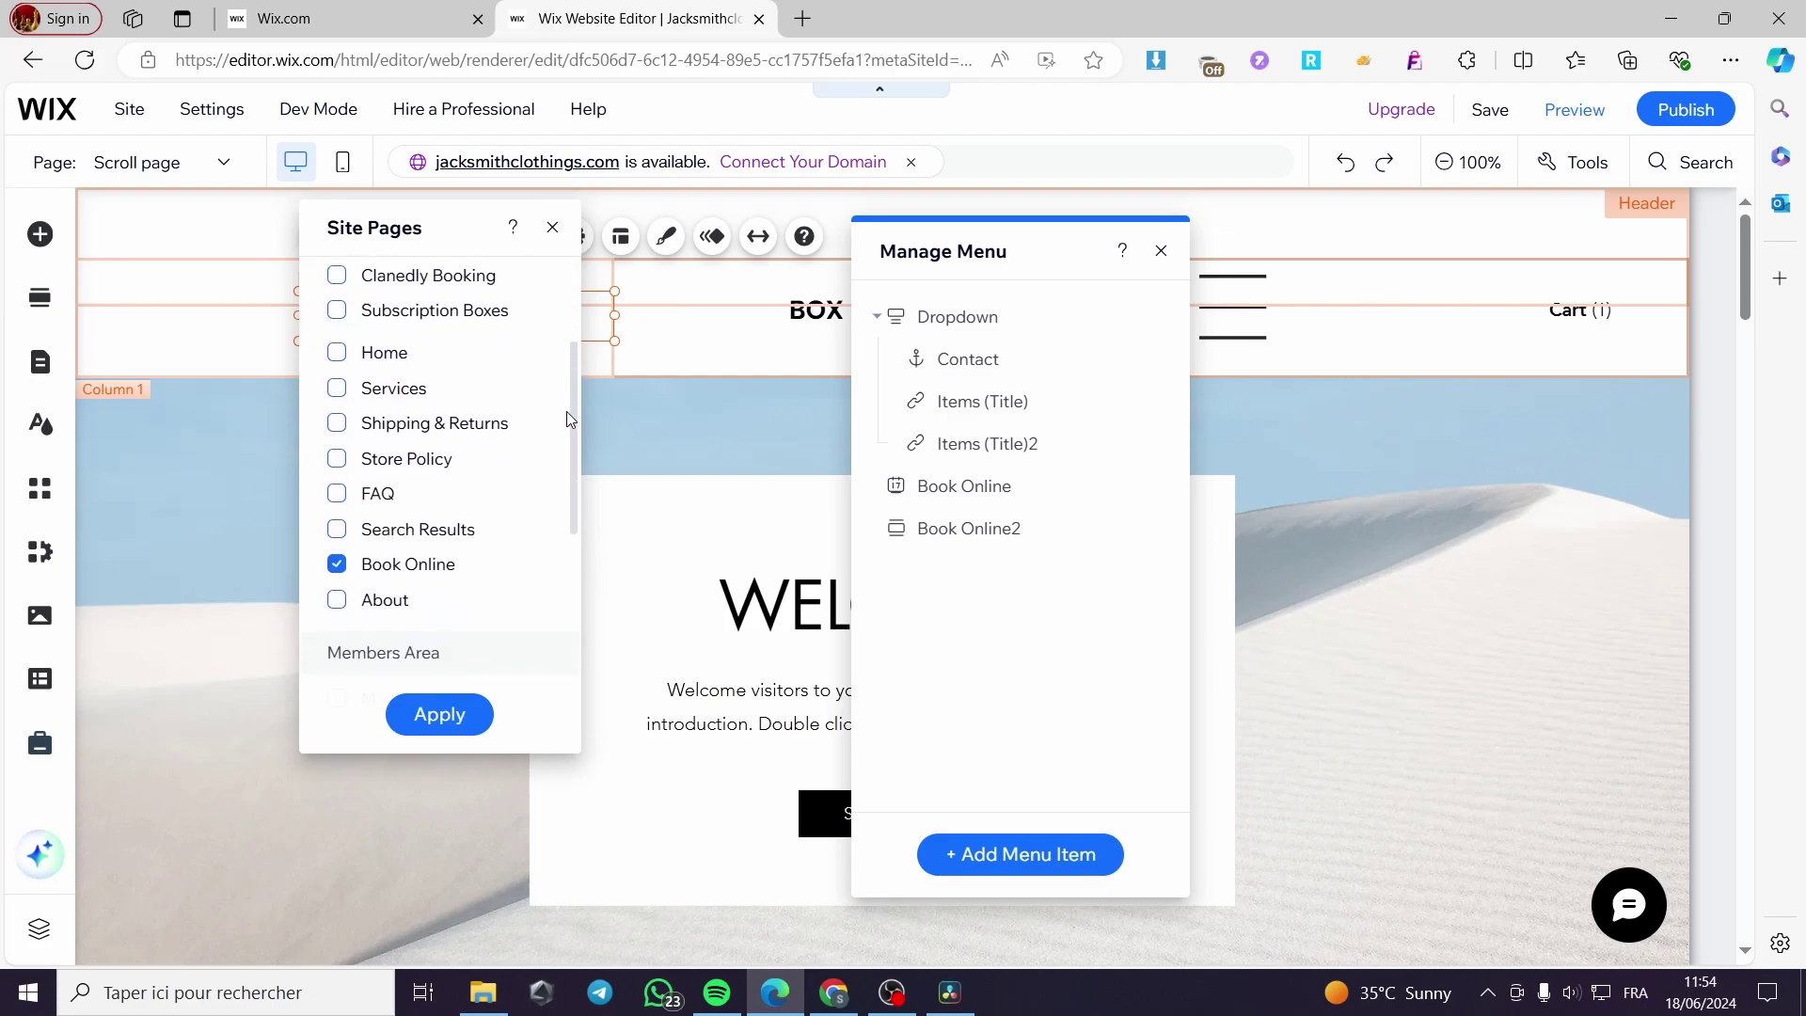
{"action": "scroll", "coordinate": [556, 603], "scroll_direction": "down", "scroll_amount": 2}
{"action": "scroll", "coordinate": [556, 488], "scroll_direction": "up", "scroll_amount": 10}
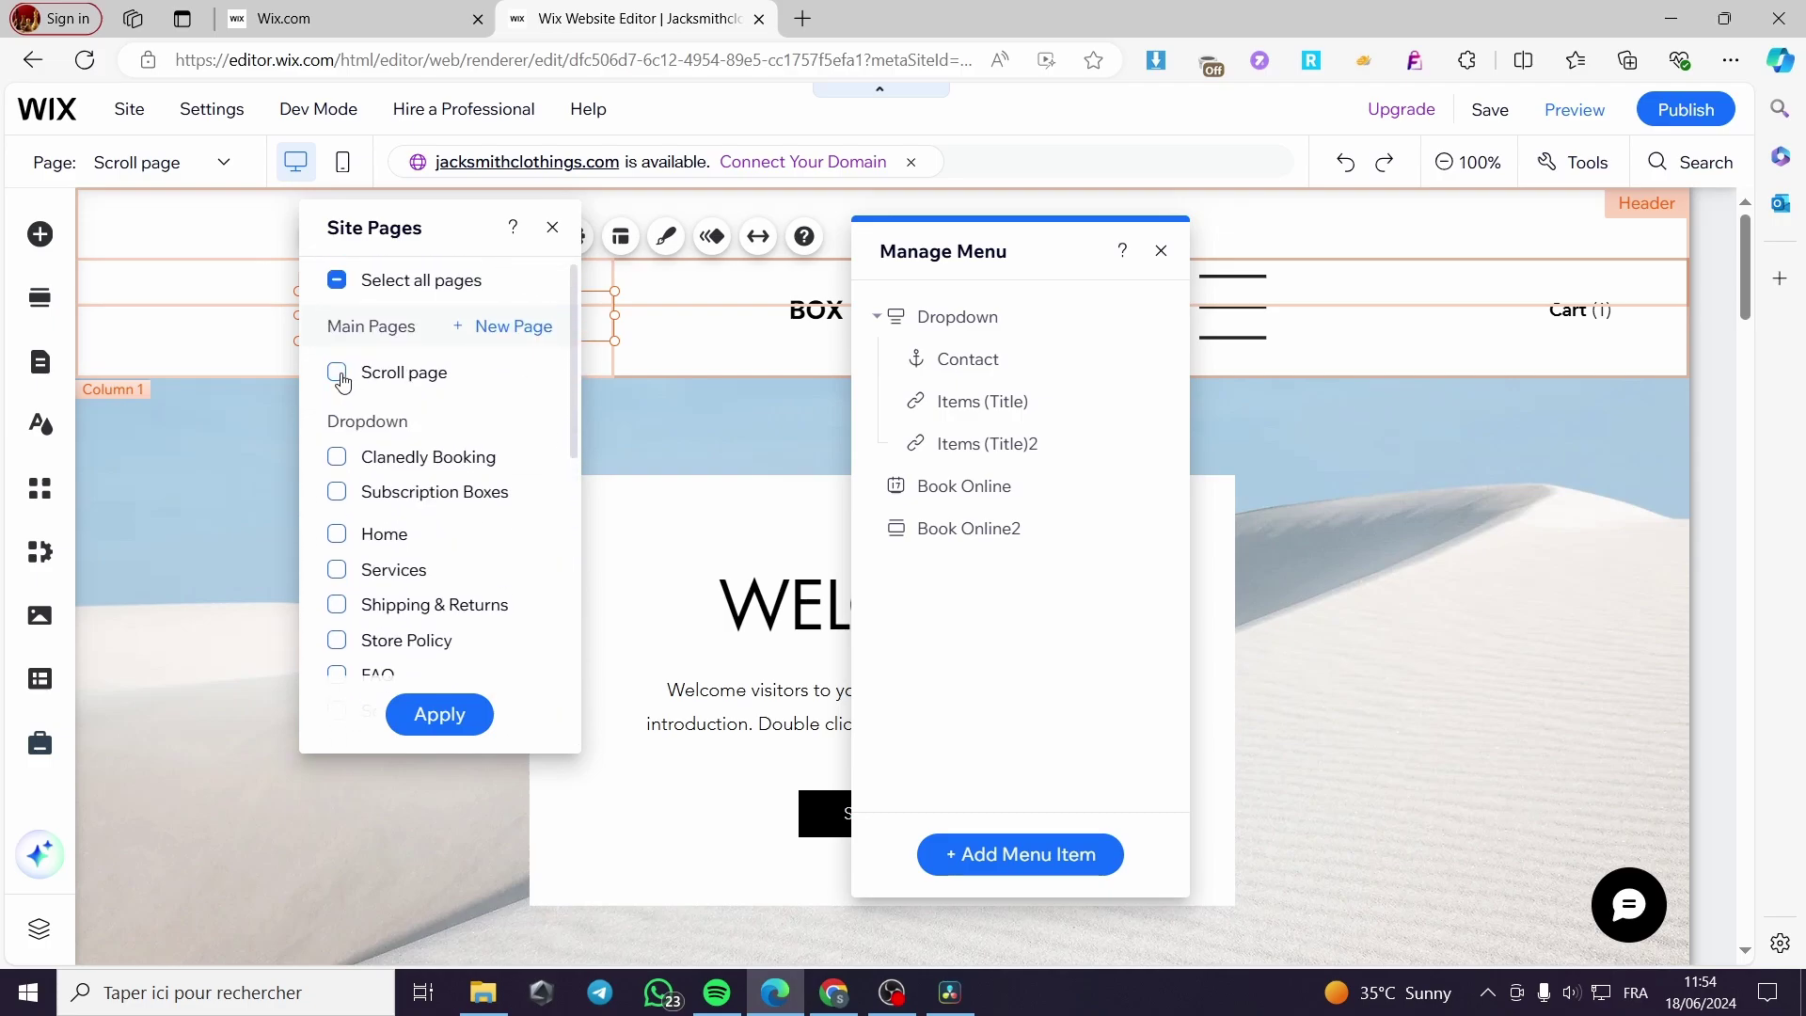
{"action": "left_click", "coordinate": [457, 726]}
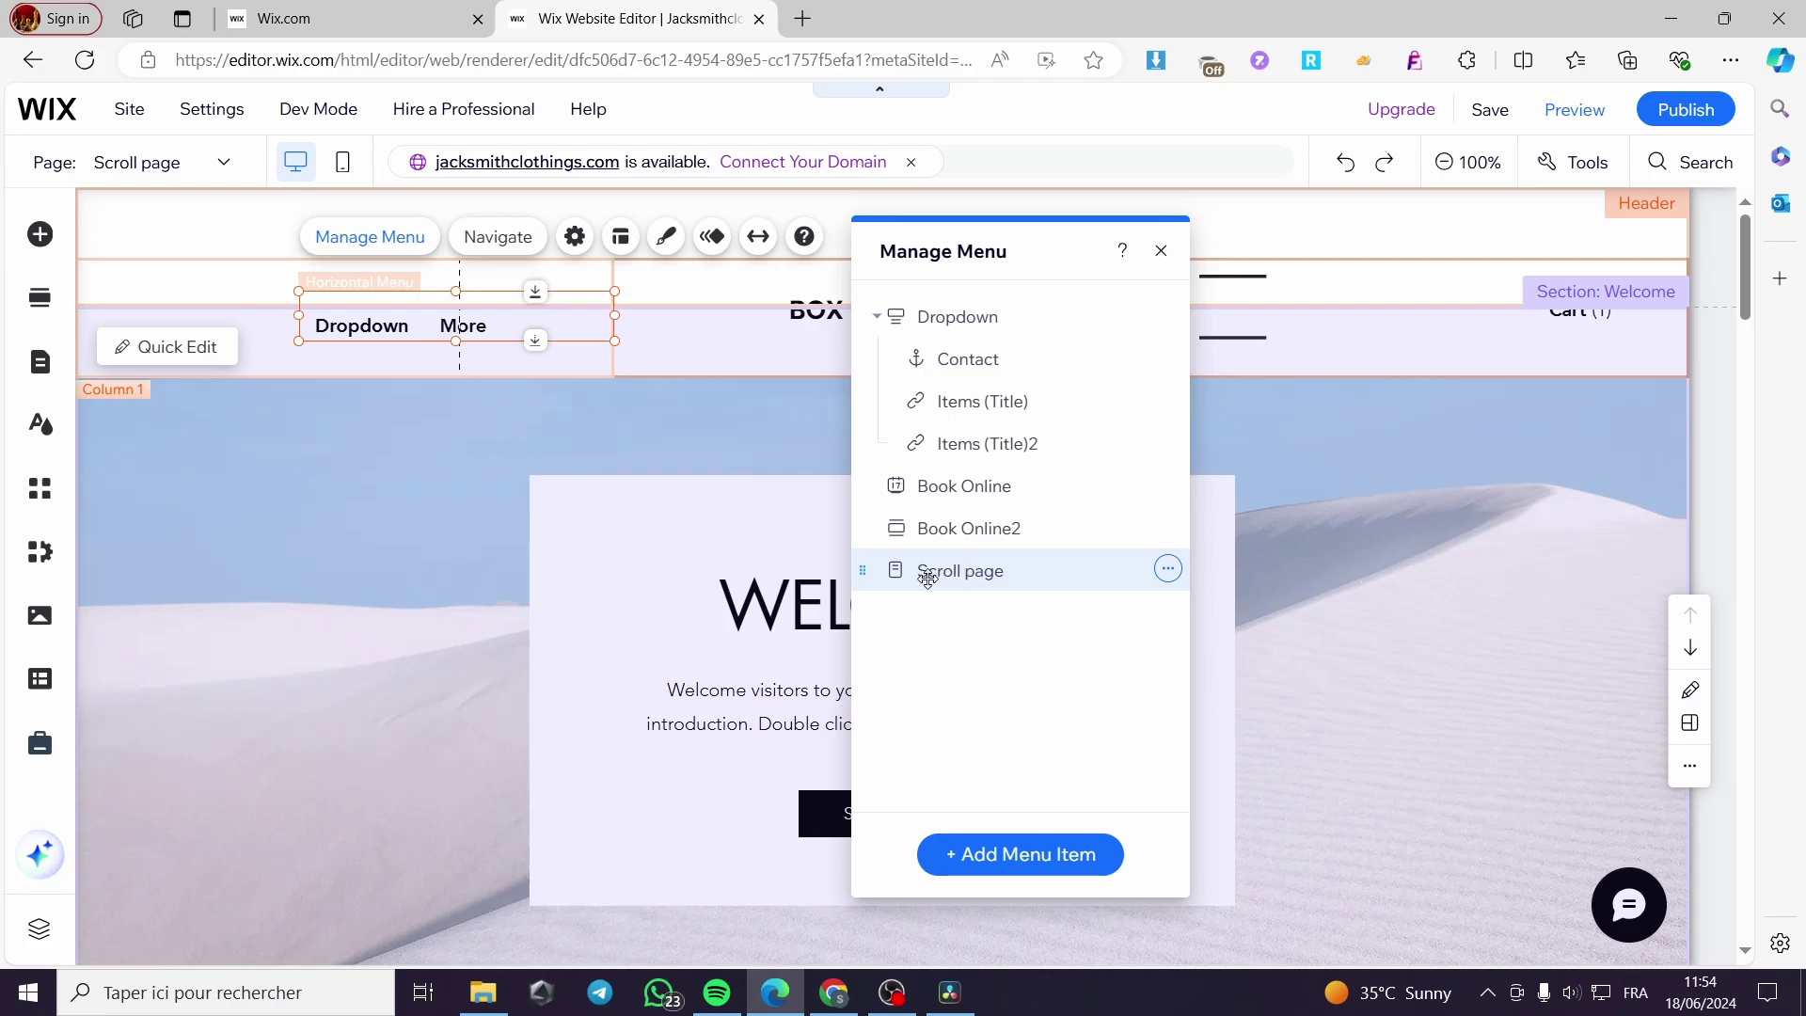
Step: Drag the Scroll page menu item above Dropdown to the top of Manage Menu
{"action": "left_click_drag", "start_coordinate": [960, 580], "coordinate": [988, 307]}
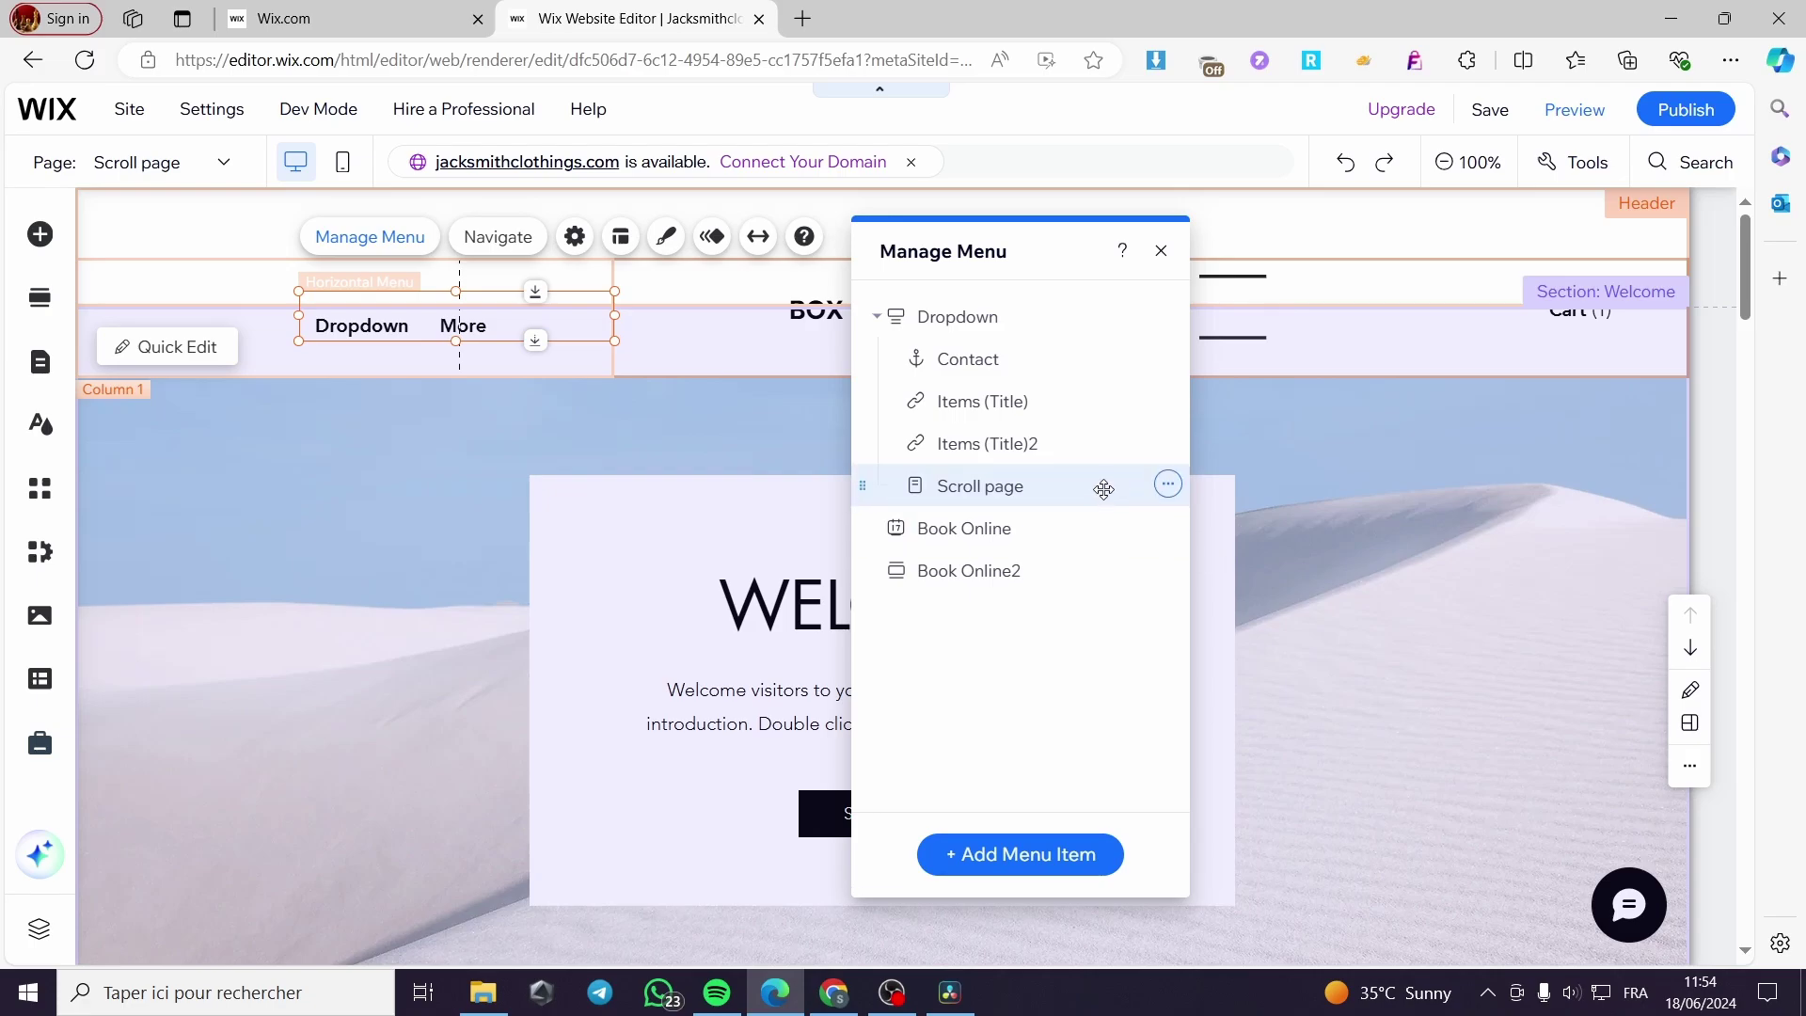
{"action": "left_click", "coordinate": [1168, 485]}
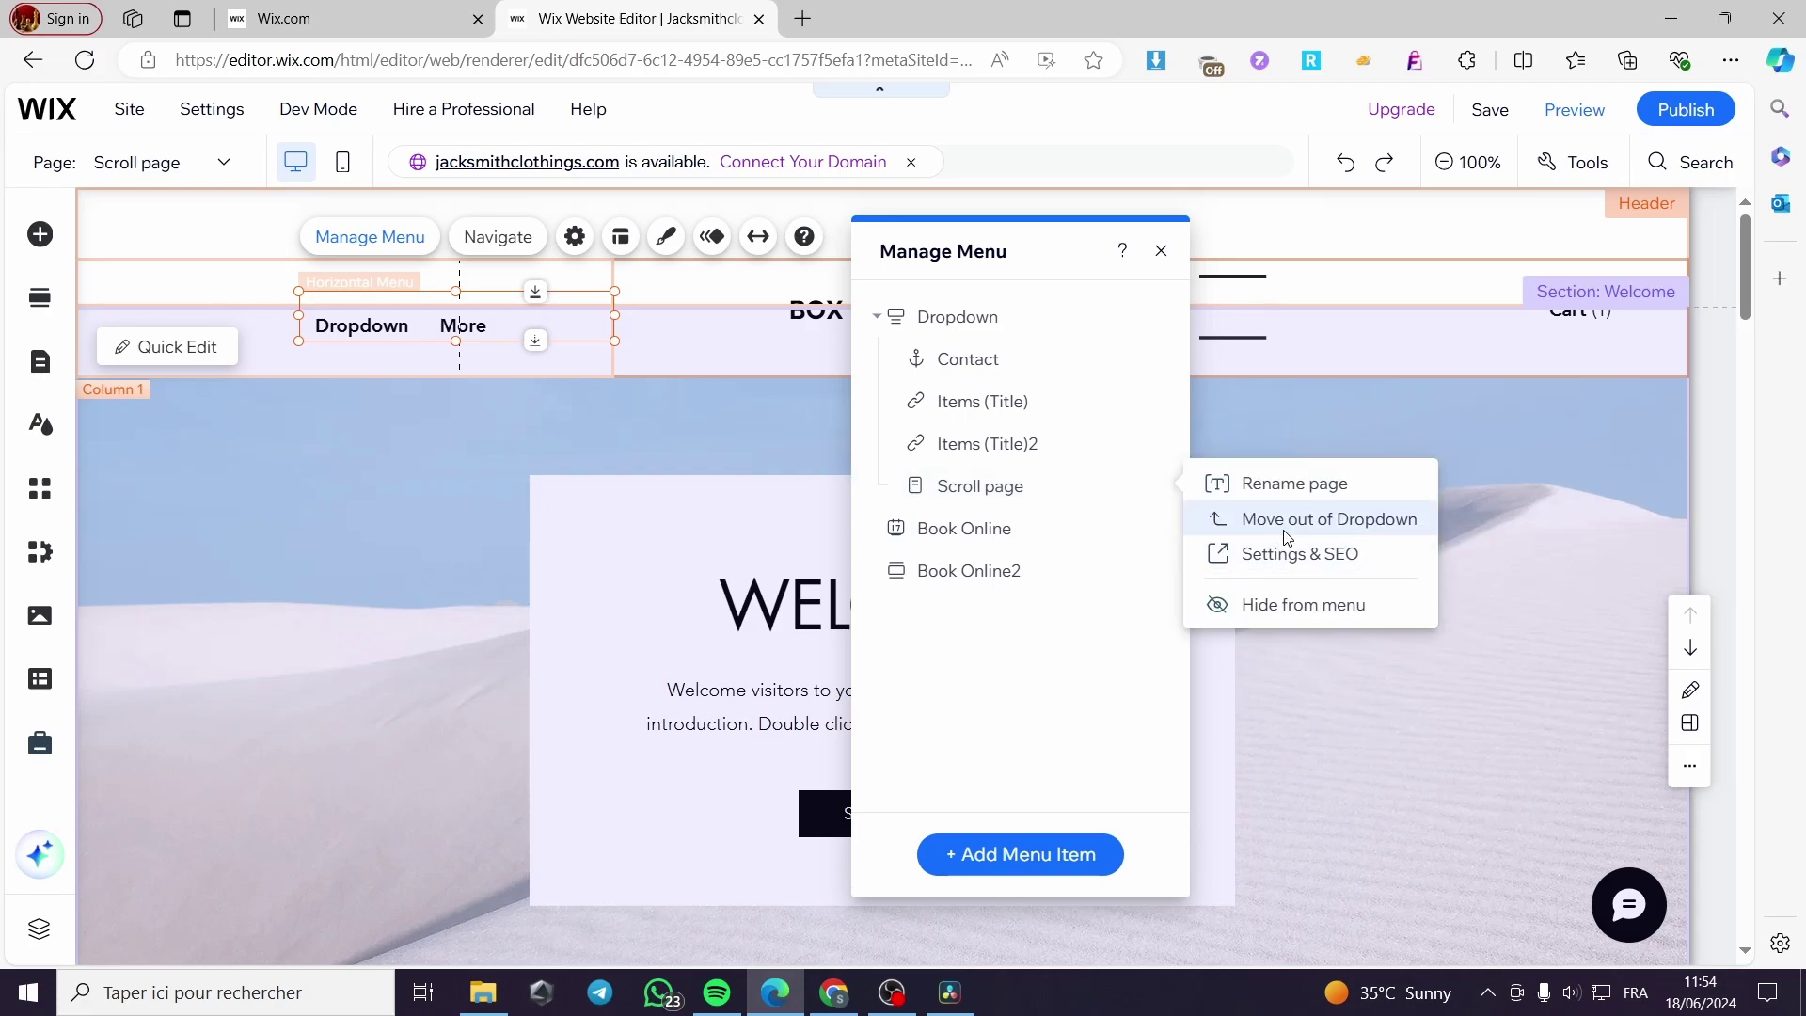
{"action": "left_click_drag", "start_coordinate": [973, 484], "coordinate": [958, 292]}
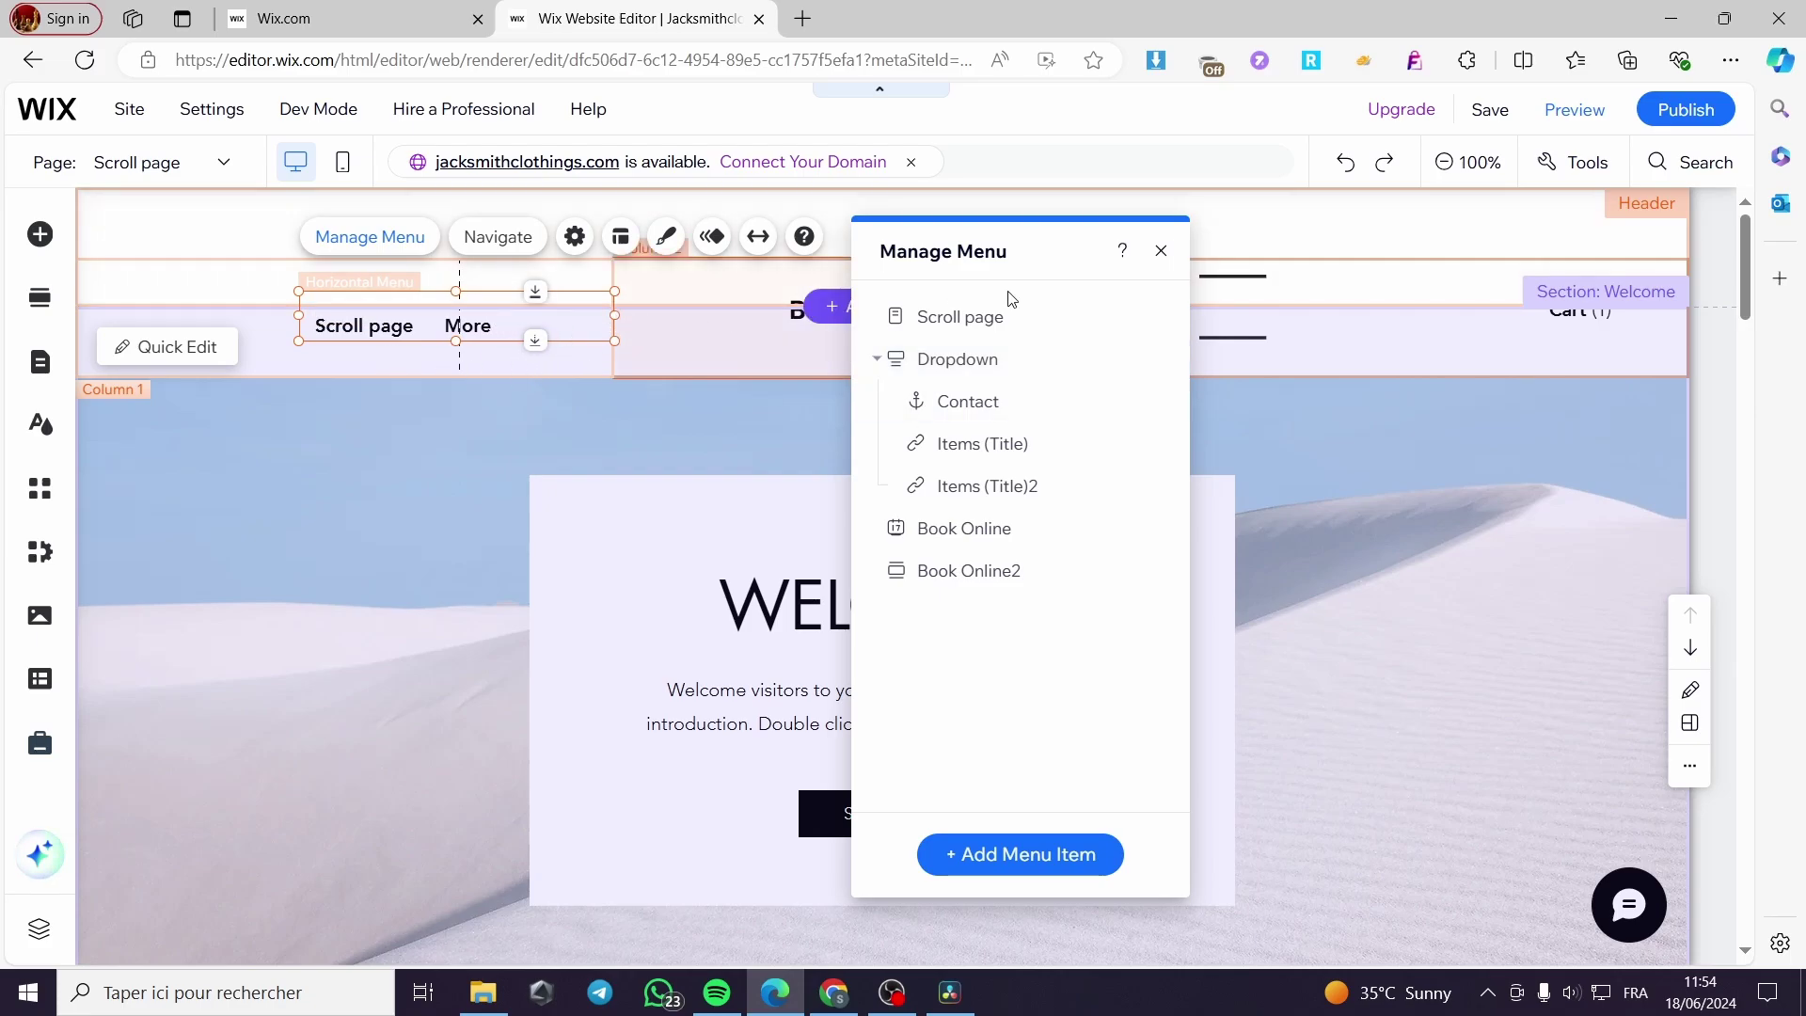
{"action": "left_click", "coordinate": [1161, 251]}
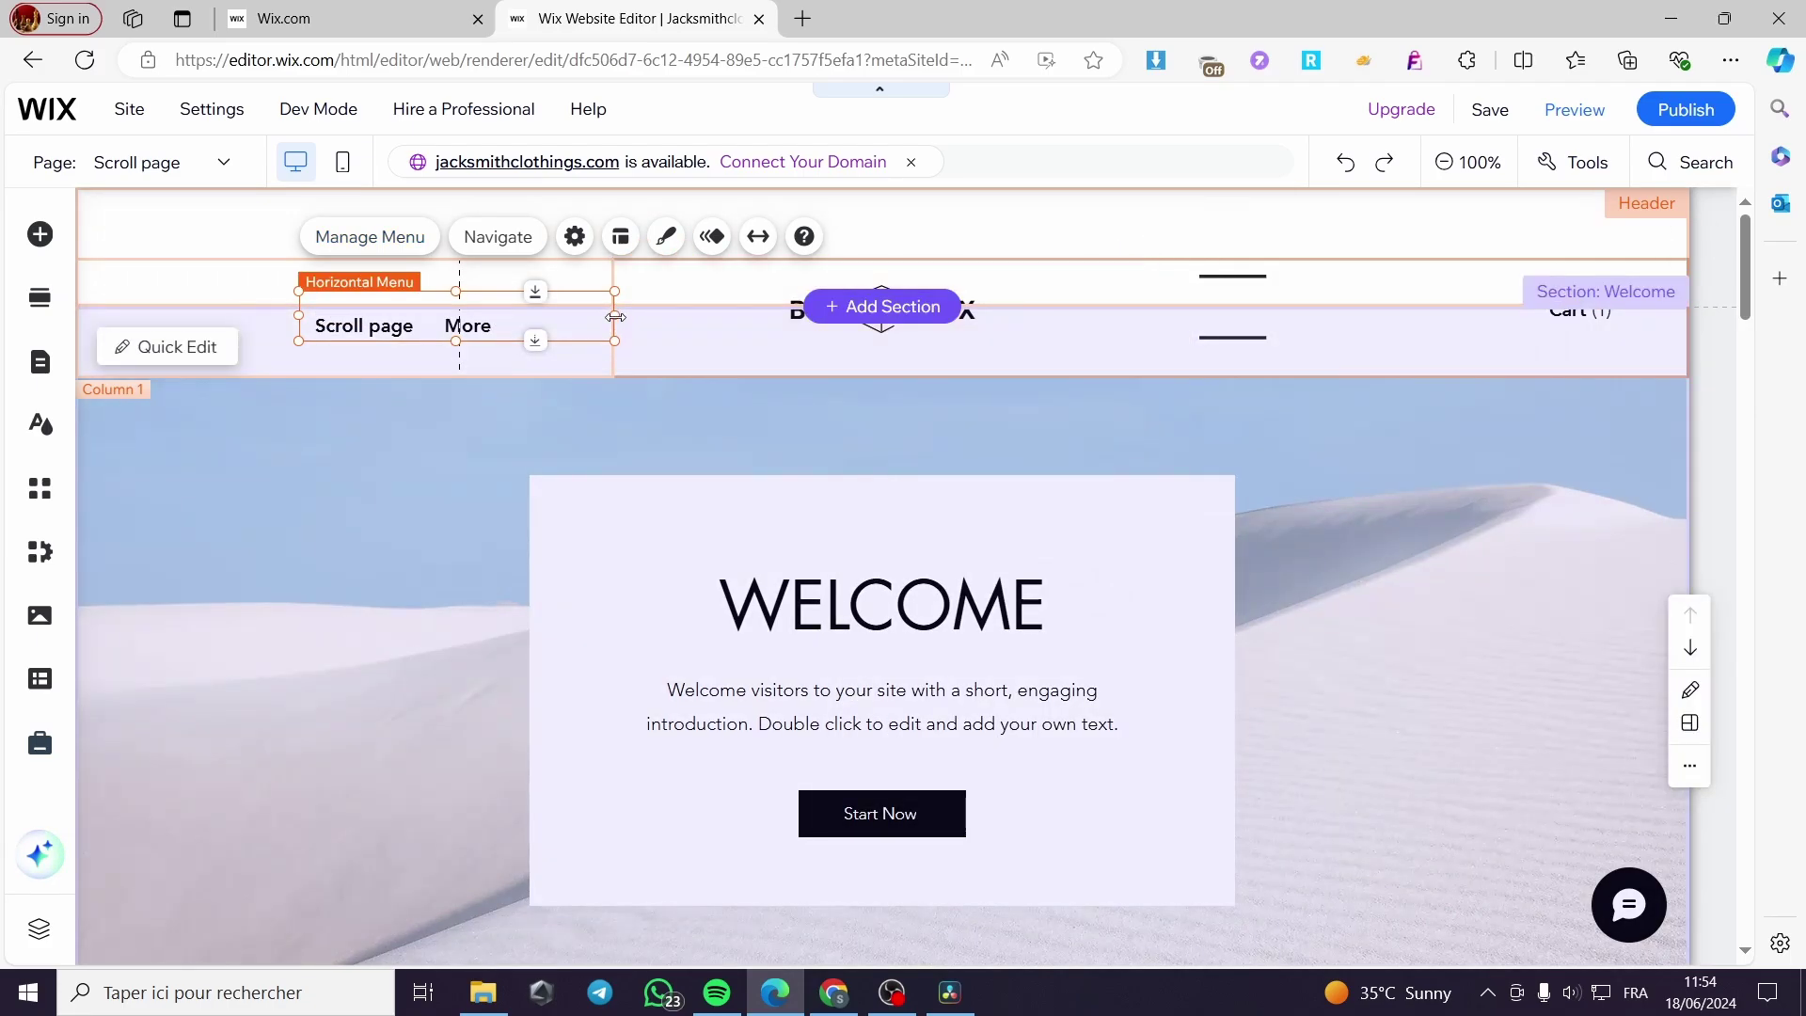
Step: Widen the header's horizontal menu and shift it left so Book Online2 fits
{"action": "left_click_drag", "start_coordinate": [615, 317], "coordinate": [649, 317]}
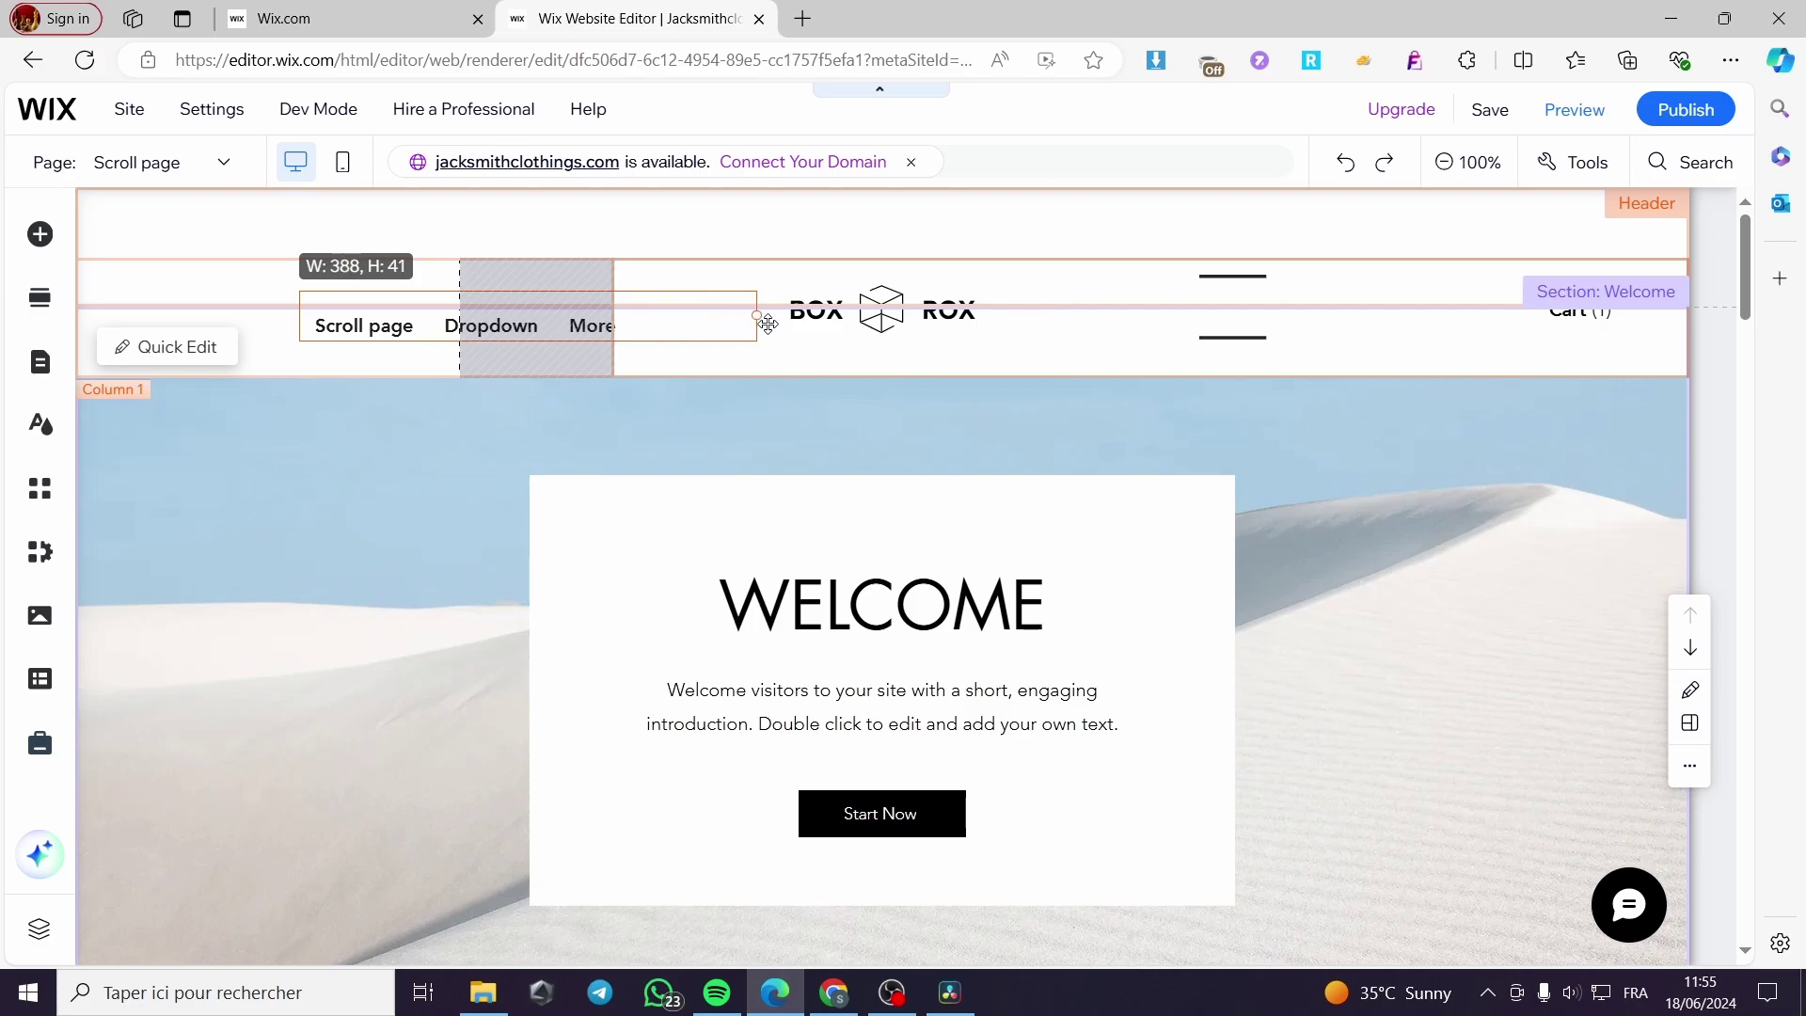
{"action": "left_click_drag", "start_coordinate": [768, 324], "coordinate": [928, 336]}
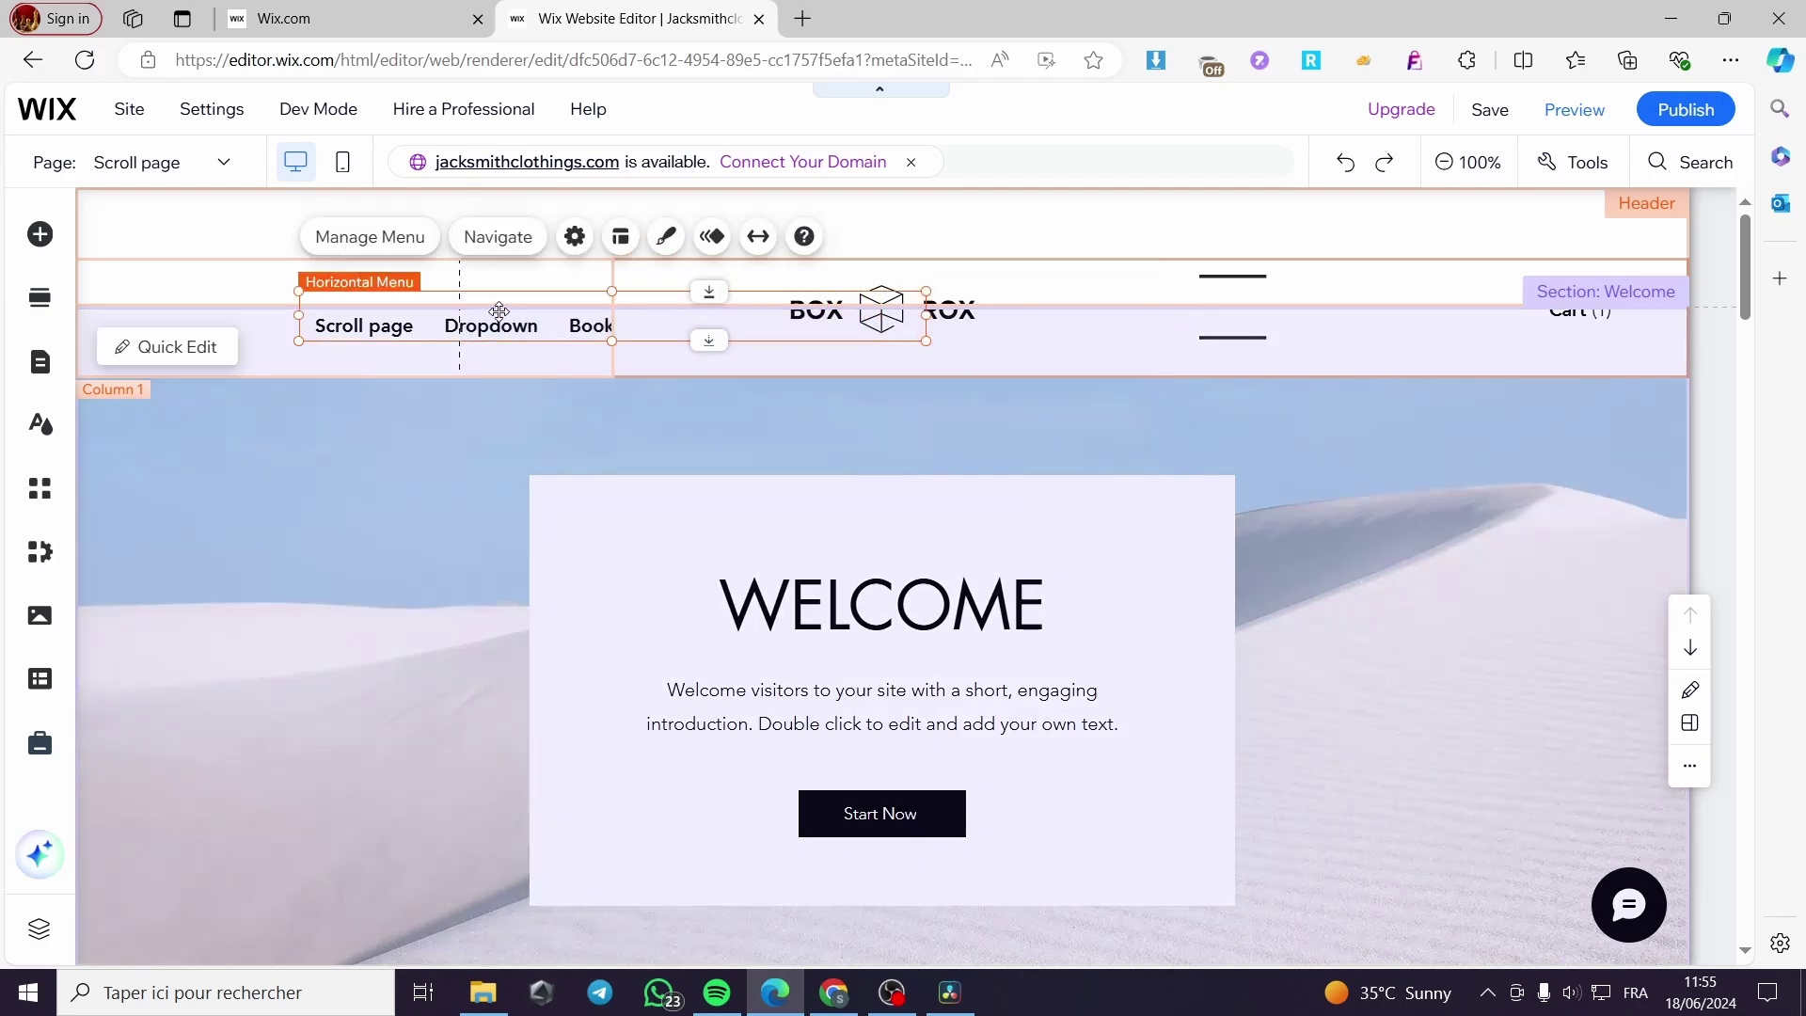
{"action": "left_click_drag", "start_coordinate": [498, 303], "coordinate": [317, 306]}
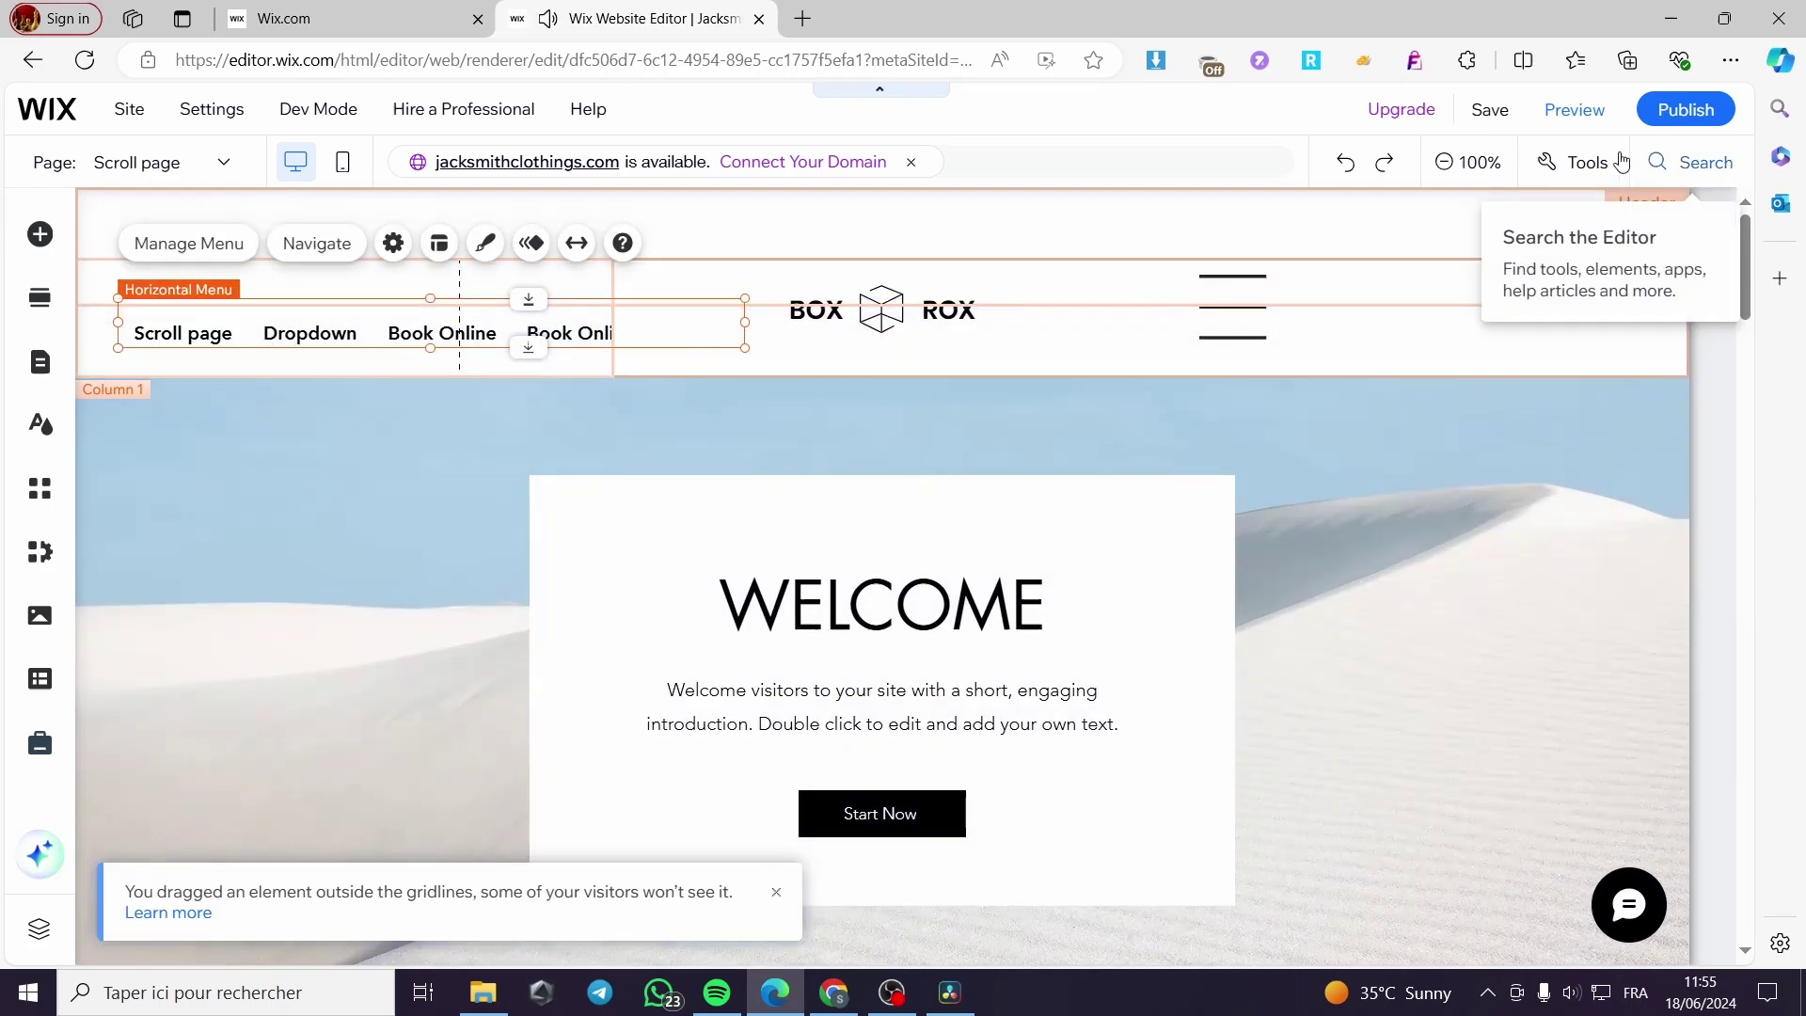
Step: Save the site
{"action": "left_click", "coordinate": [1490, 109]}
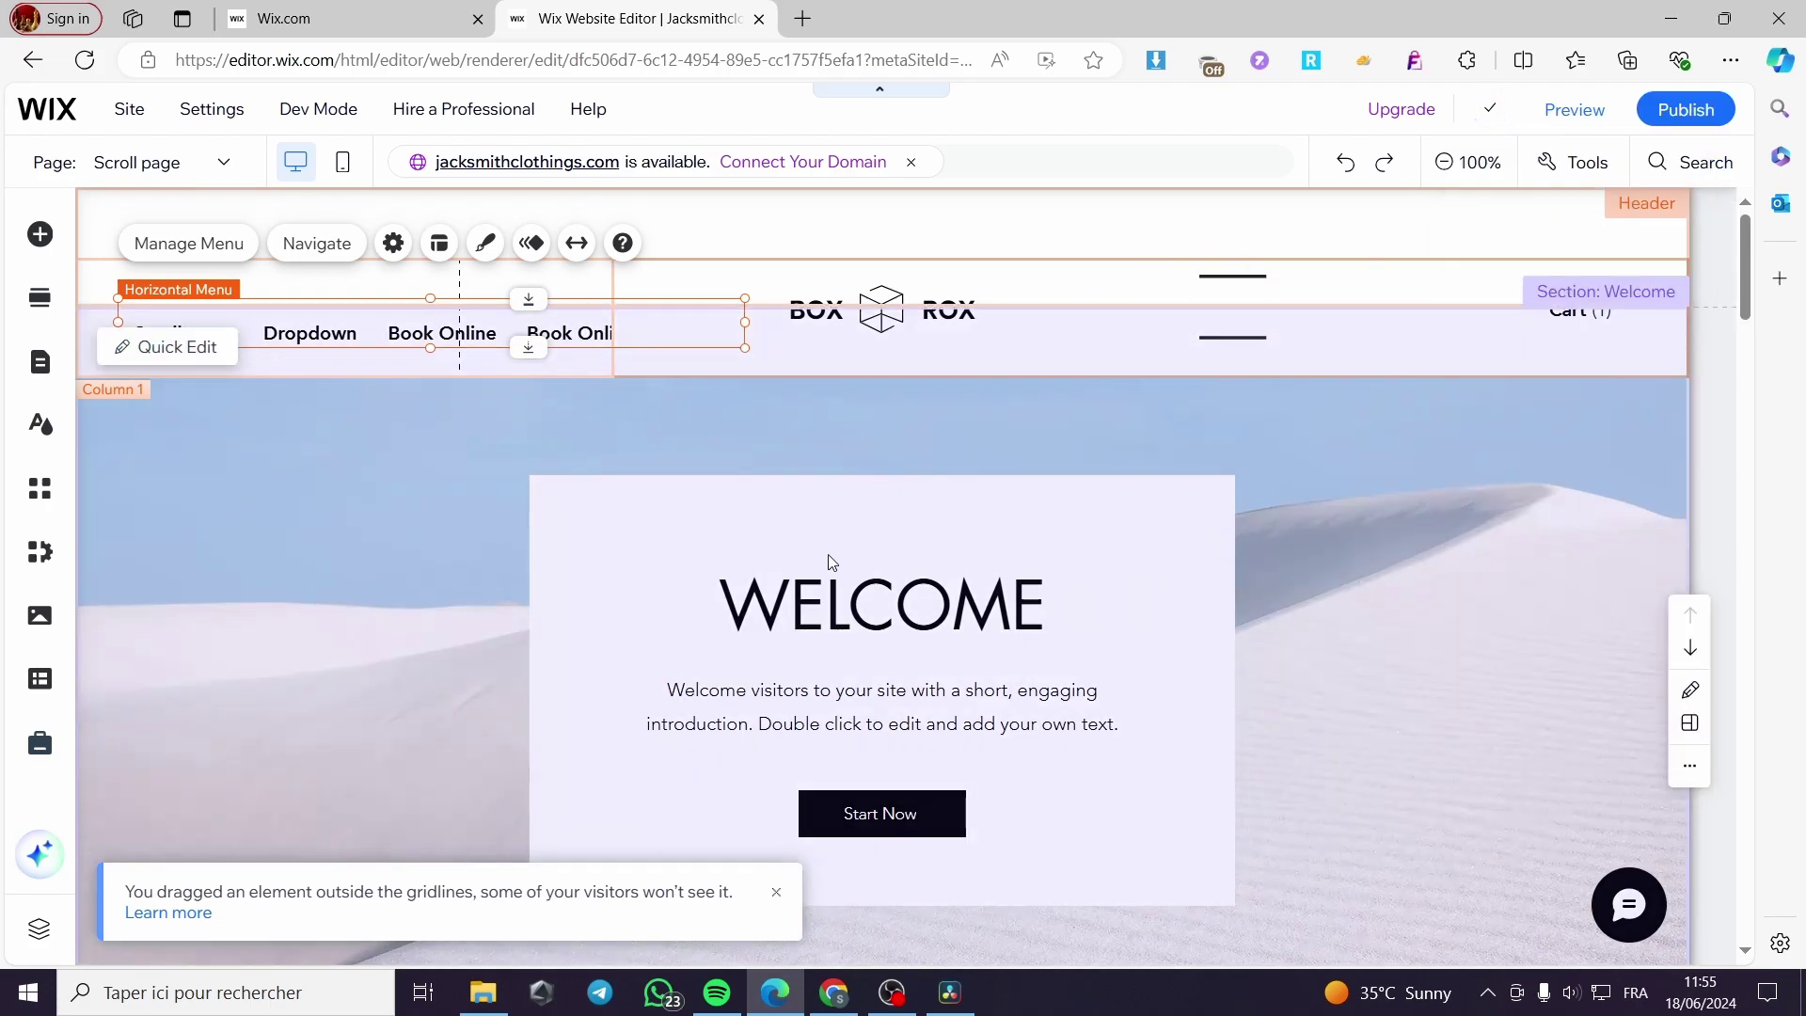
{"action": "scroll", "coordinate": [1351, 653], "scroll_direction": "down", "scroll_amount": 6}
{"action": "scroll", "coordinate": [1097, 754], "scroll_direction": "up", "scroll_amount": 5}
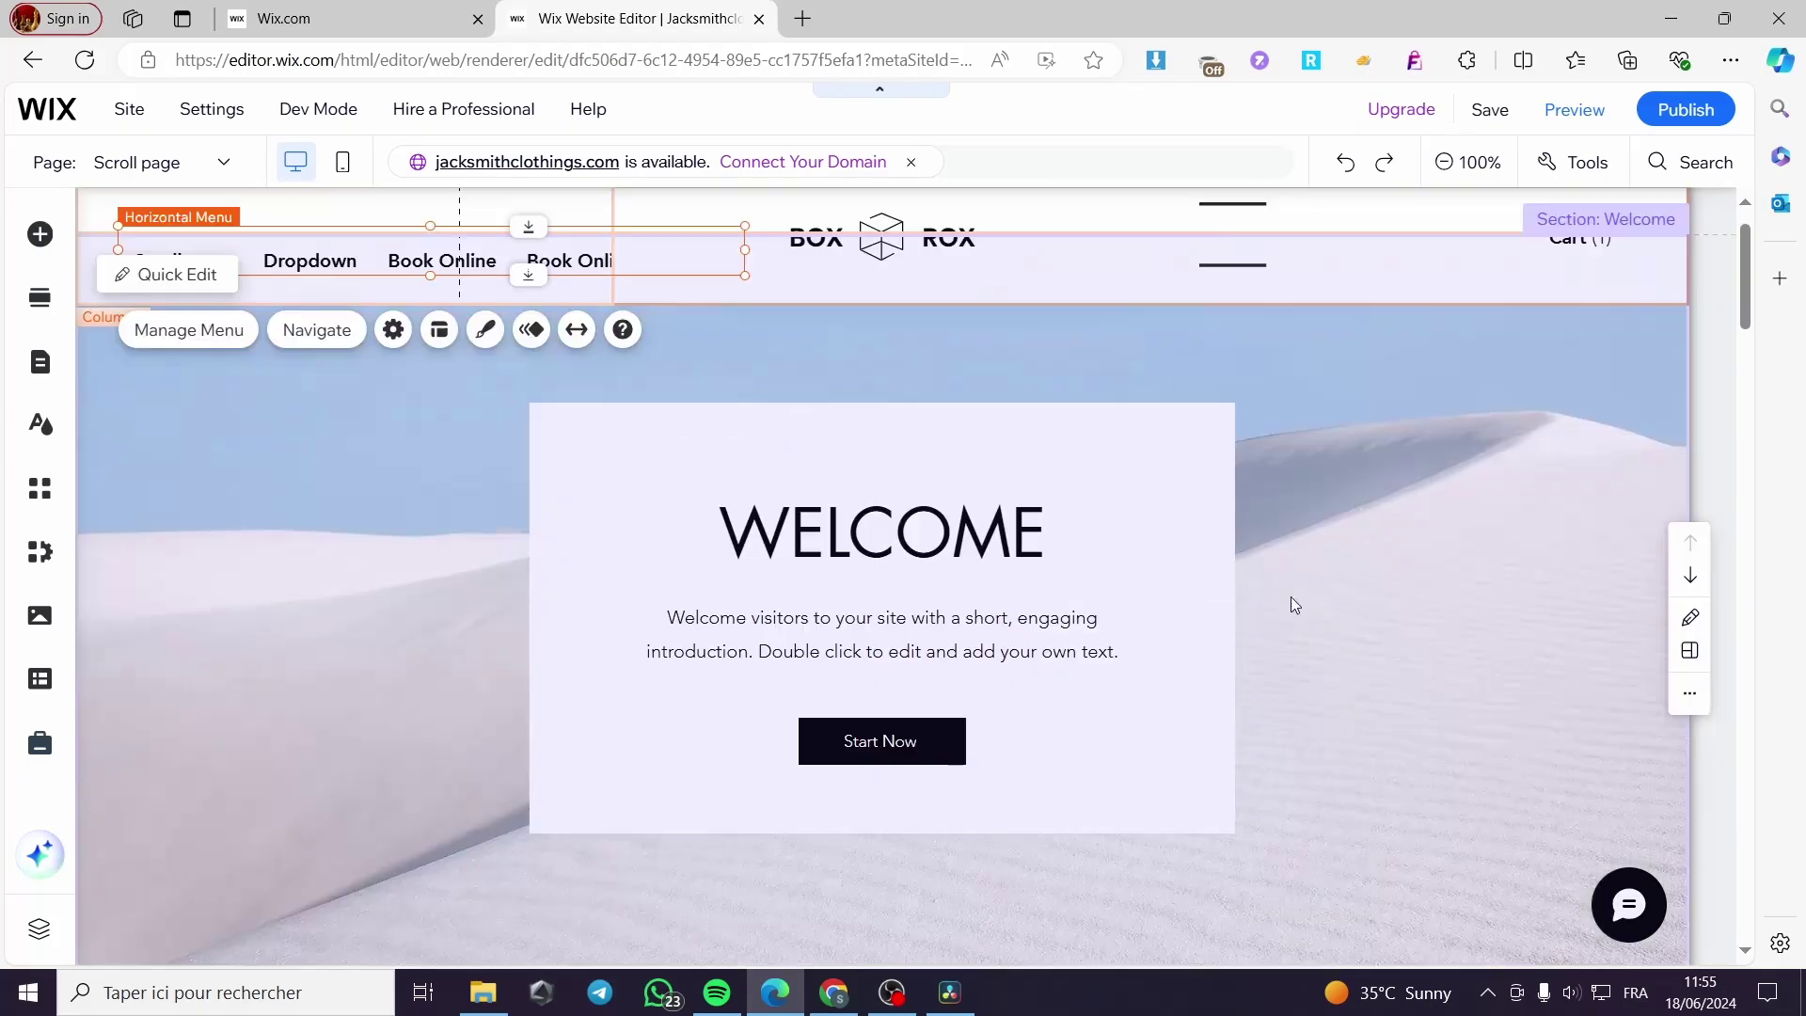
{"action": "scroll", "coordinate": [1291, 598], "scroll_direction": "up", "scroll_amount": 1}
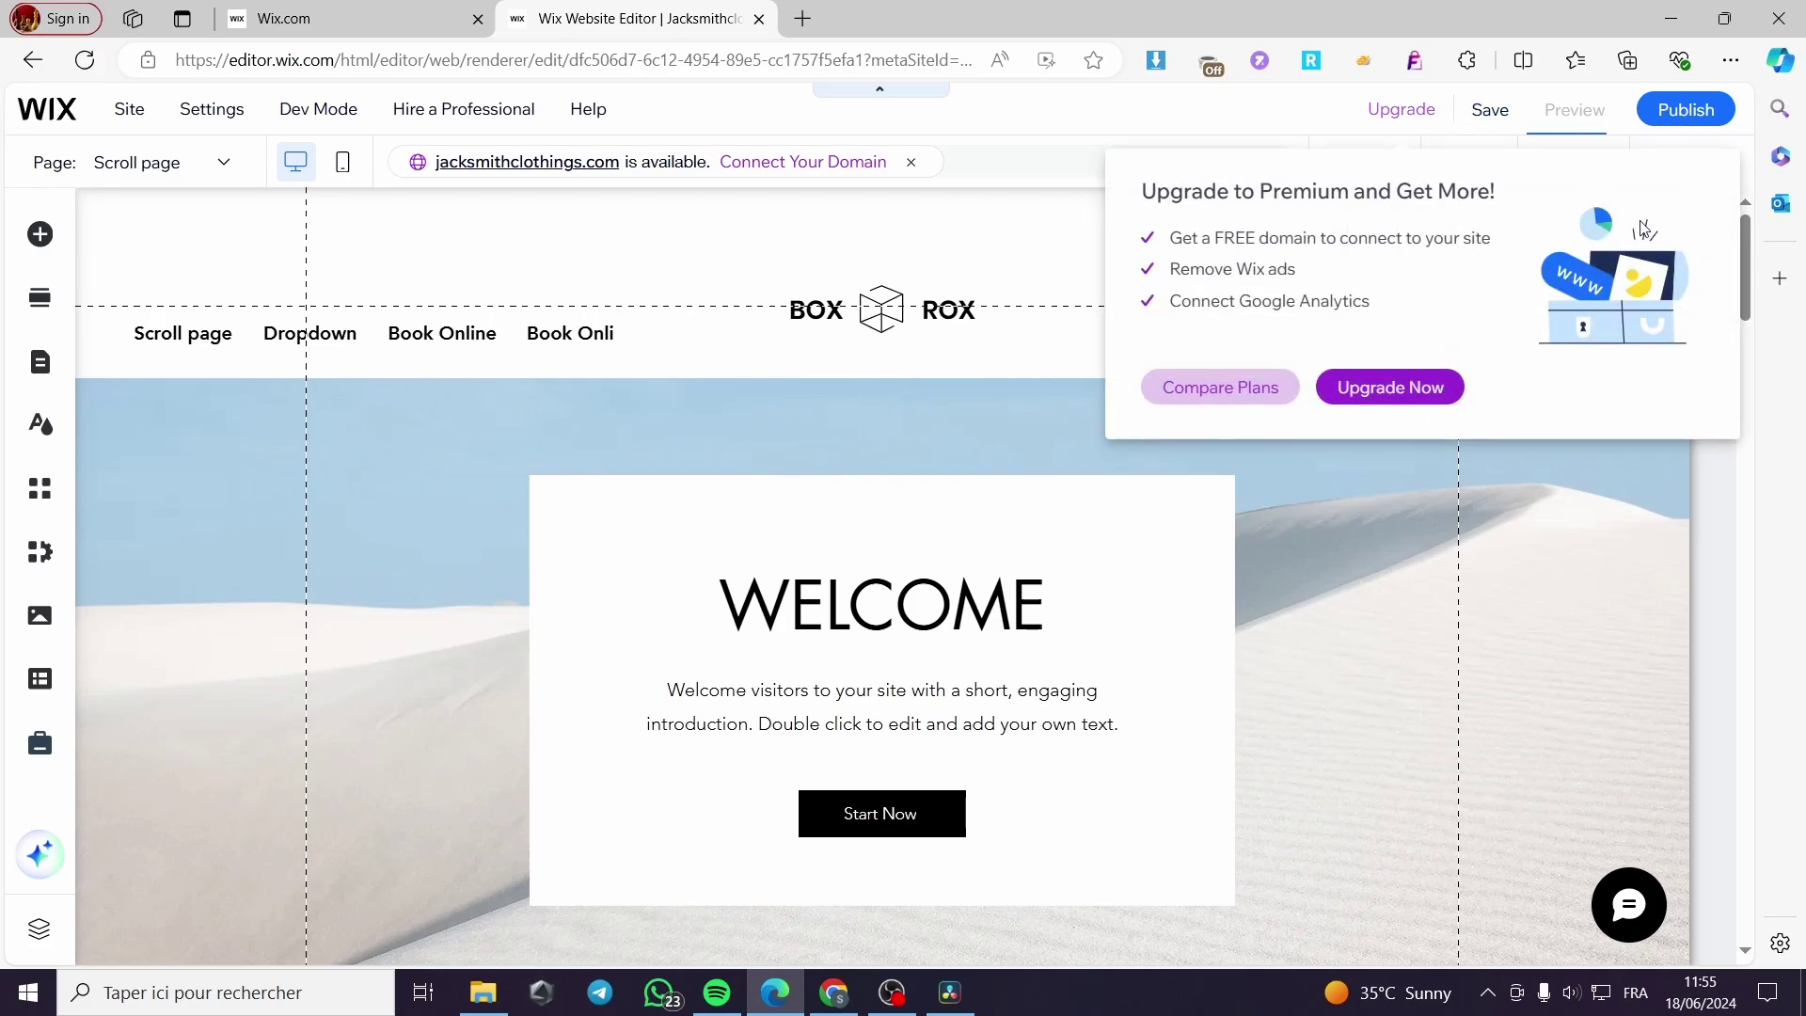
Step: Preview the site and go to the Book Online page's Our Services listing
{"action": "left_click", "coordinate": [1573, 113]}
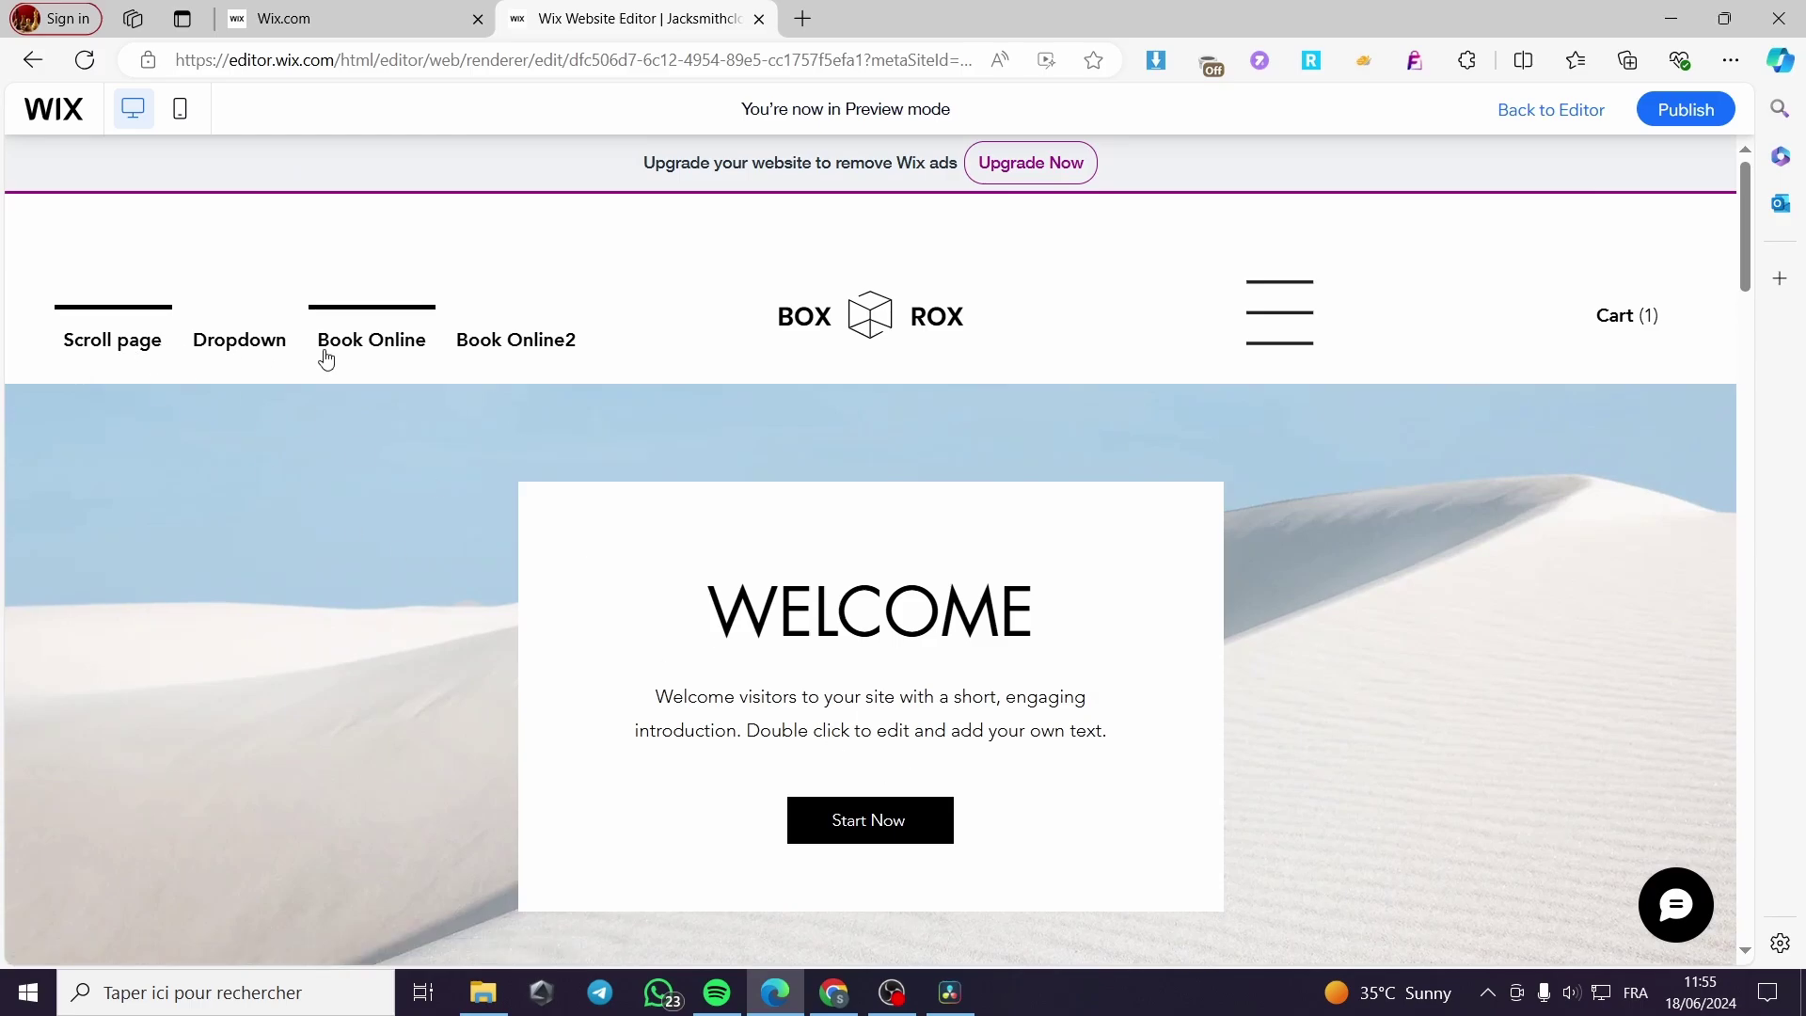
{"action": "mouse_move", "coordinate": [266, 353]}
{"action": "left_click", "coordinate": [420, 345]}
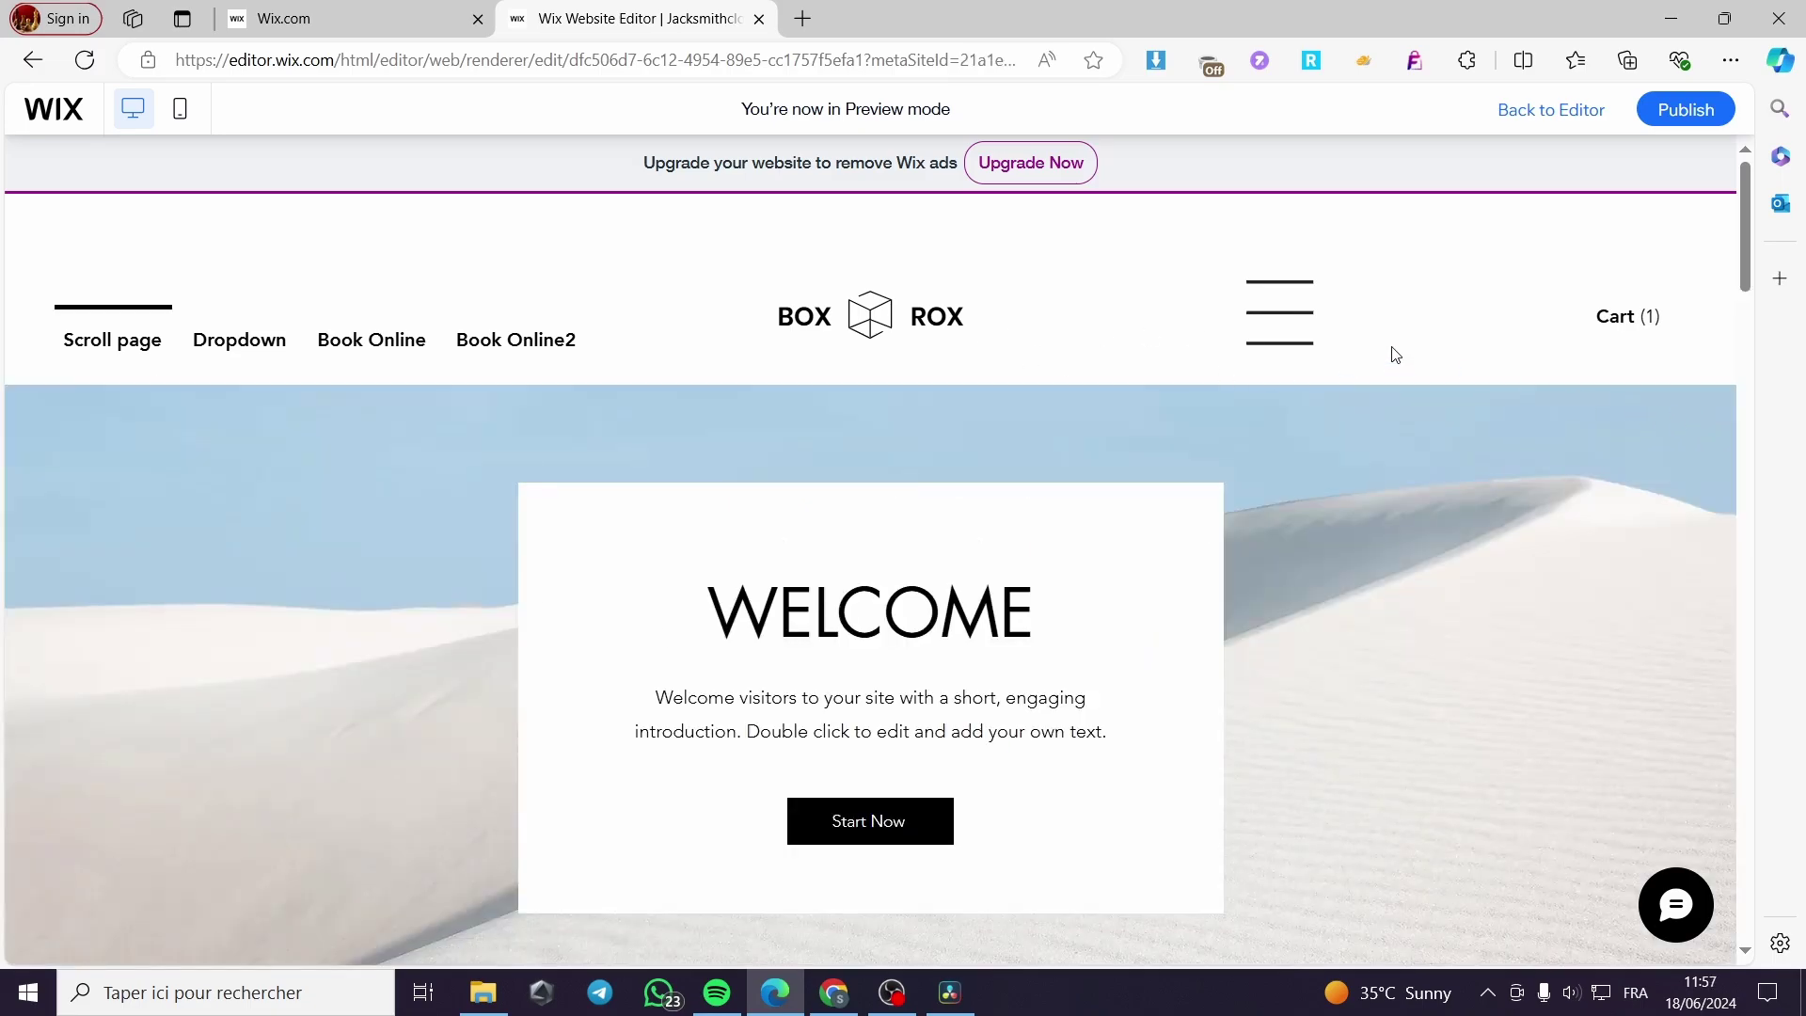
Step: Scroll through Scroll page's Welcome, Who are we, gallery and Our Team sections
{"action": "scroll", "coordinate": [1395, 354], "scroll_direction": "down", "scroll_amount": 5}
{"action": "scroll", "coordinate": [605, 391], "scroll_direction": "up", "scroll_amount": 5}
{"action": "scroll", "coordinate": [1037, 525], "scroll_direction": "down", "scroll_amount": 3}
{"action": "scroll", "coordinate": [1262, 518], "scroll_direction": "down", "scroll_amount": 4}
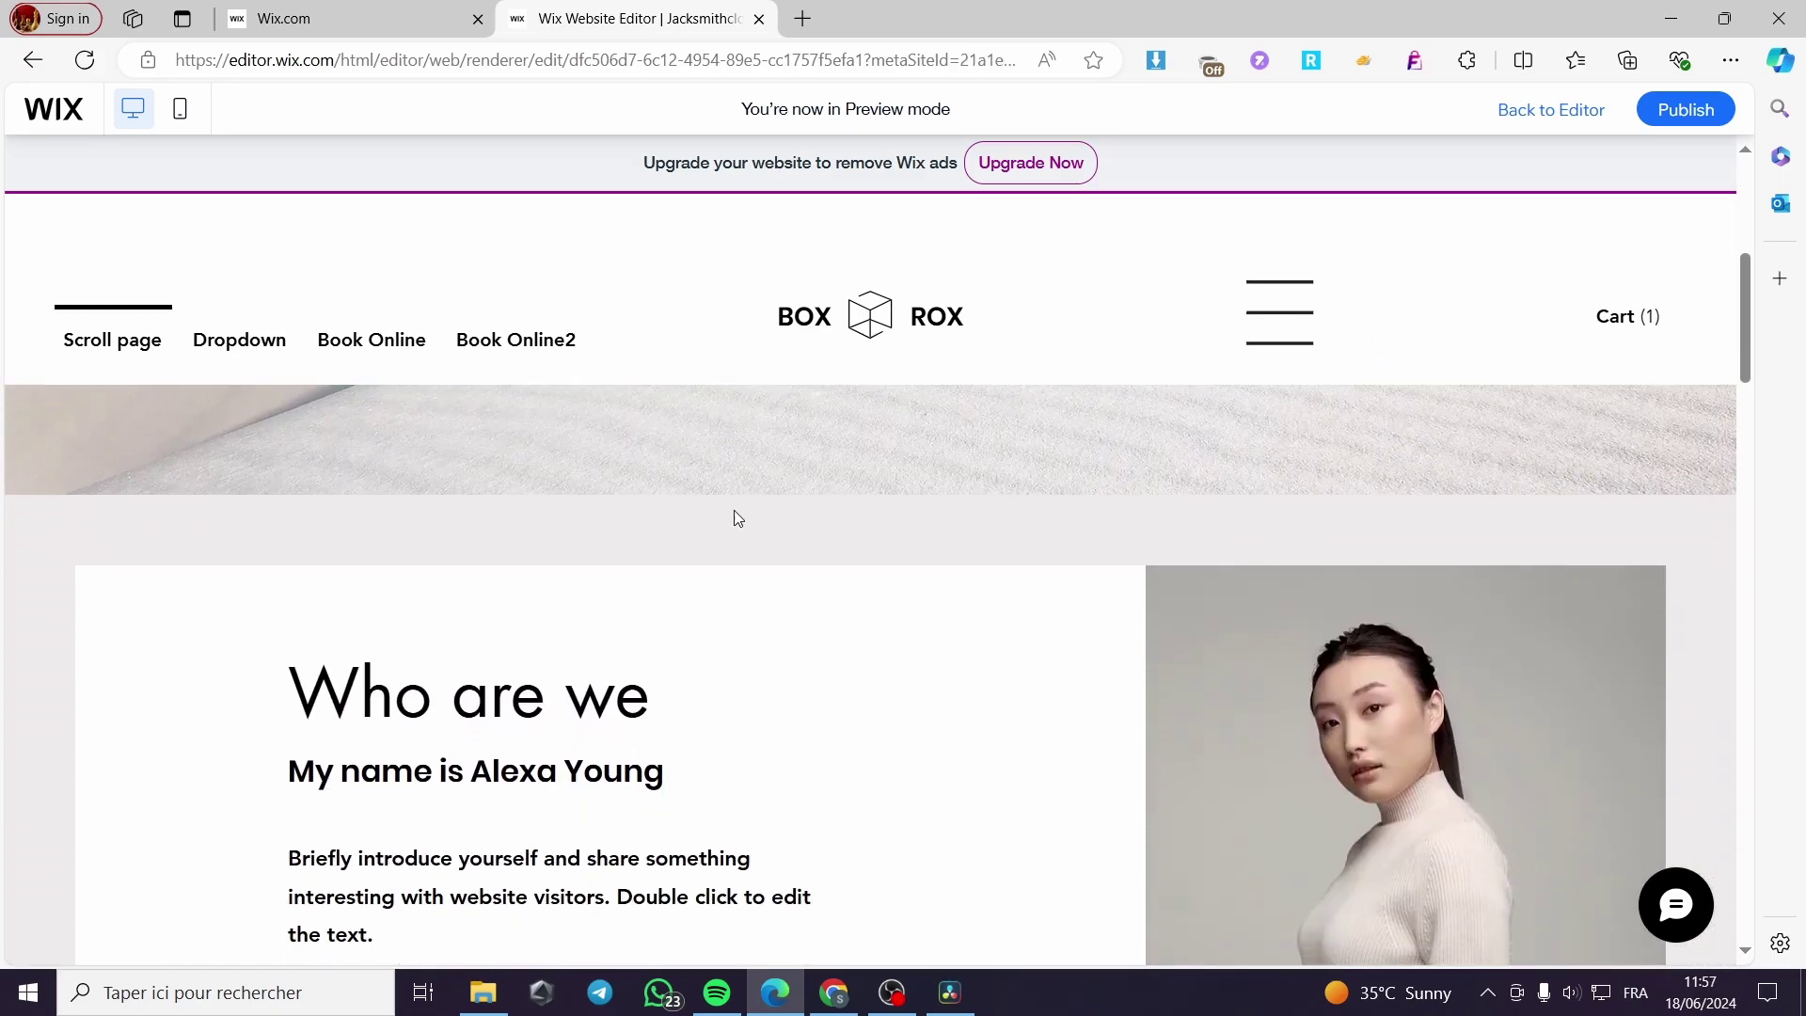
{"action": "scroll", "coordinate": [734, 516], "scroll_direction": "down", "scroll_amount": 3}
{"action": "scroll", "coordinate": [1121, 561], "scroll_direction": "down", "scroll_amount": 5}
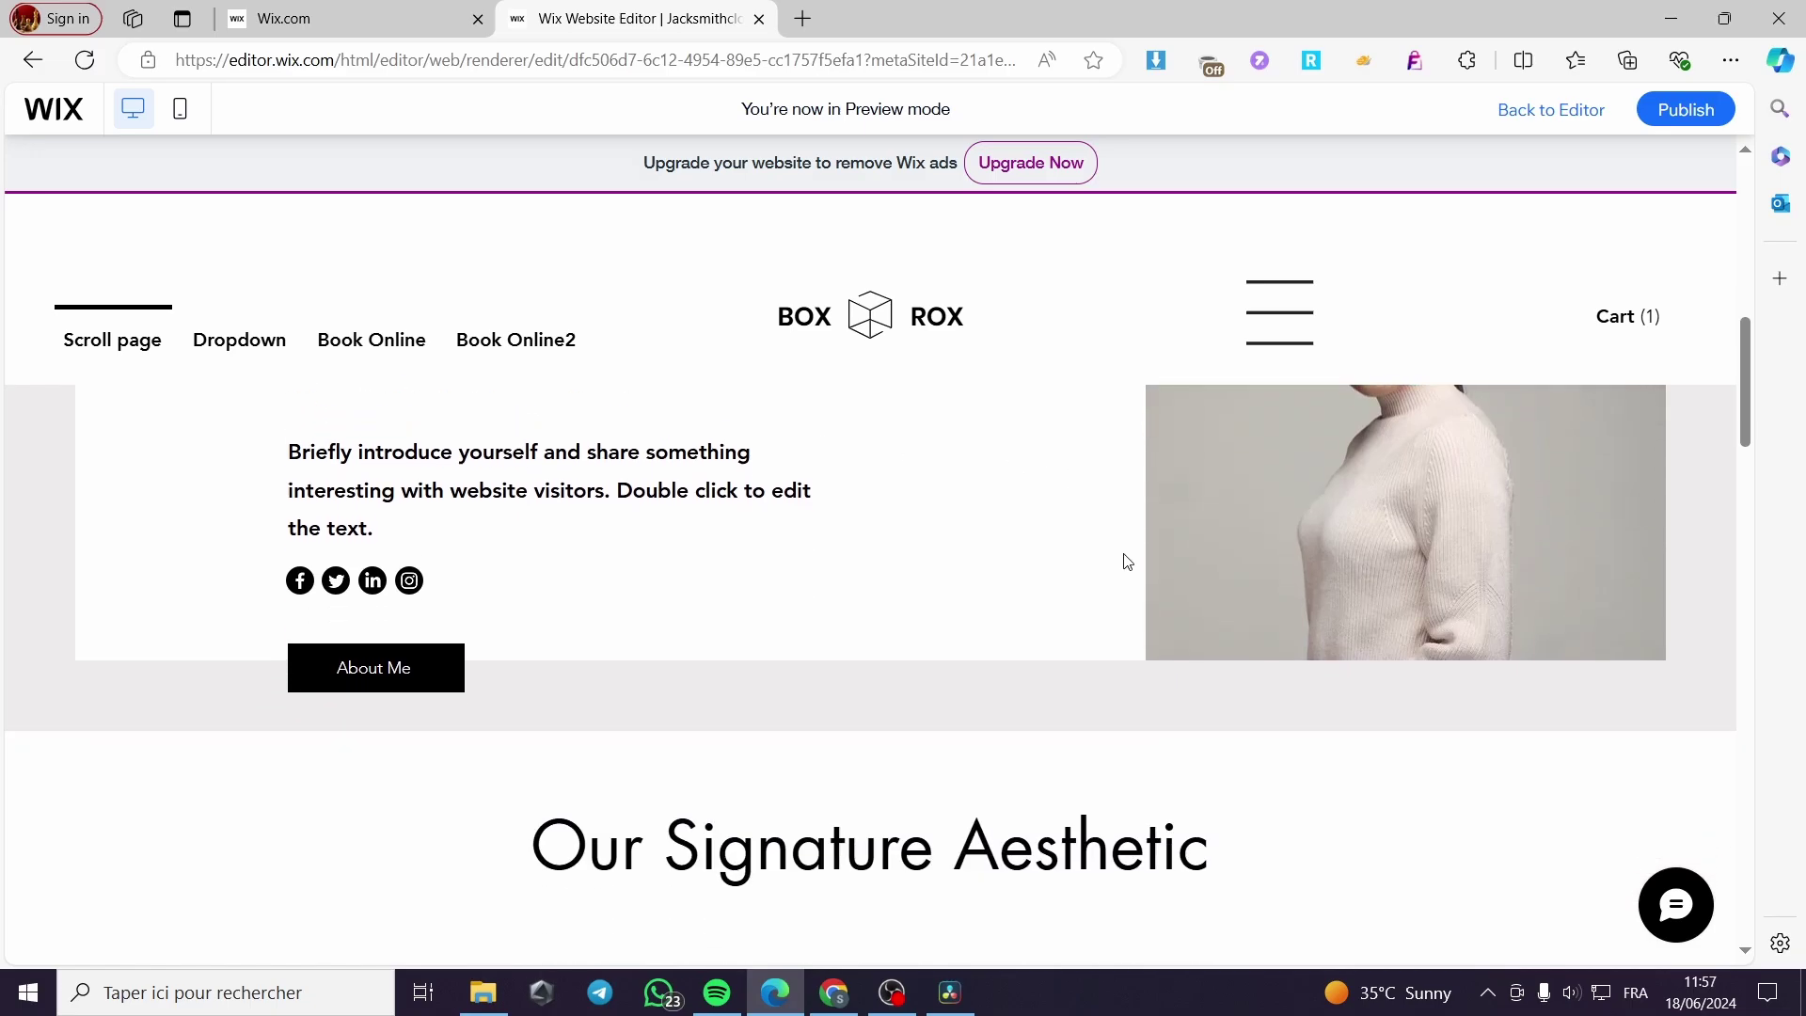
{"action": "scroll", "coordinate": [1168, 607], "scroll_direction": "down", "scroll_amount": 3}
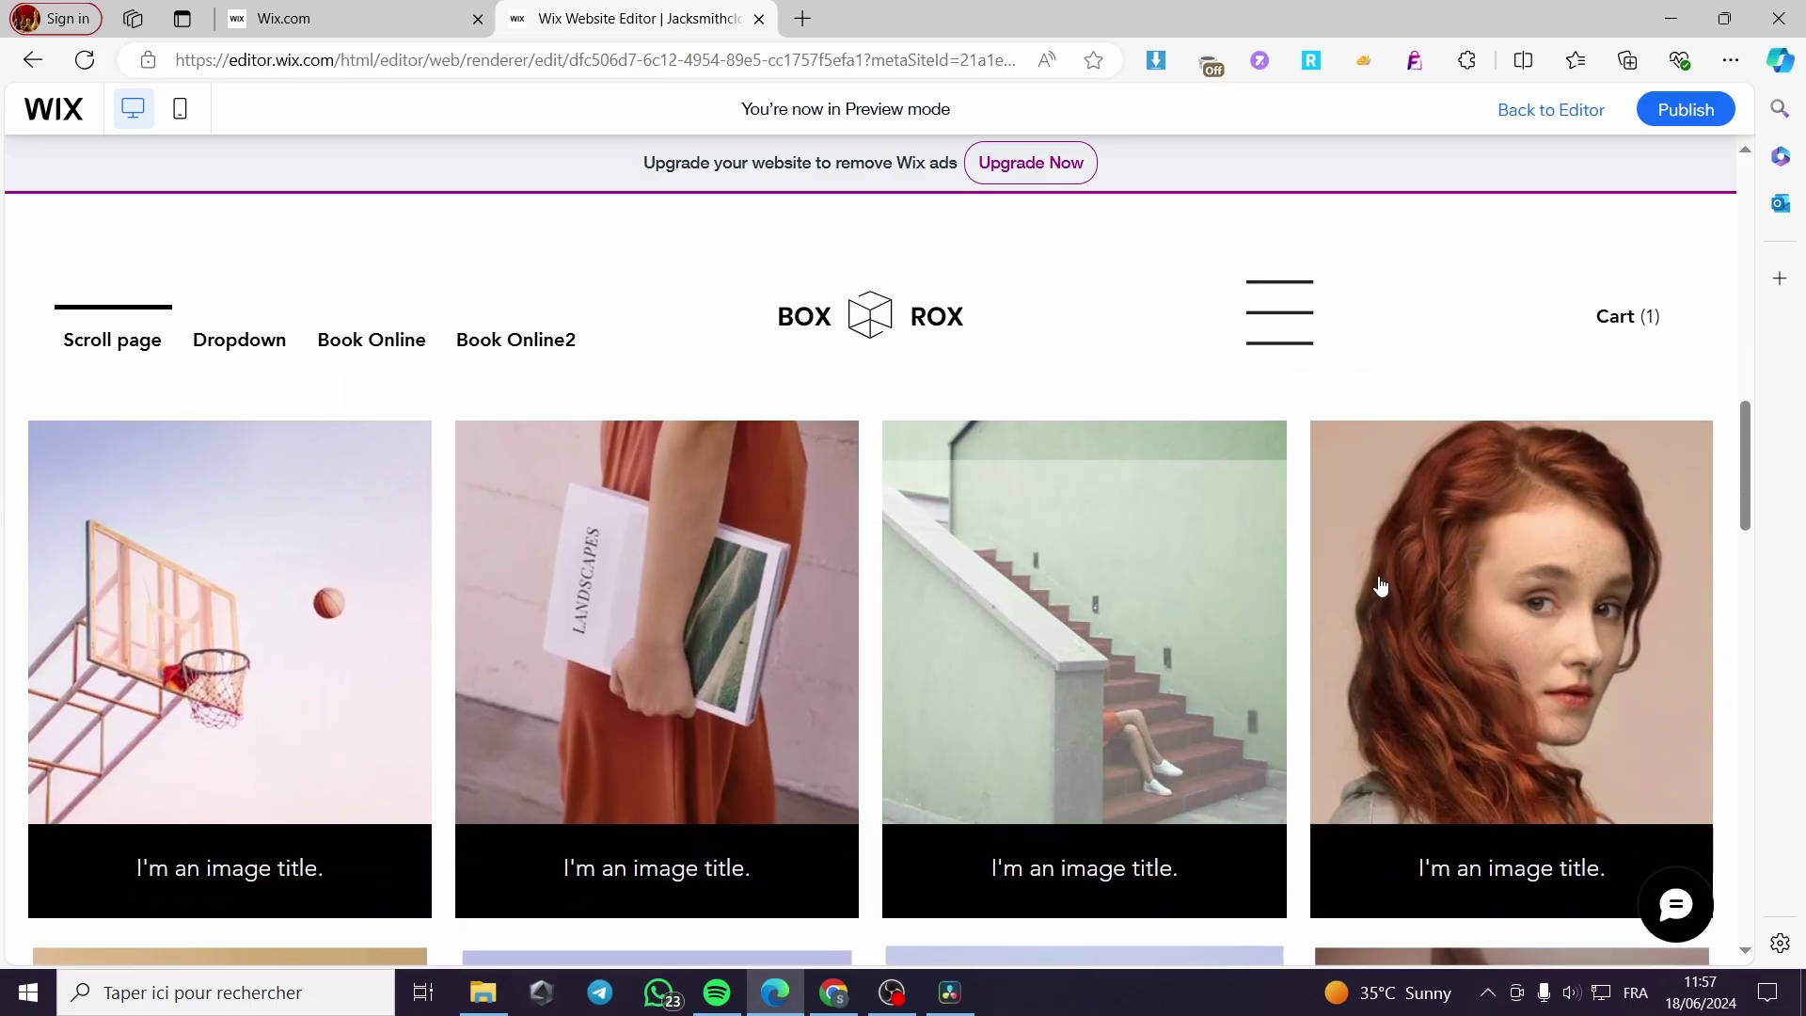
{"action": "scroll", "coordinate": [408, 555], "scroll_direction": "down", "scroll_amount": 3}
{"action": "scroll", "coordinate": [408, 555], "scroll_direction": "down", "scroll_amount": 2}
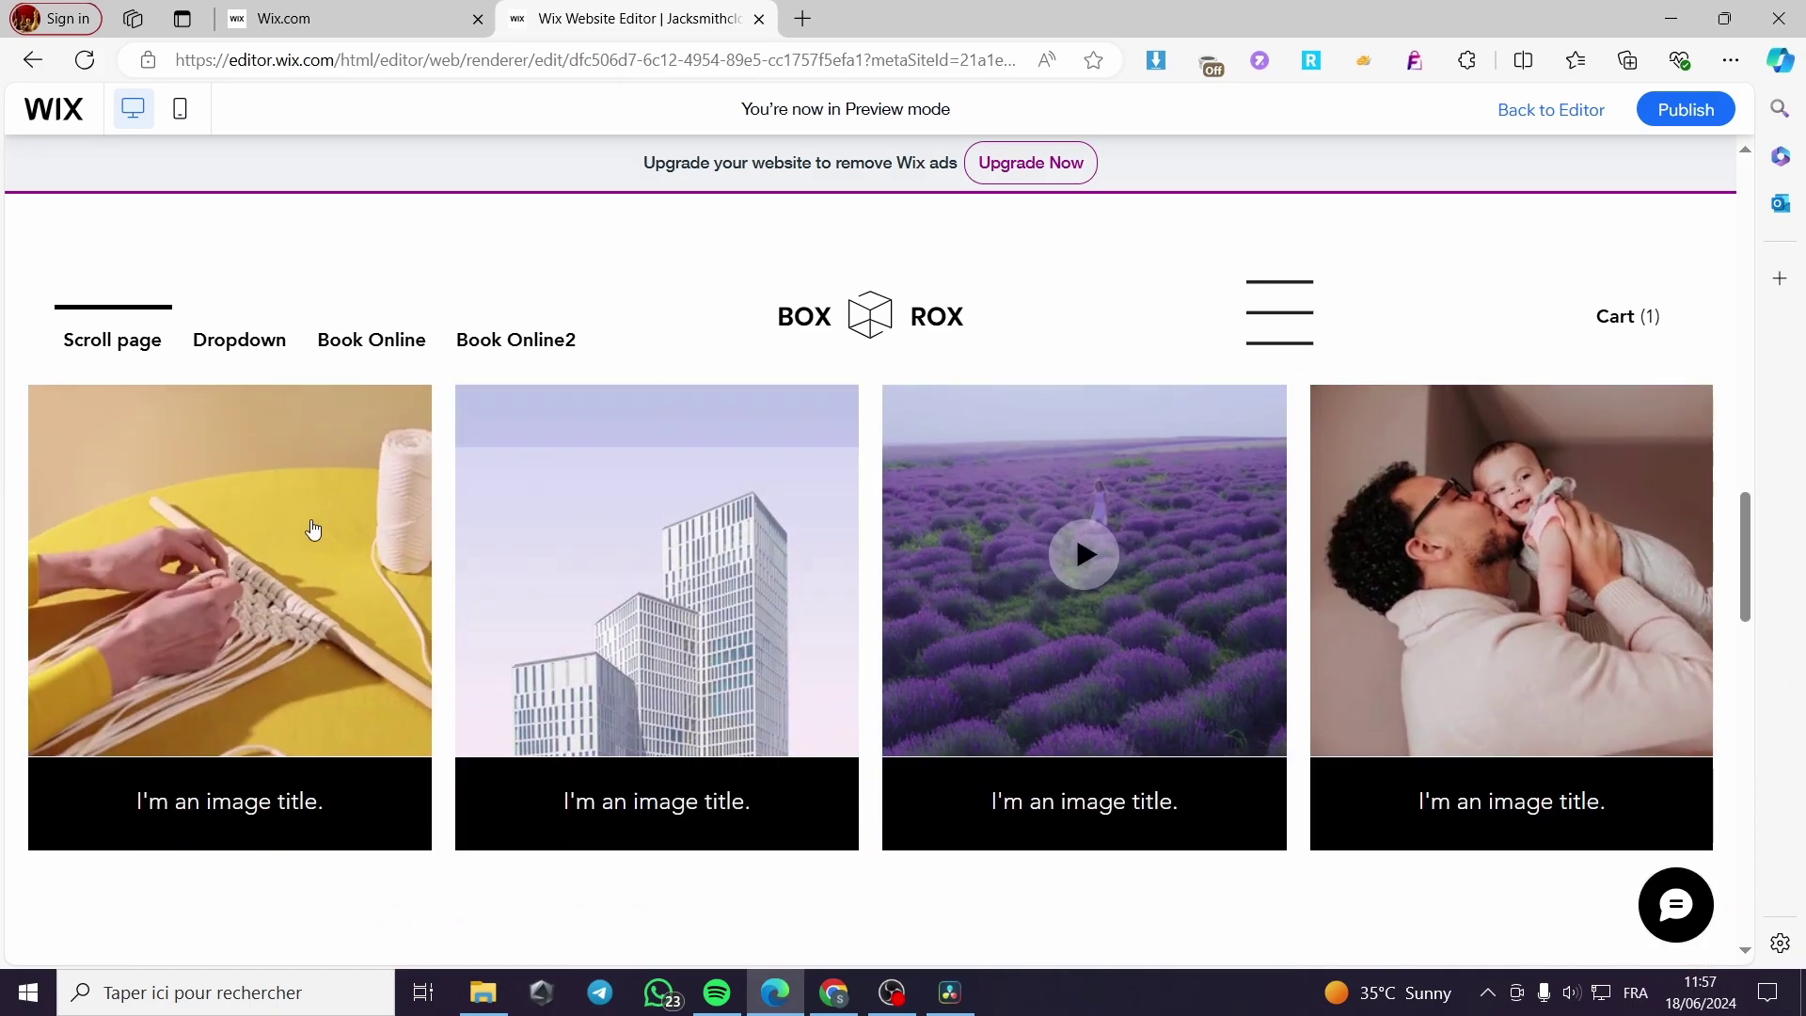
{"action": "scroll", "coordinate": [1124, 606], "scroll_direction": "down", "scroll_amount": 5}
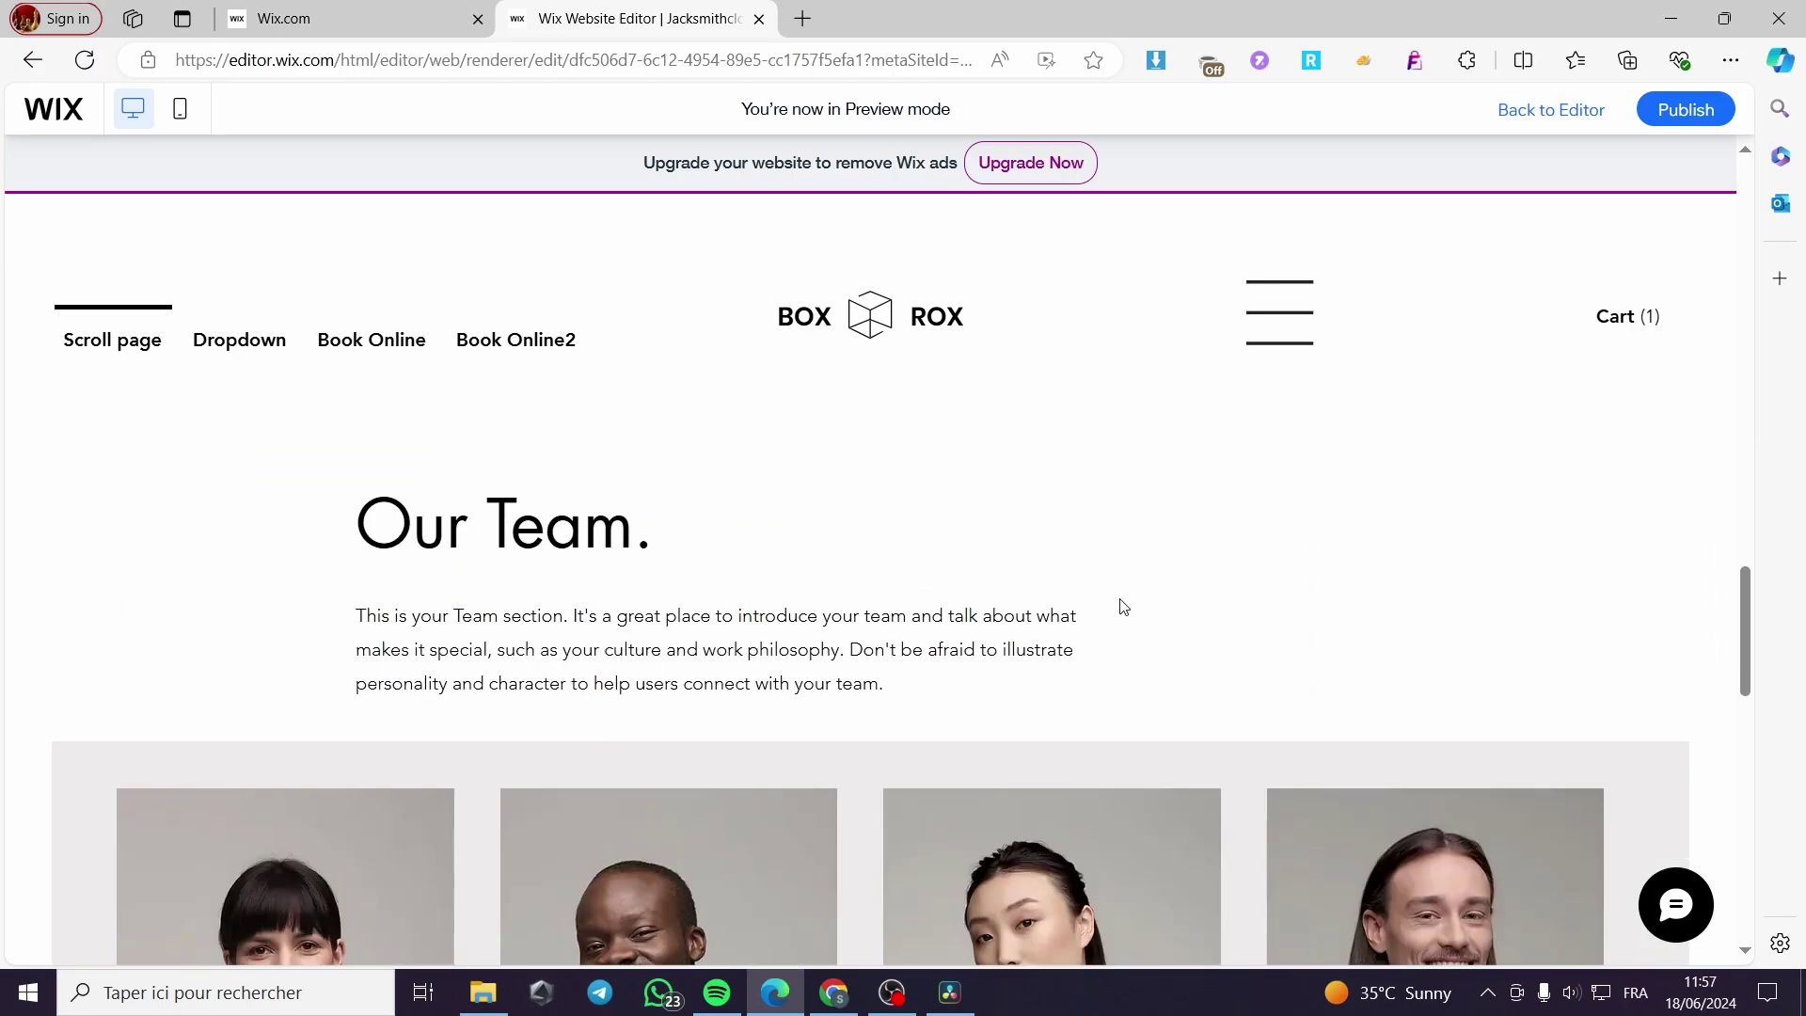
{"action": "scroll", "coordinate": [317, 565], "scroll_direction": "down", "scroll_amount": 10}
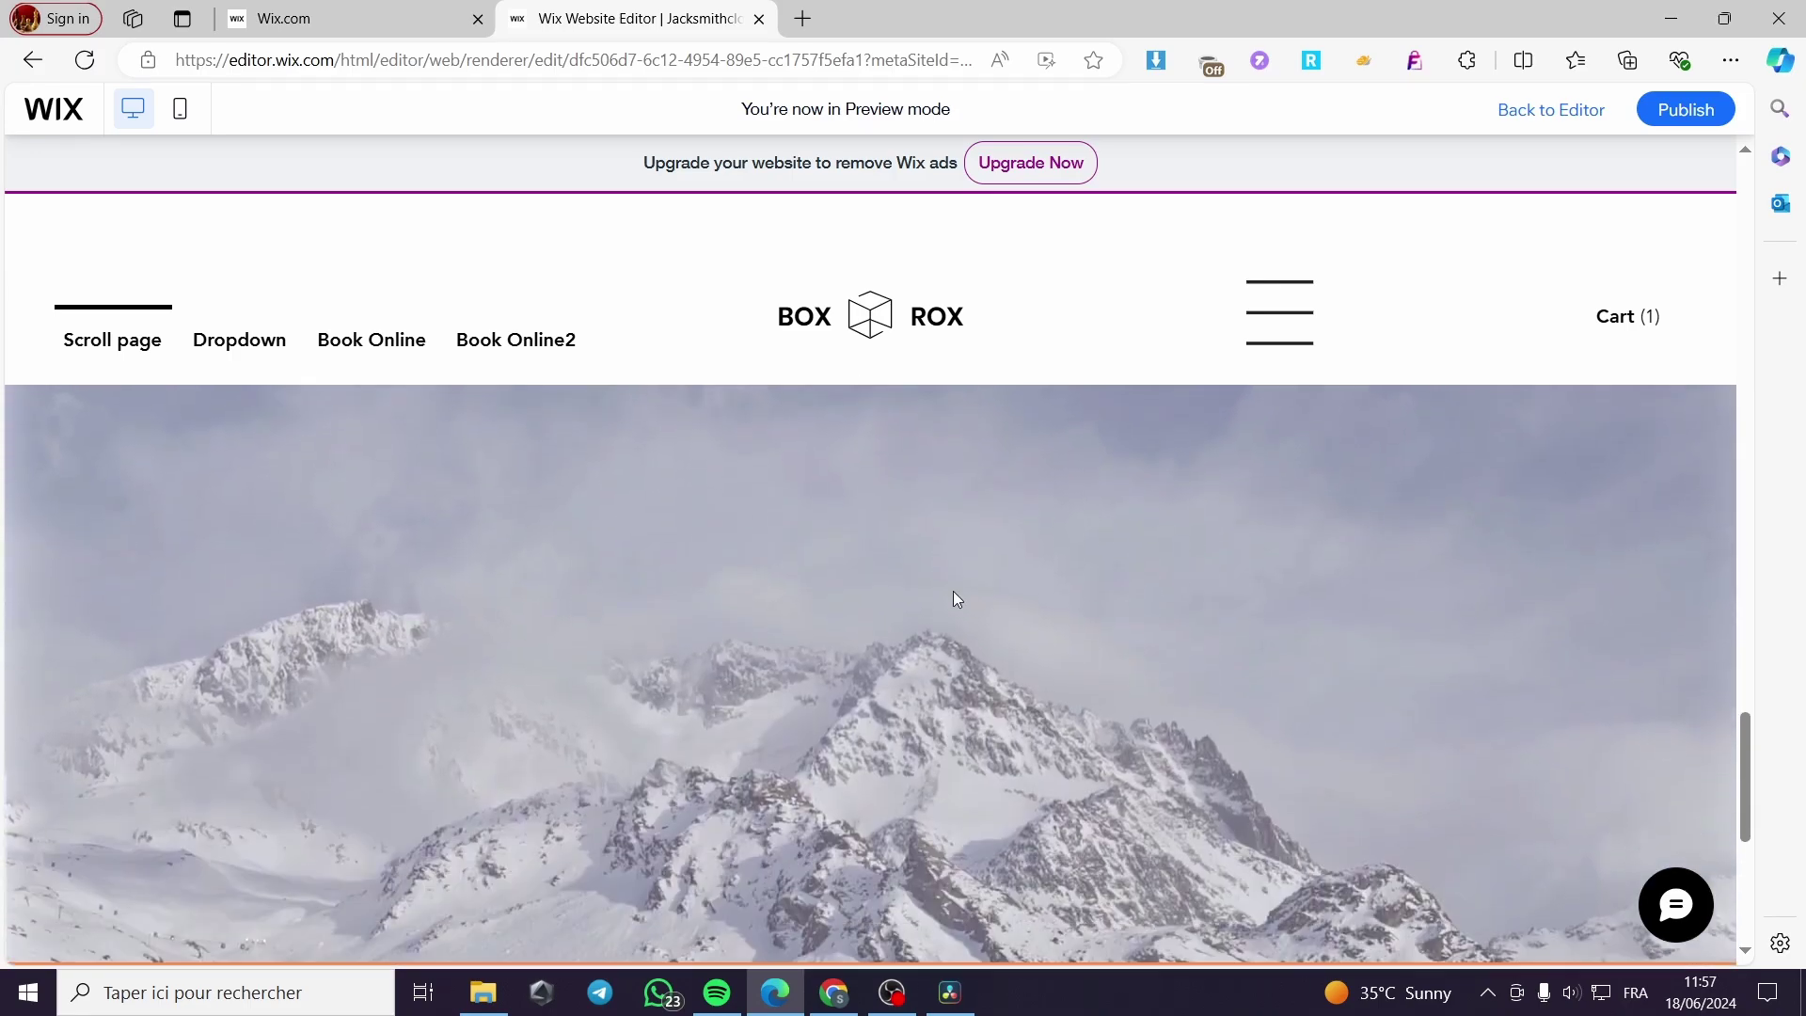
{"action": "scroll", "coordinate": [663, 546], "scroll_direction": "up", "scroll_amount": 15}
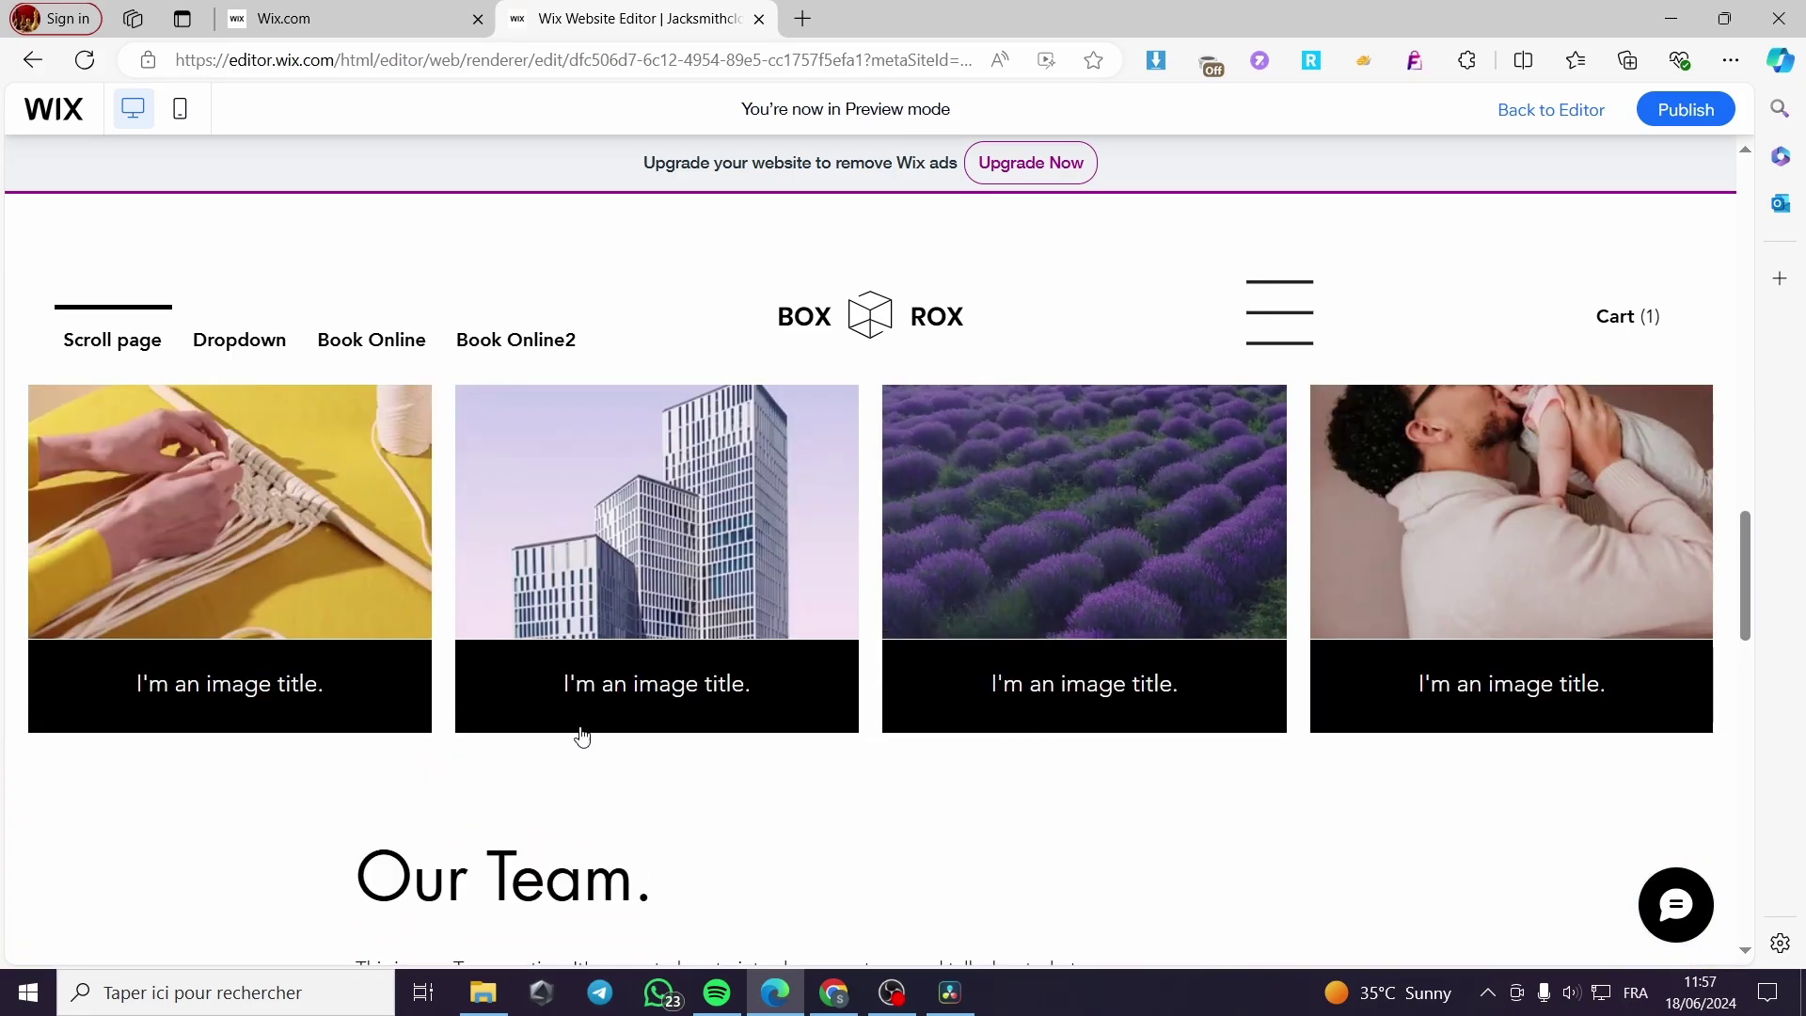
{"action": "scroll", "coordinate": [1219, 858], "scroll_direction": "up", "scroll_amount": 15}
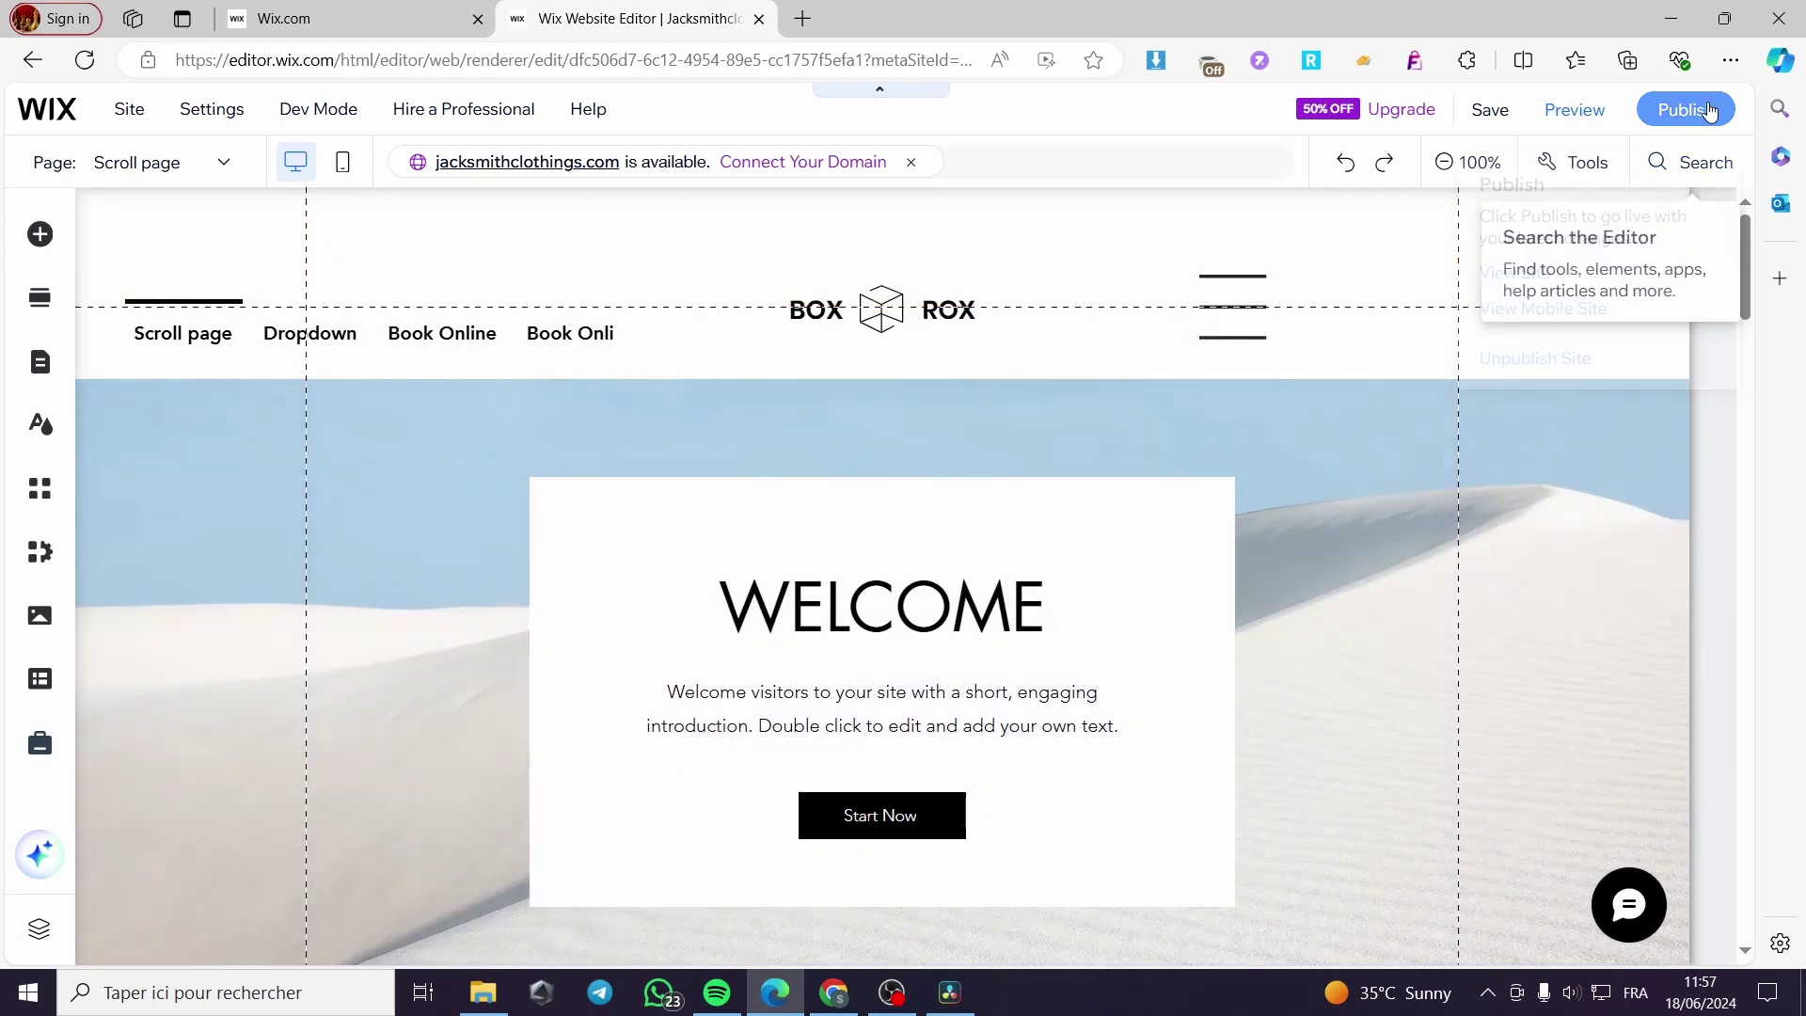
Step: Switch the editor to the mobile layout of Scroll page
{"action": "mouse_move", "coordinate": [1693, 113]}
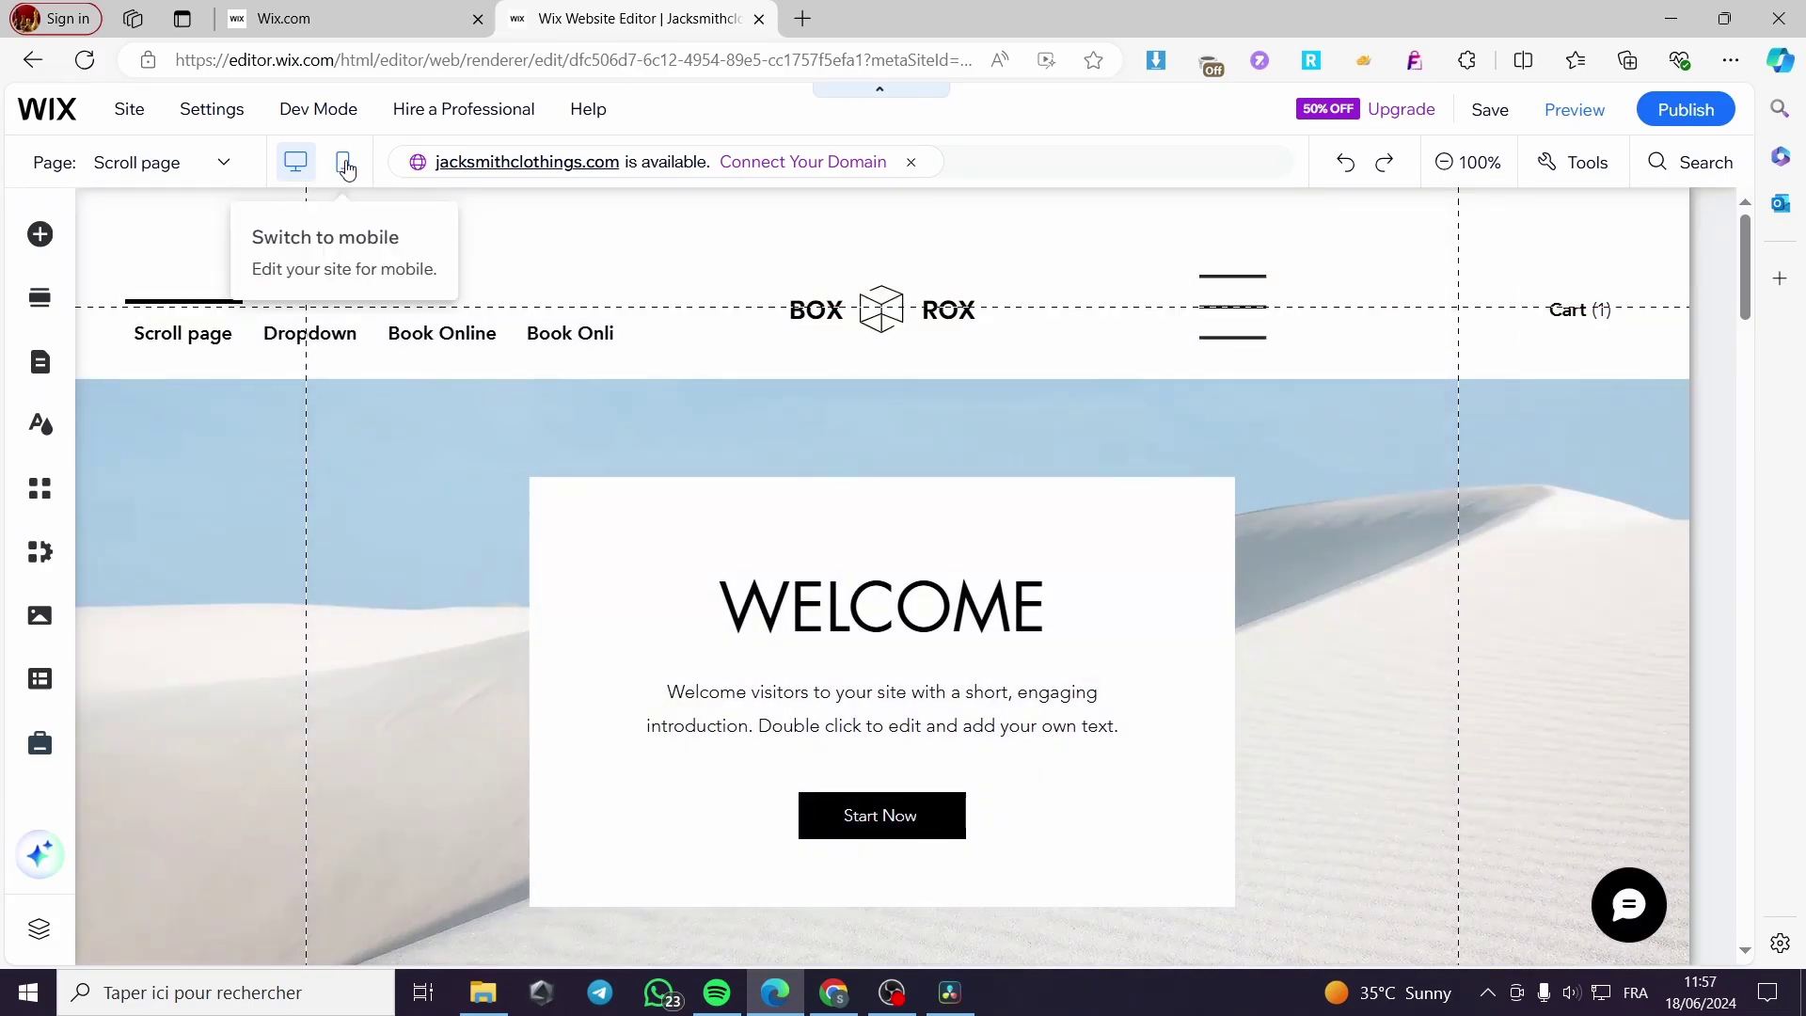
{"action": "left_click", "coordinate": [344, 165]}
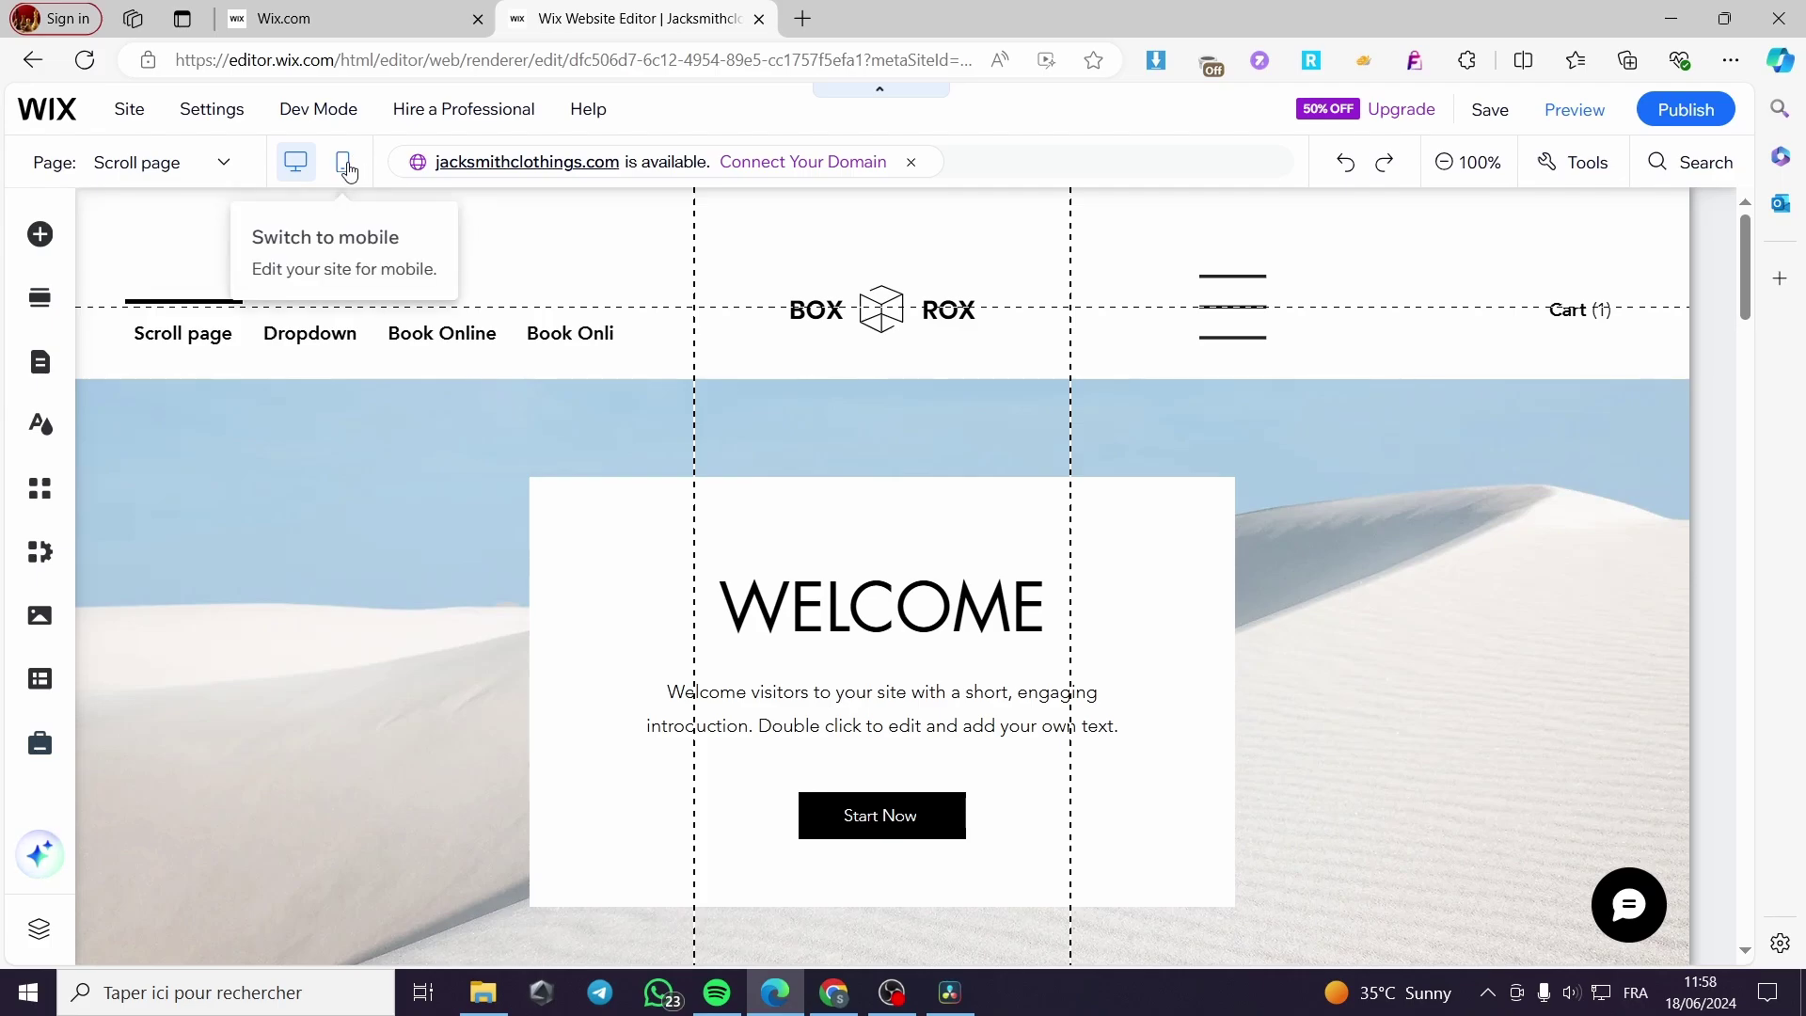
{"action": "left_click", "coordinate": [345, 166]}
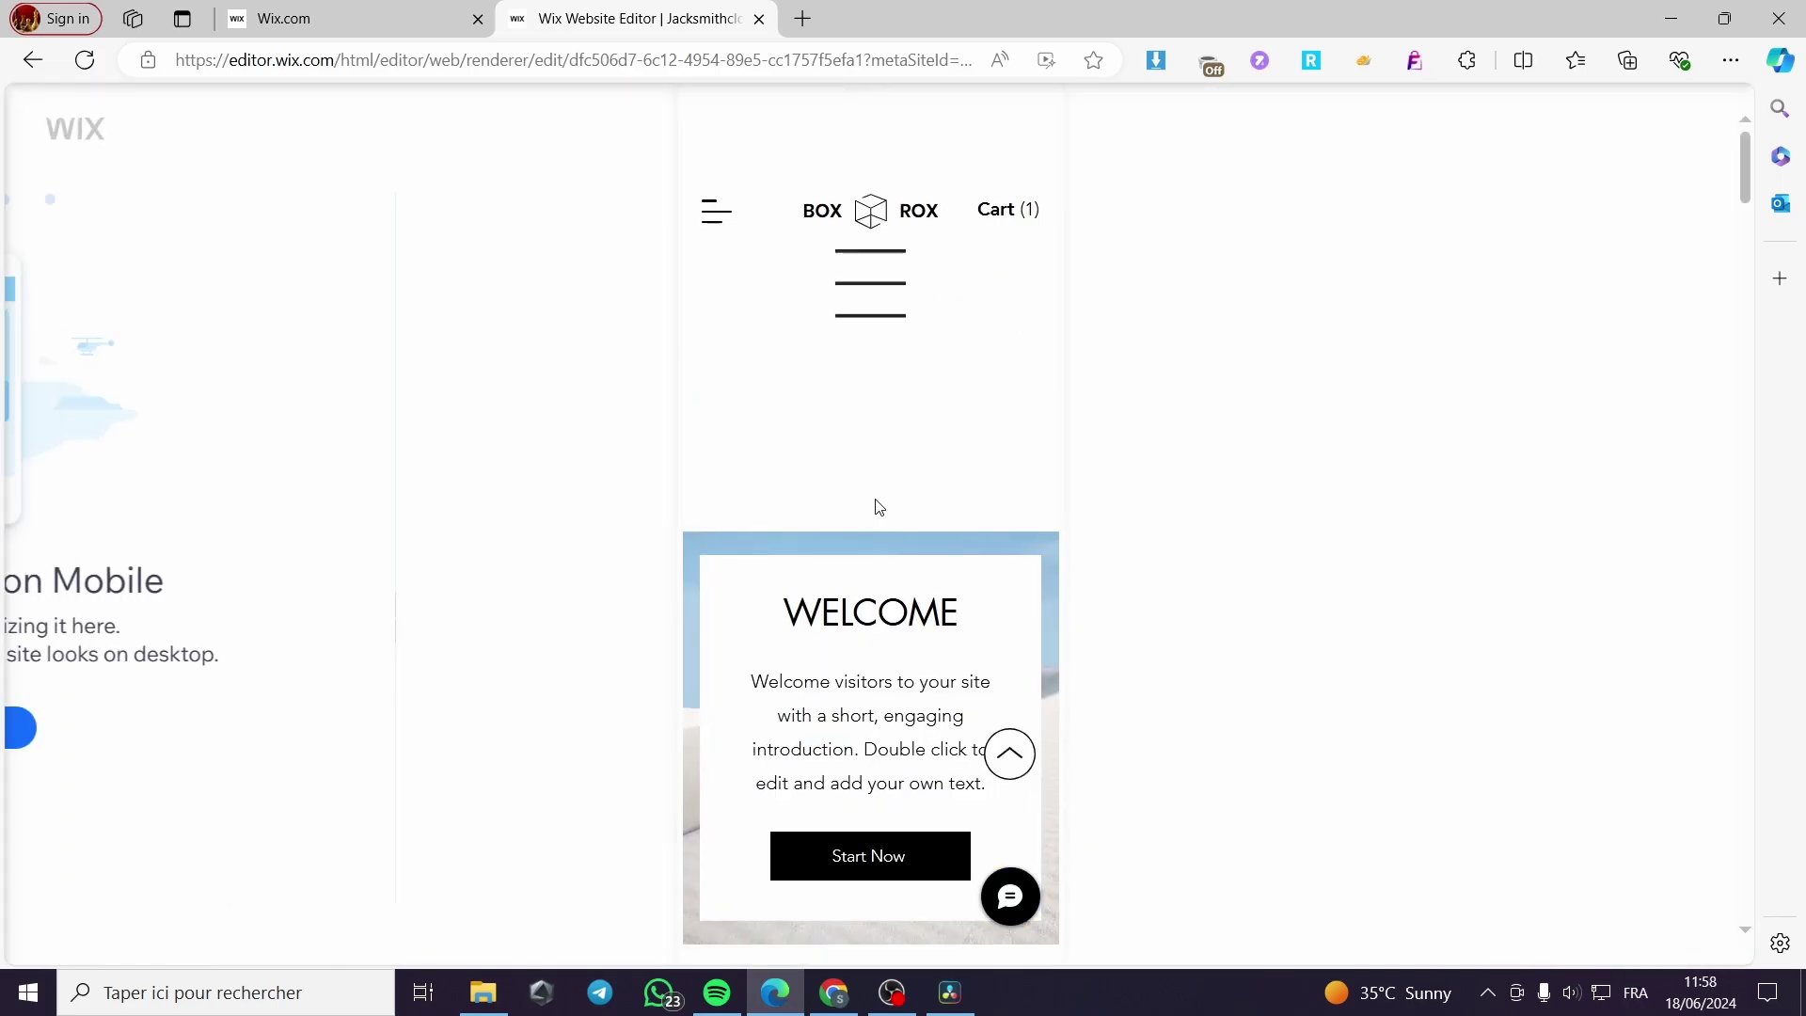
Step: Skip the mobile intro and scroll down the stacked mobile sections to the gallery
{"action": "left_click", "coordinate": [442, 780]}
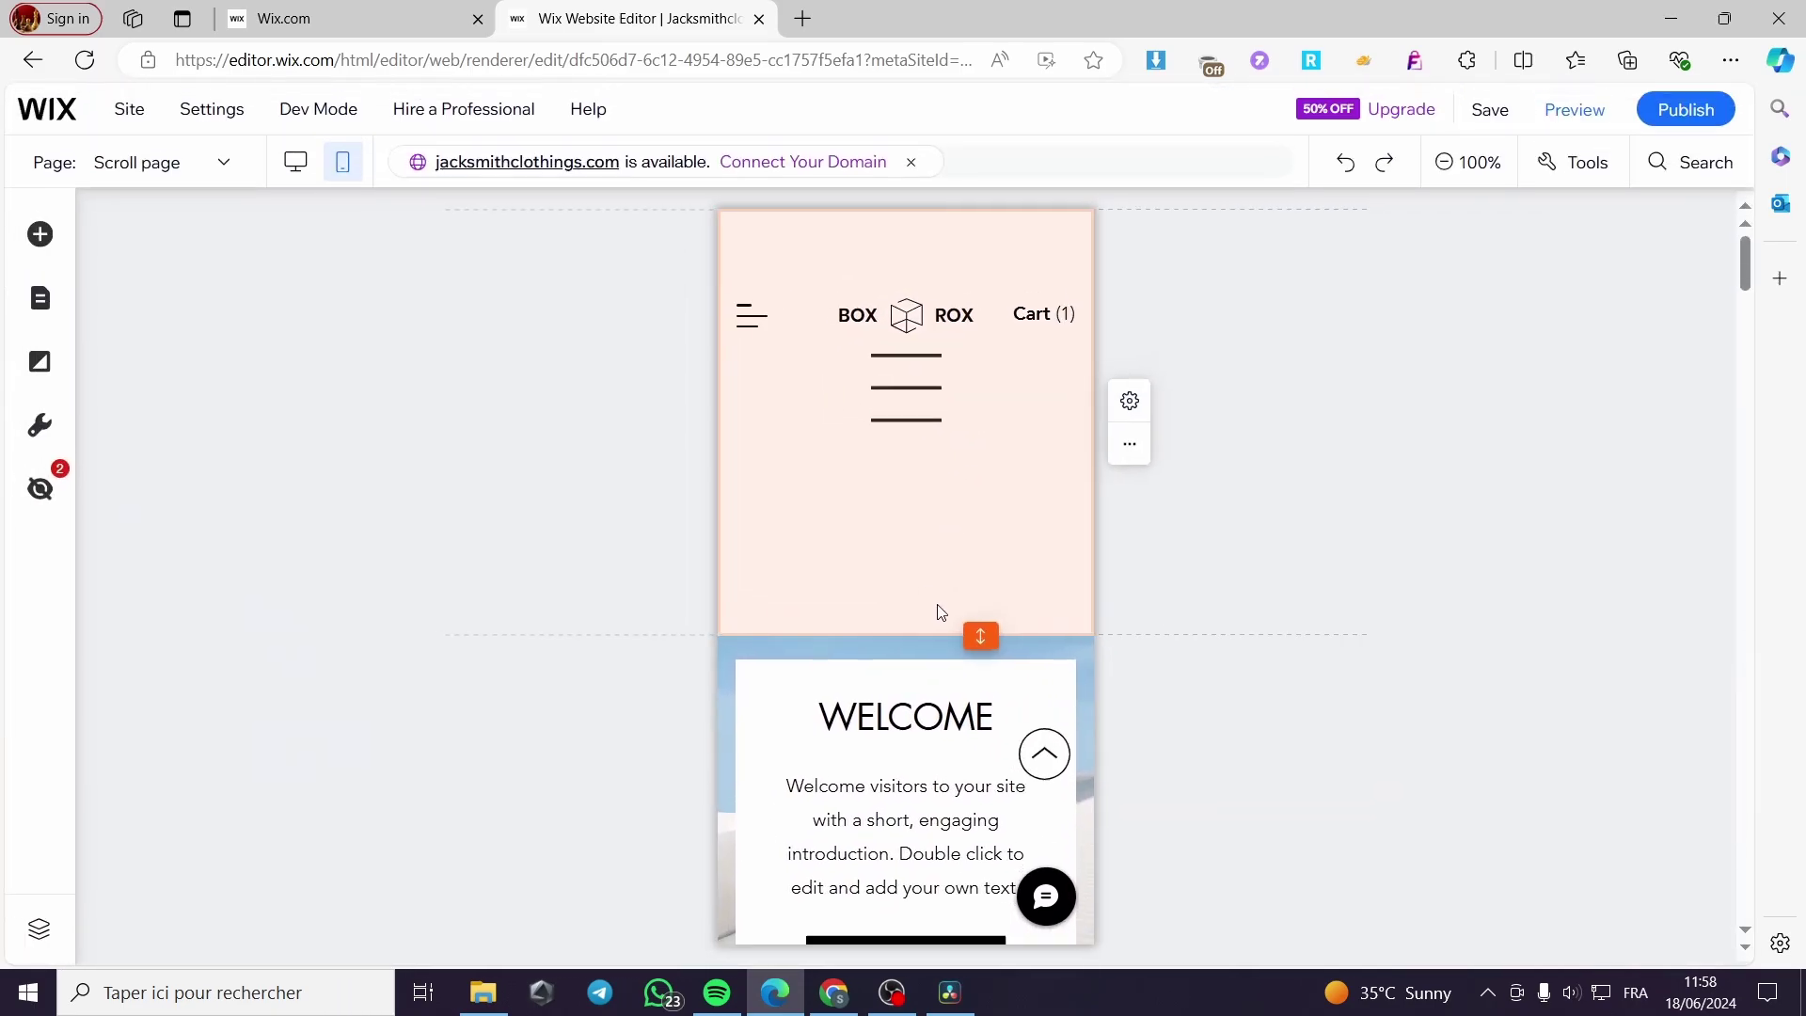
{"action": "scroll", "coordinate": [978, 645], "scroll_direction": "down", "scroll_amount": 2}
{"action": "scroll", "coordinate": [977, 646], "scroll_direction": "down", "scroll_amount": 10}
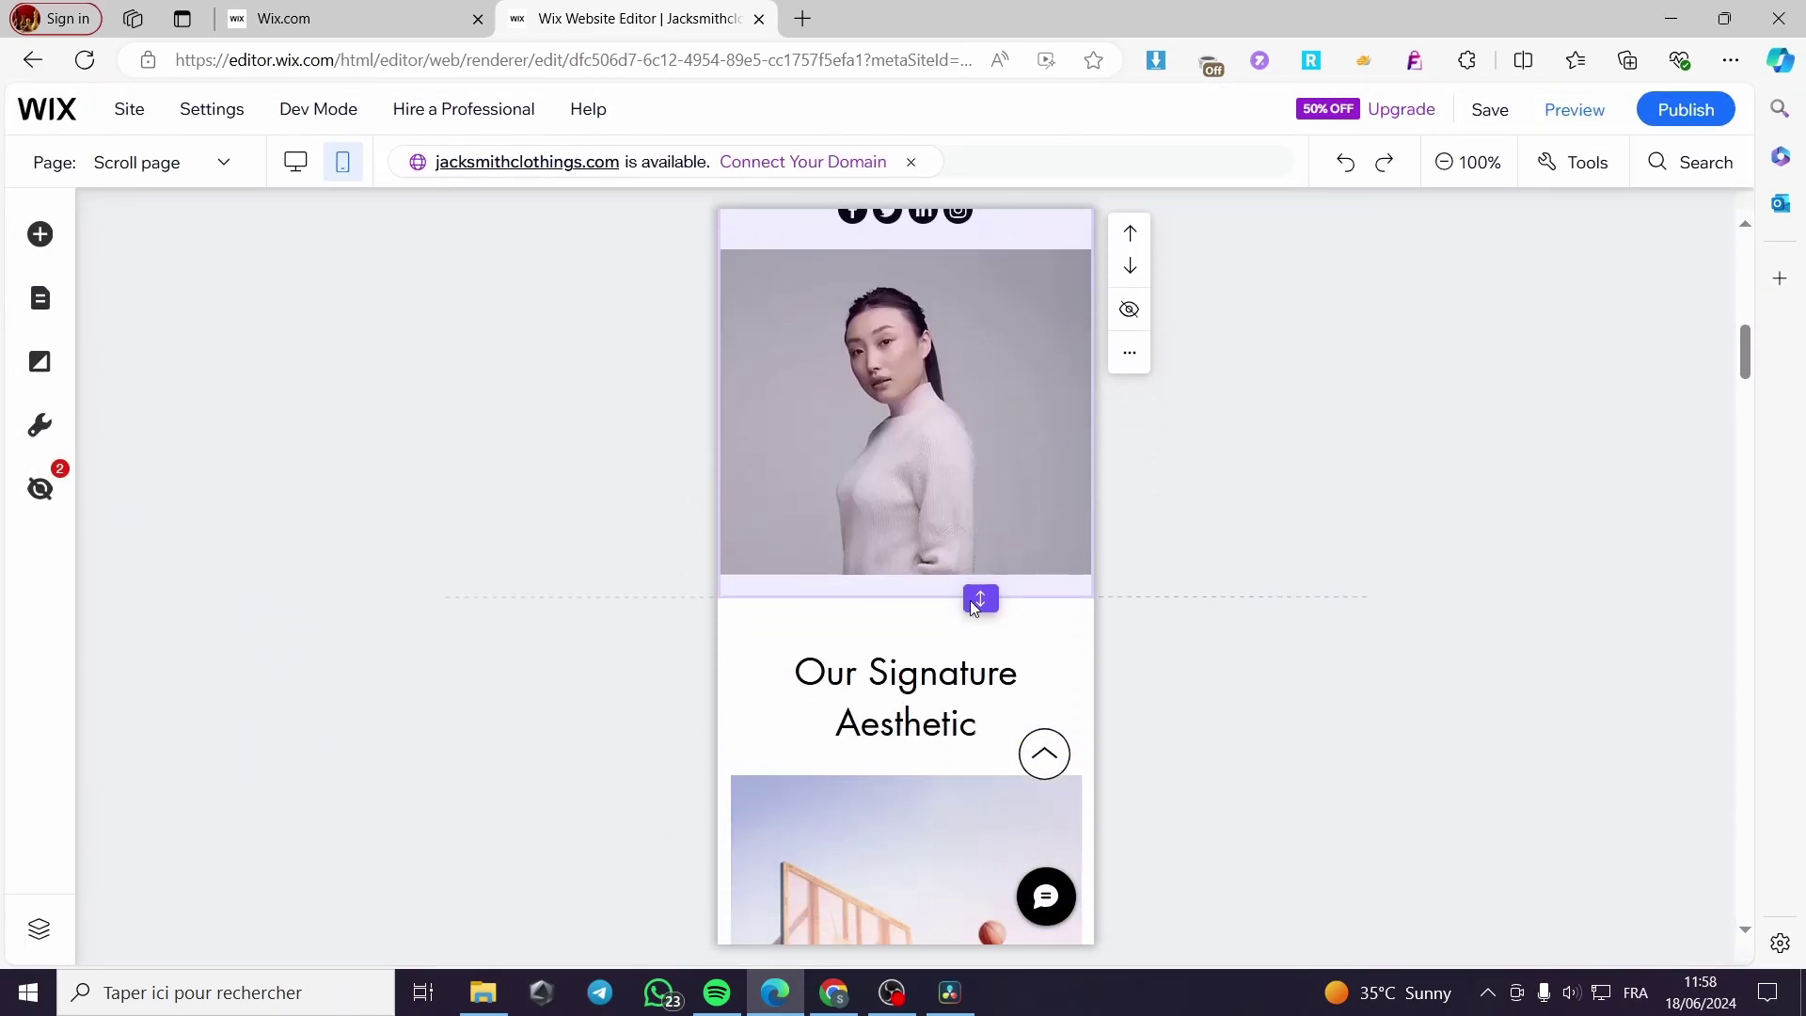
{"action": "scroll", "coordinate": [969, 600], "scroll_direction": "down", "scroll_amount": 12}
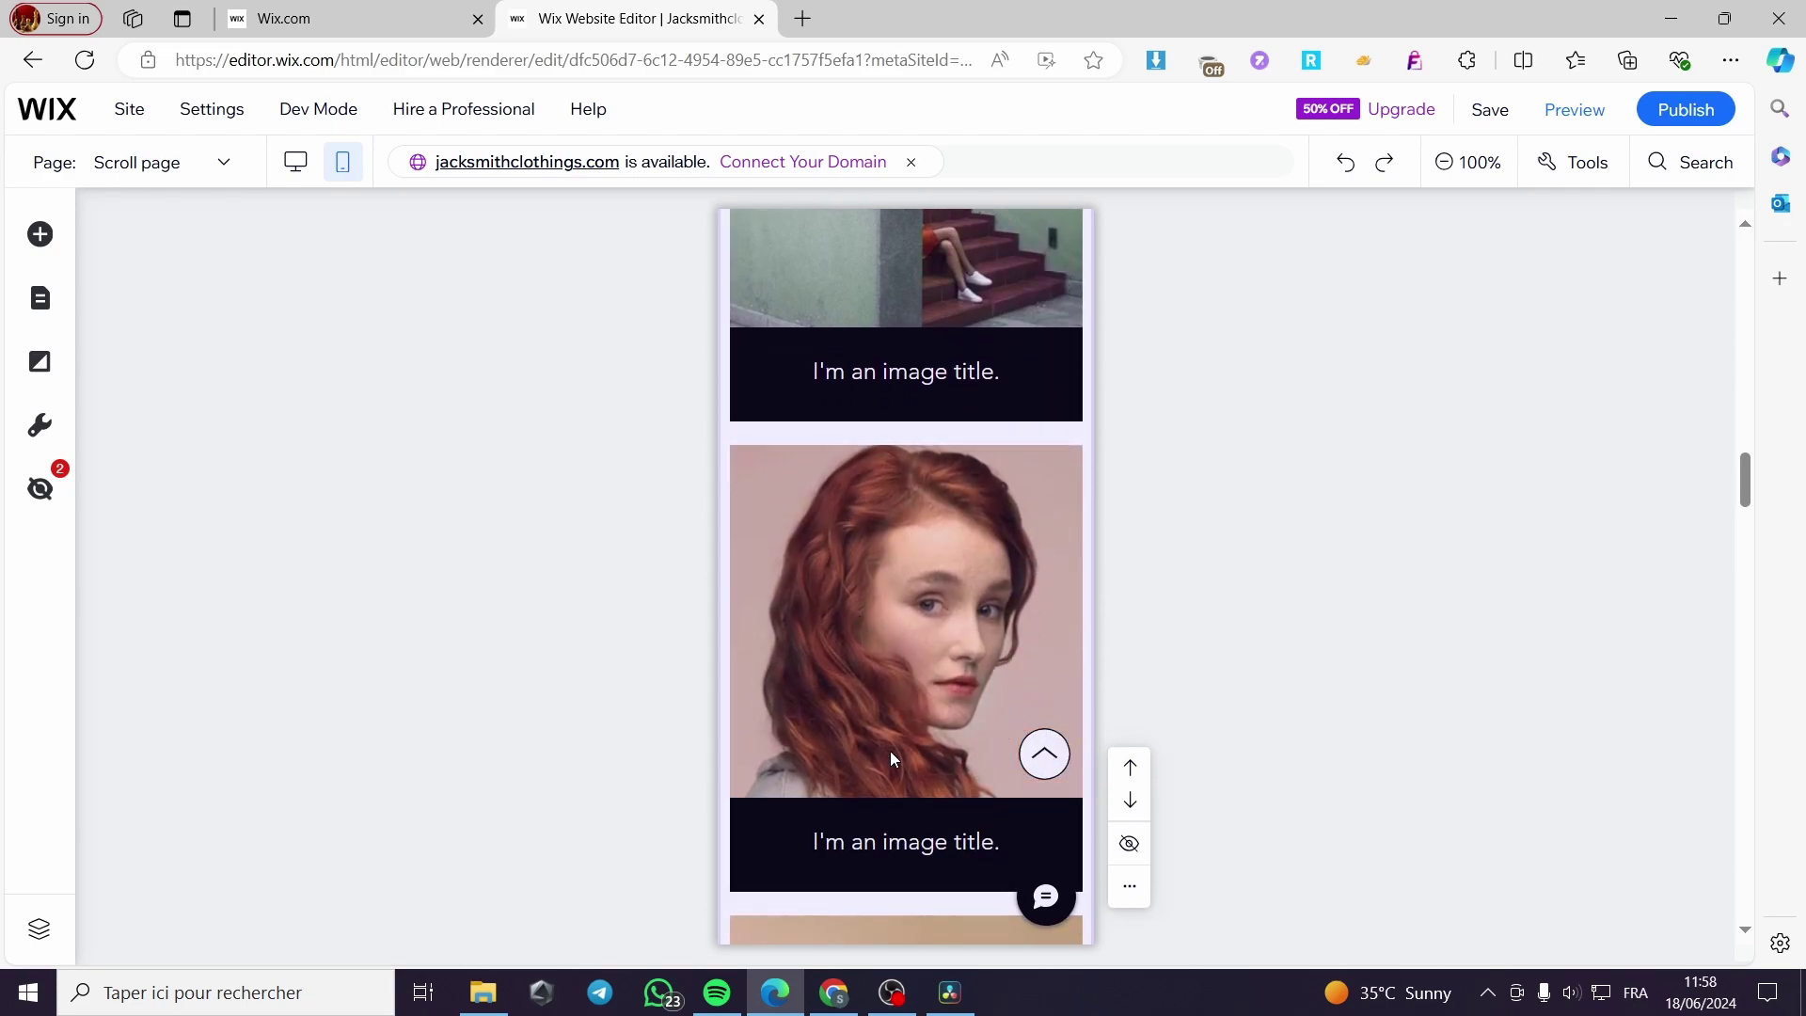
{"action": "scroll", "coordinate": [894, 752], "scroll_direction": "down", "scroll_amount": 4}
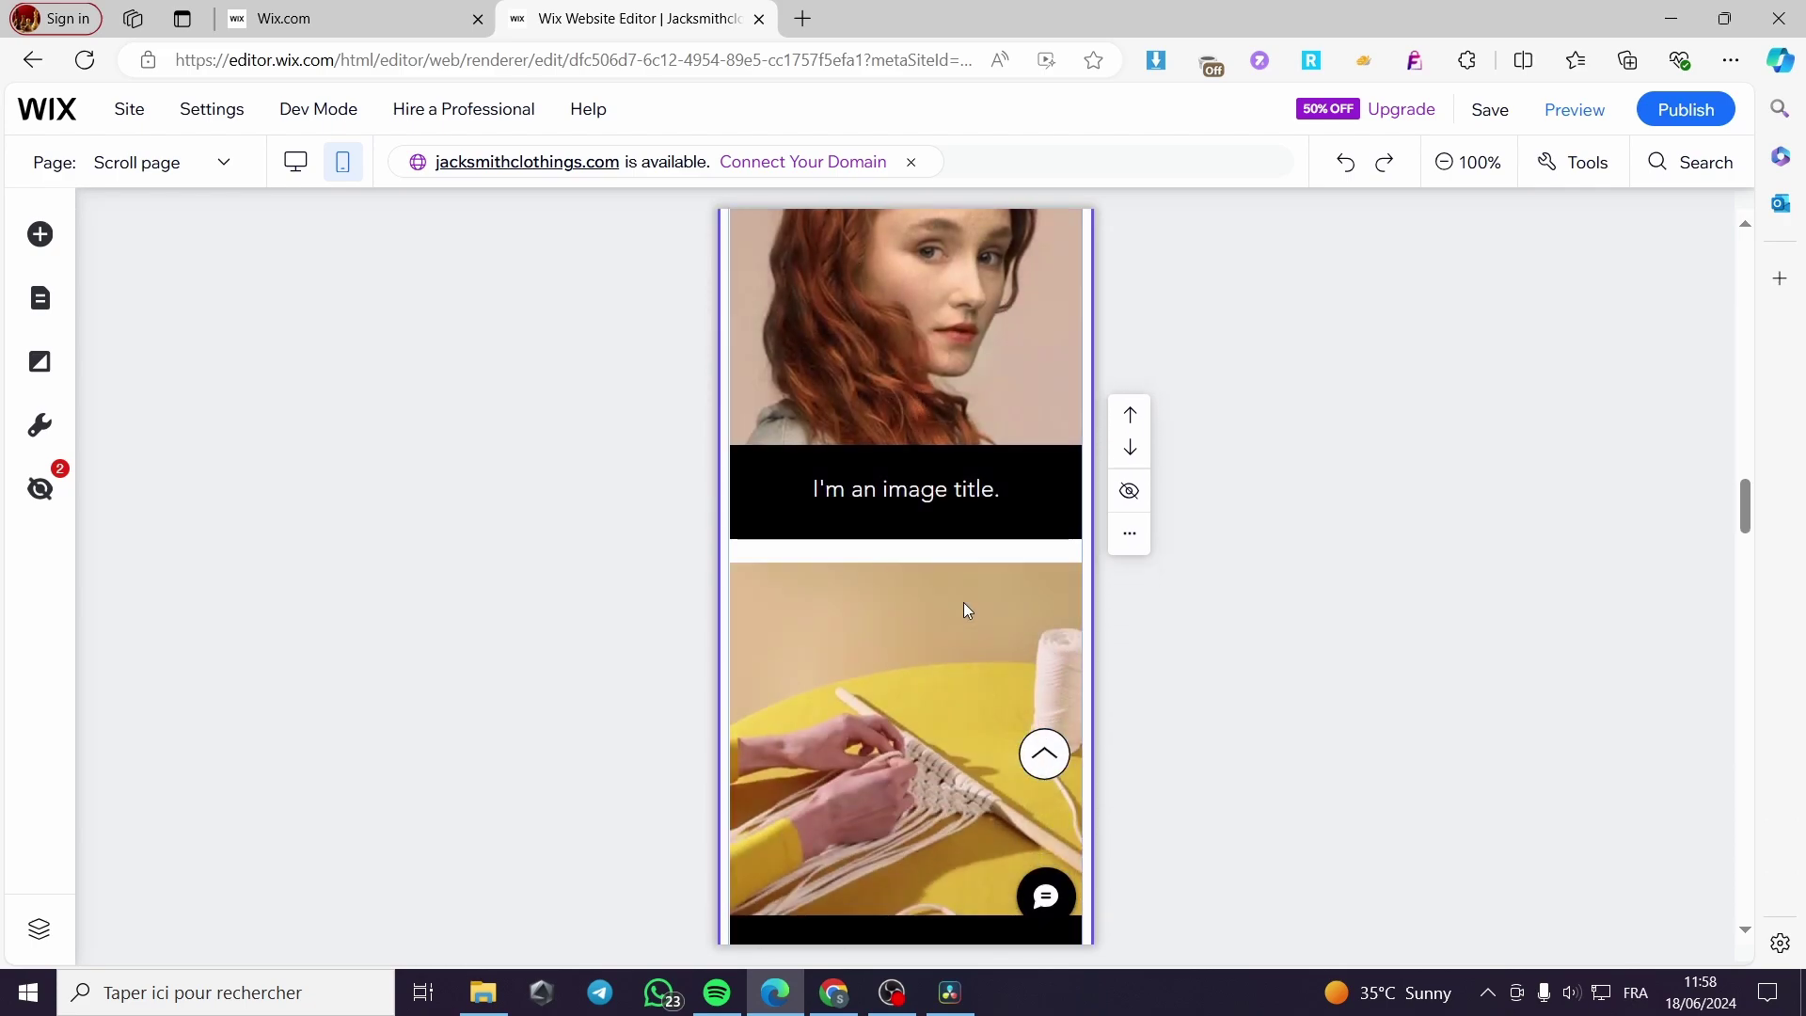
Step: Open and close the Pro Gallery settings, then return to the page top
{"action": "left_click", "coordinate": [975, 381]}
{"action": "left_click", "coordinate": [979, 323]}
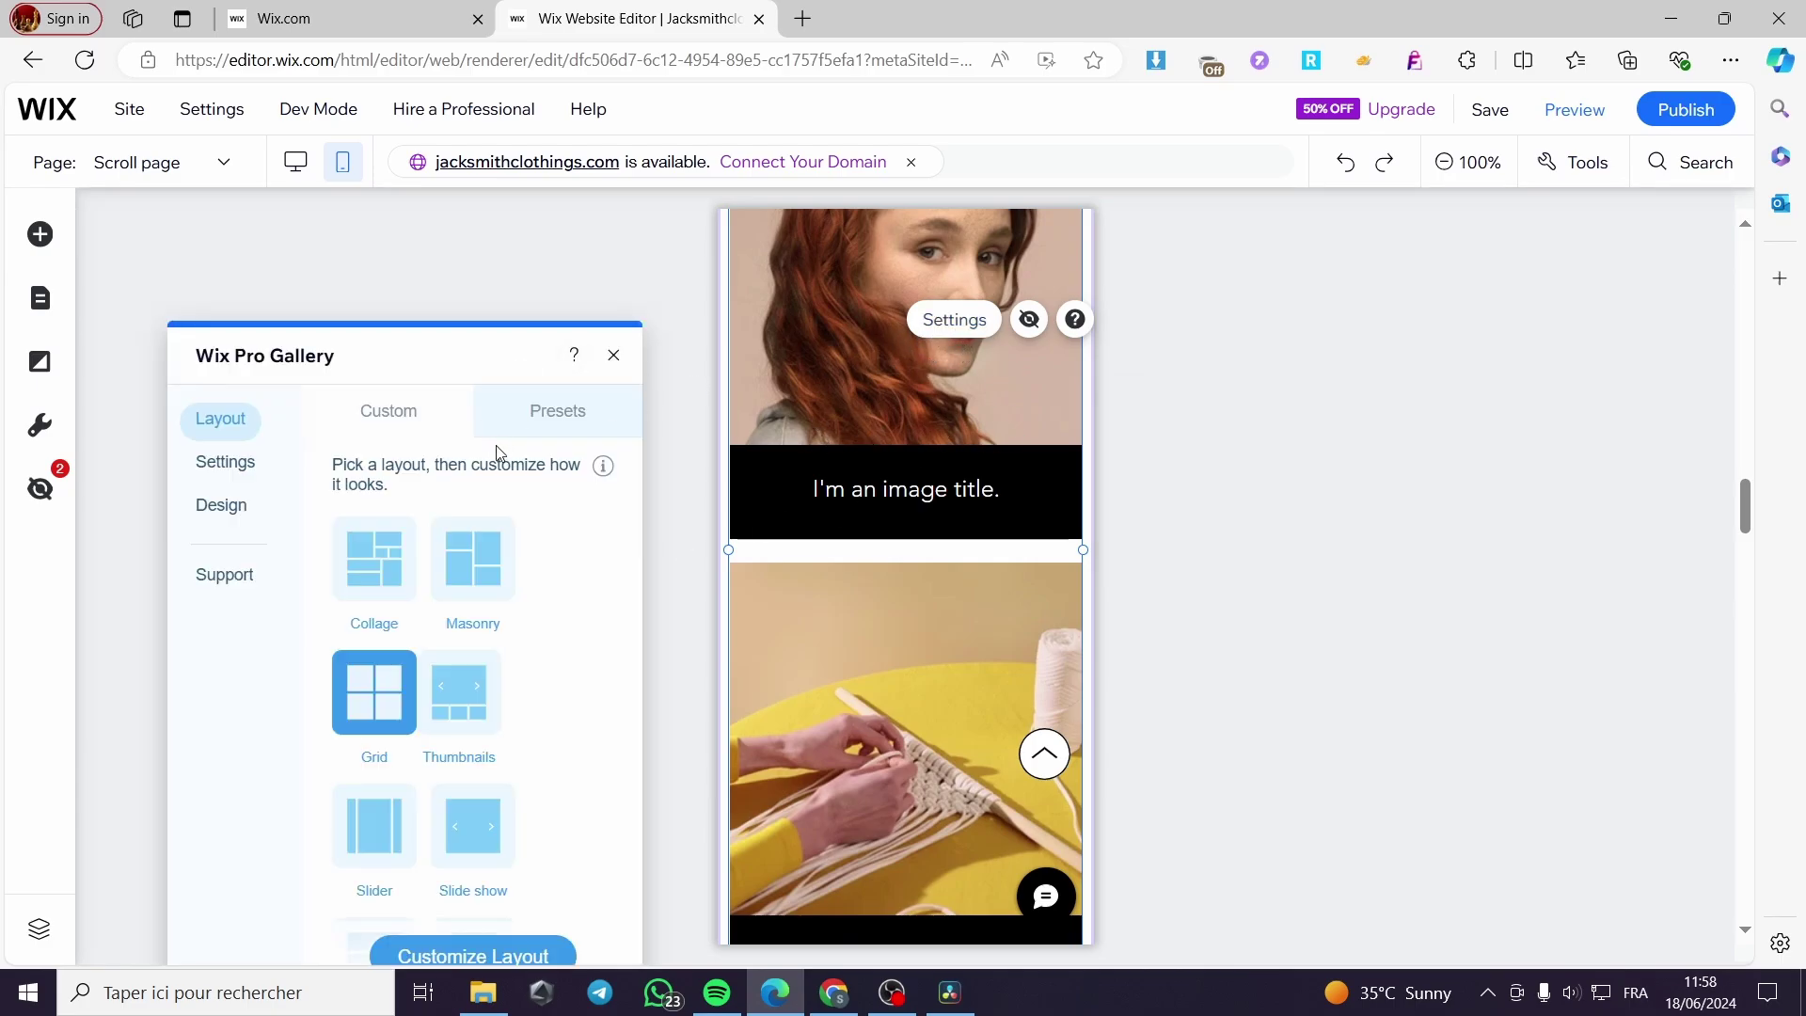
{"action": "left_click", "coordinate": [614, 356]}
{"action": "scroll", "coordinate": [1331, 578], "scroll_direction": "up", "scroll_amount": 15}
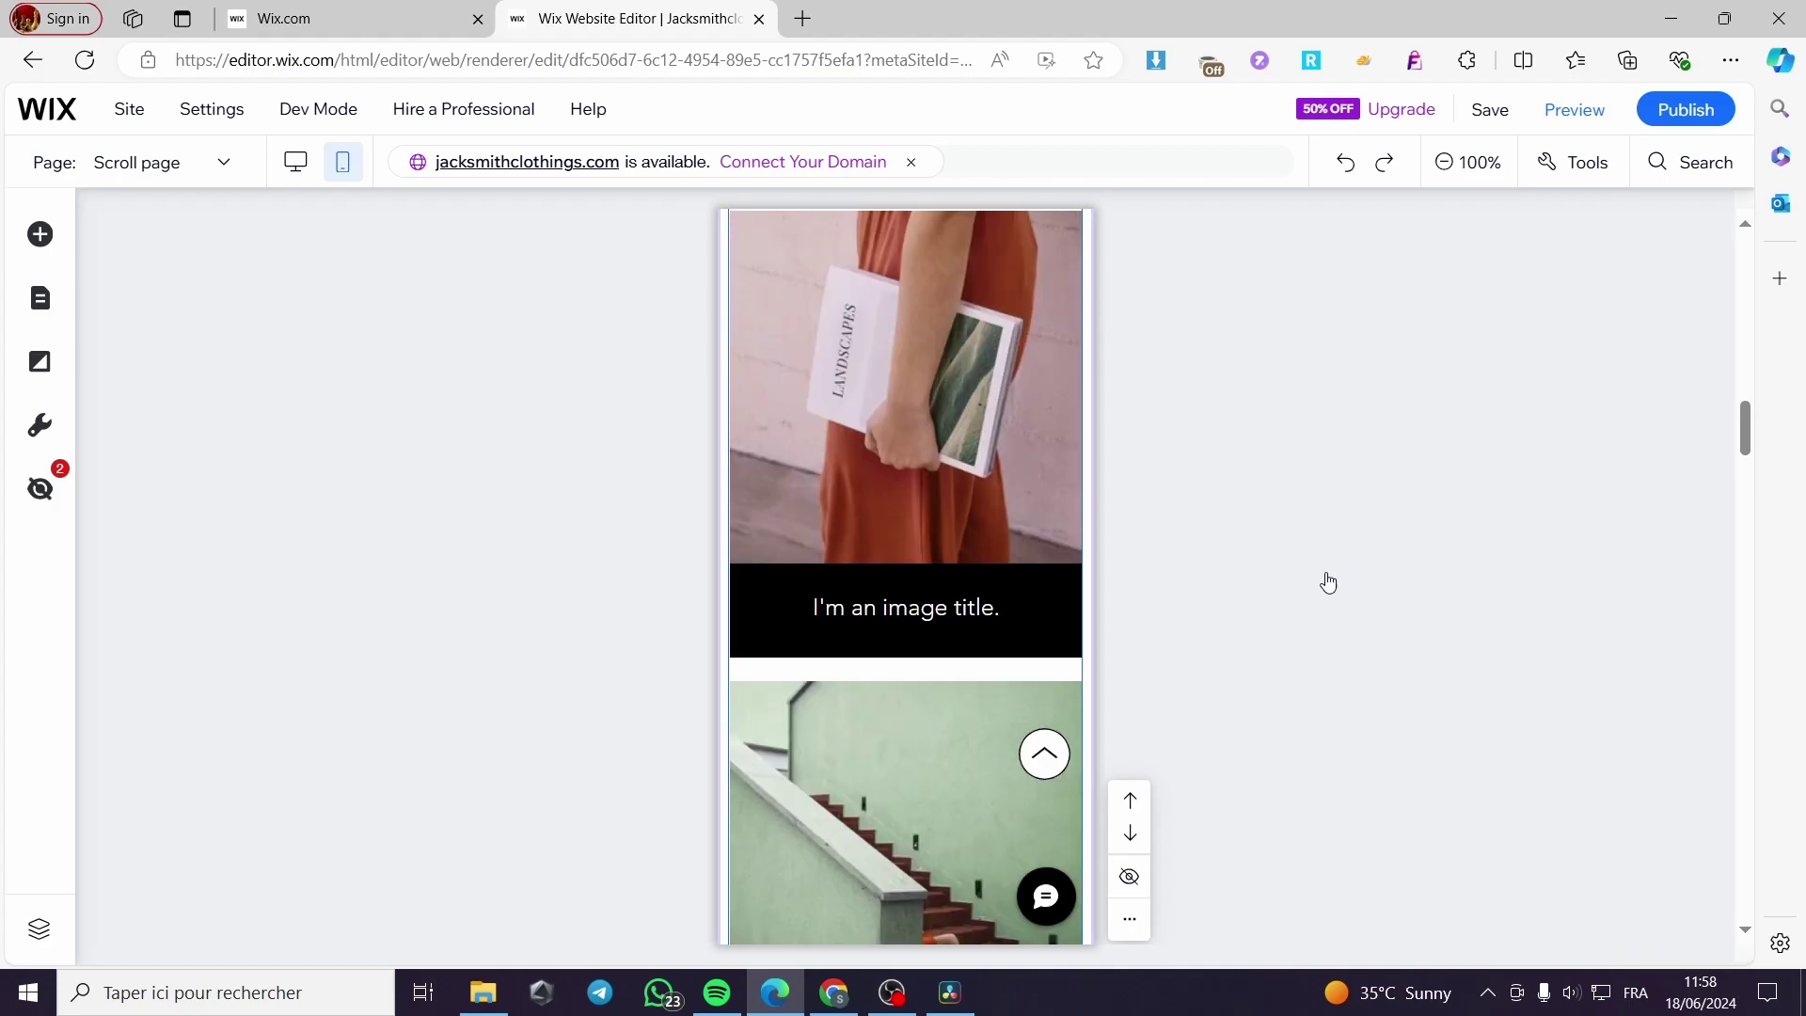
{"action": "scroll", "coordinate": [1331, 595], "scroll_direction": "up", "scroll_amount": 15}
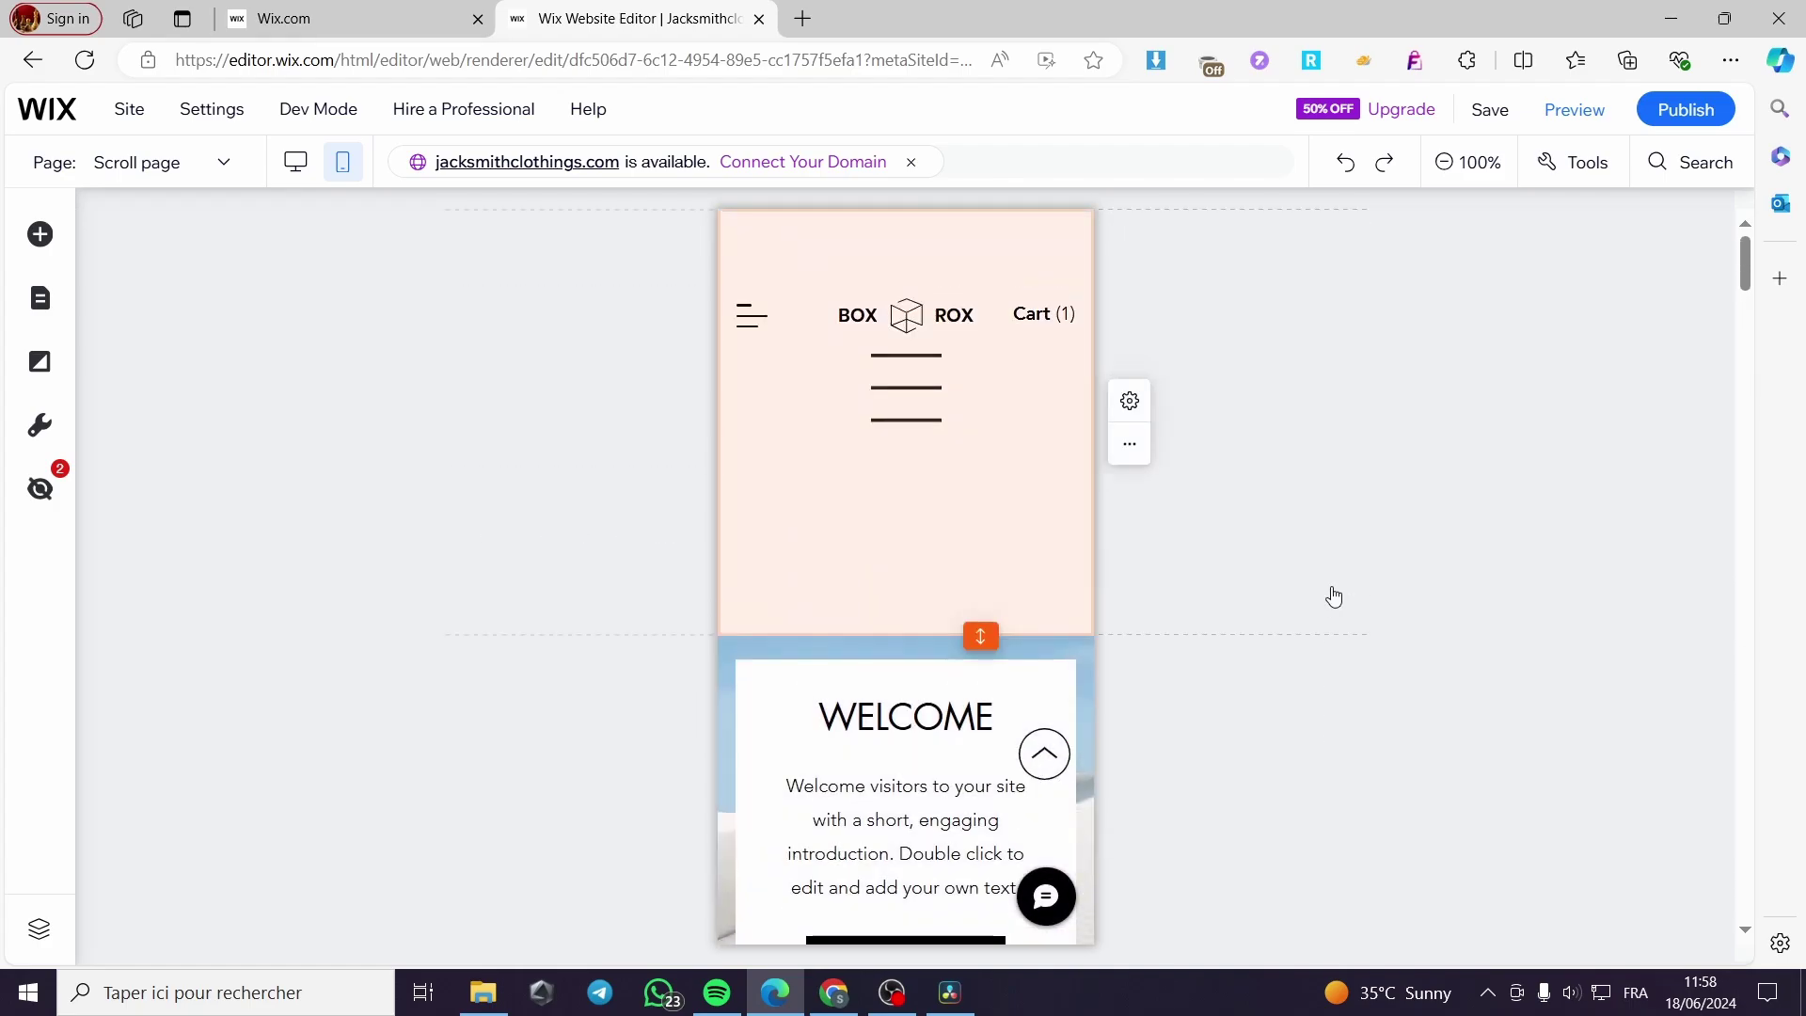